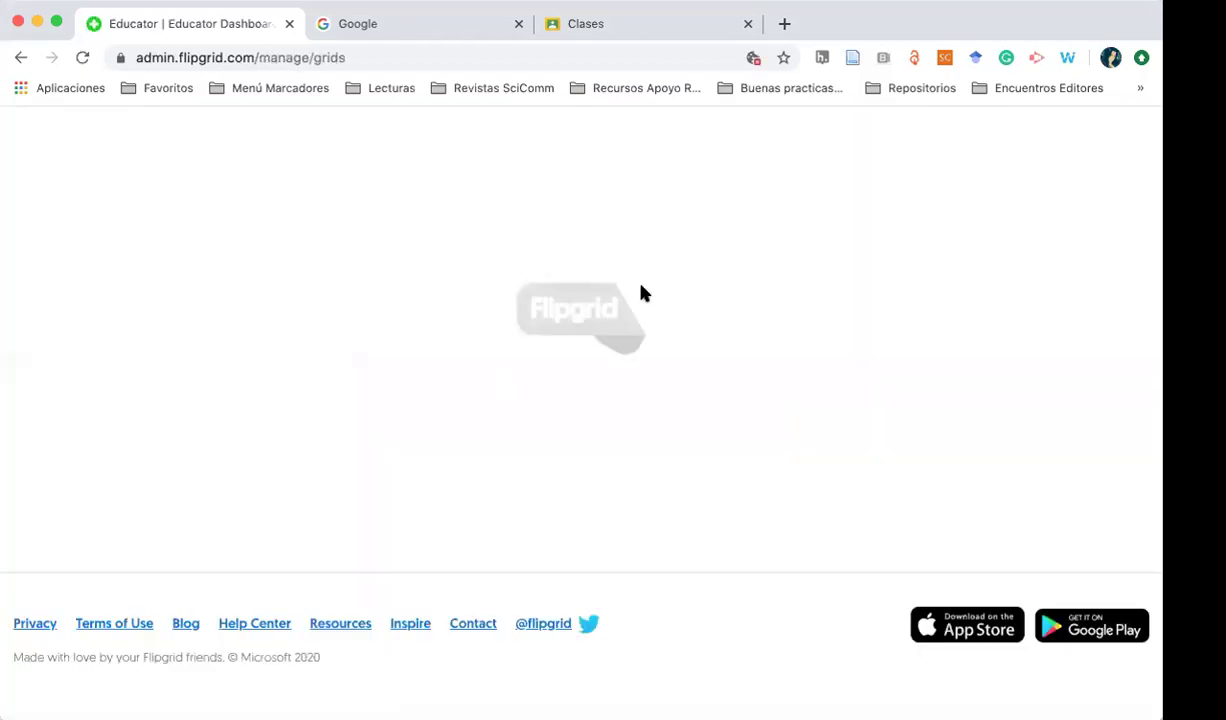
Reload My Grids to list the Técnicas Cualitativas and Taller de Investigación grids
{"action": "scroll", "coordinate": [295, 434], "scroll_direction": "down", "scroll_amount": 1}
{"action": "scroll", "coordinate": [295, 434], "scroll_direction": "up", "scroll_amount": 1}
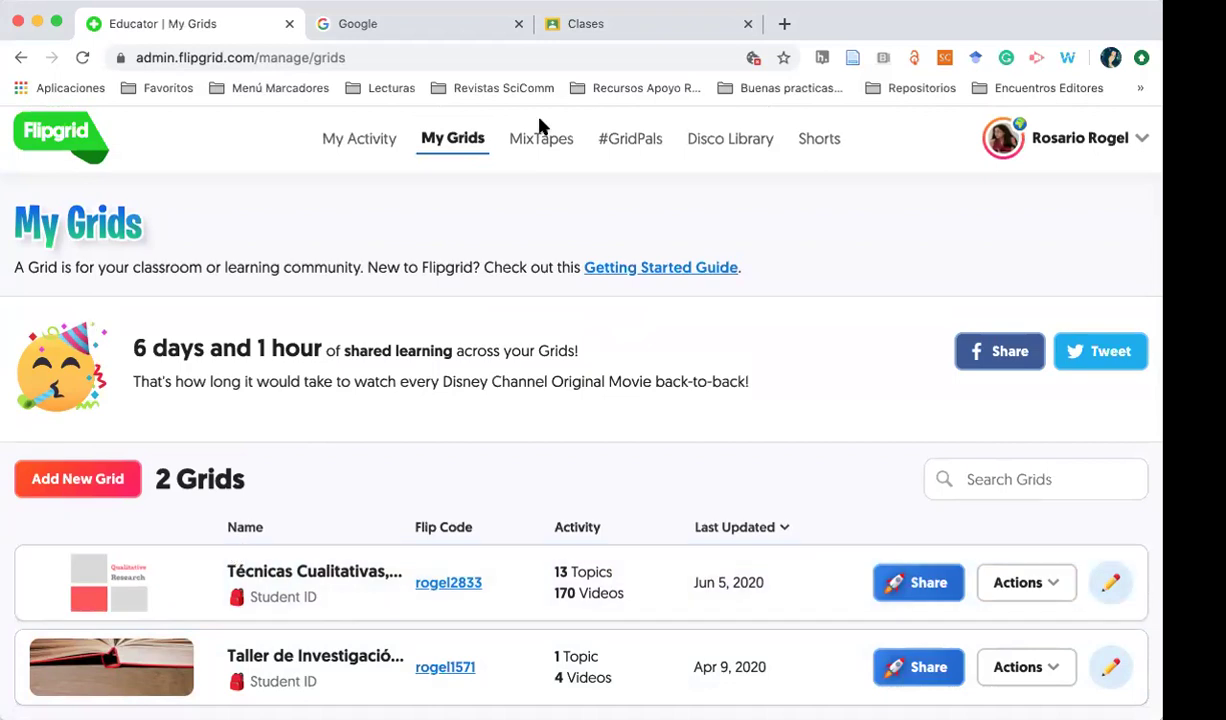
{"action": "left_click", "coordinate": [453, 145]}
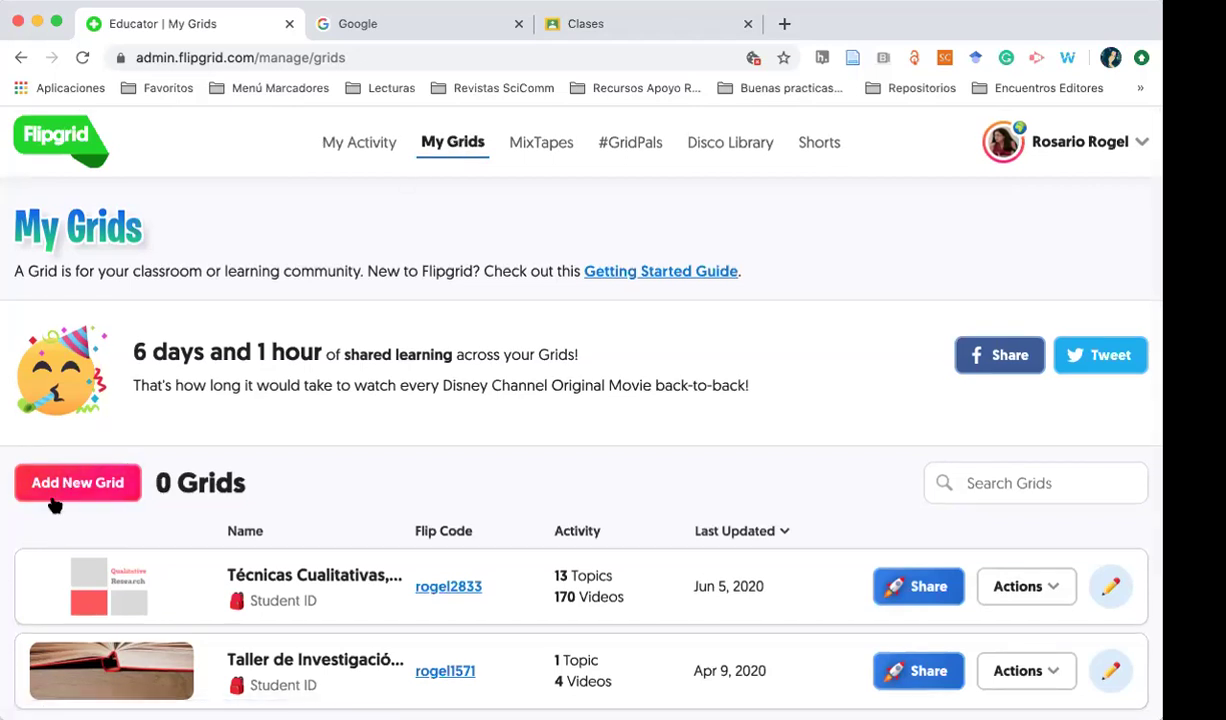
Start a new grid and name it 'Prueba'
{"action": "scroll", "coordinate": [79, 481], "scroll_direction": "up", "scroll_amount": 5}
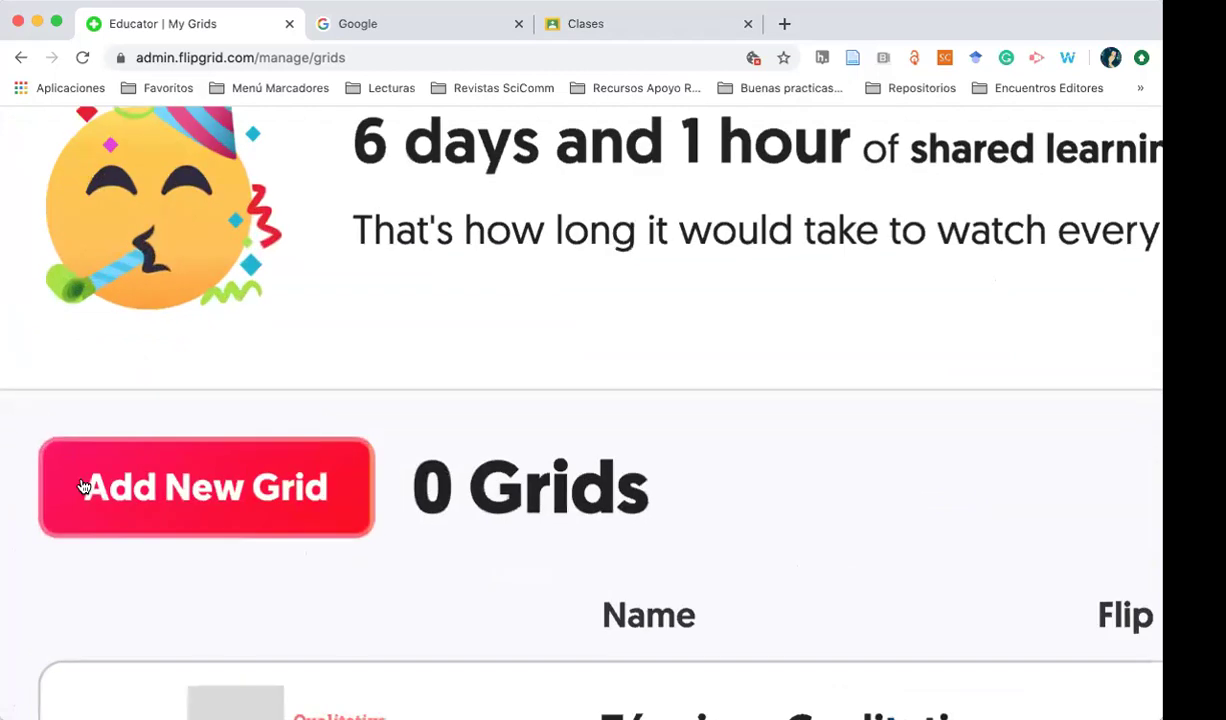
{"action": "left_click", "coordinate": [195, 494]}
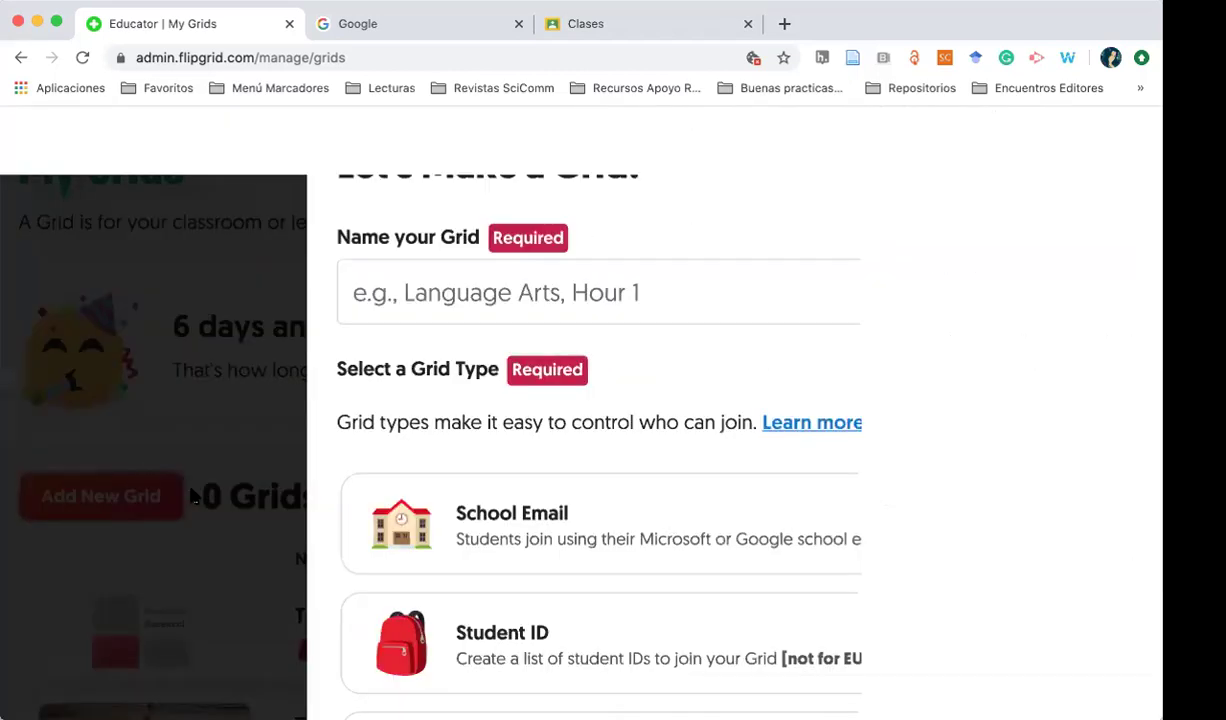
{"action": "scroll", "coordinate": [195, 494], "scroll_direction": "down", "scroll_amount": 5}
{"action": "left_click", "coordinate": [339, 330]}
{"action": "type", "text": "Prueba"}
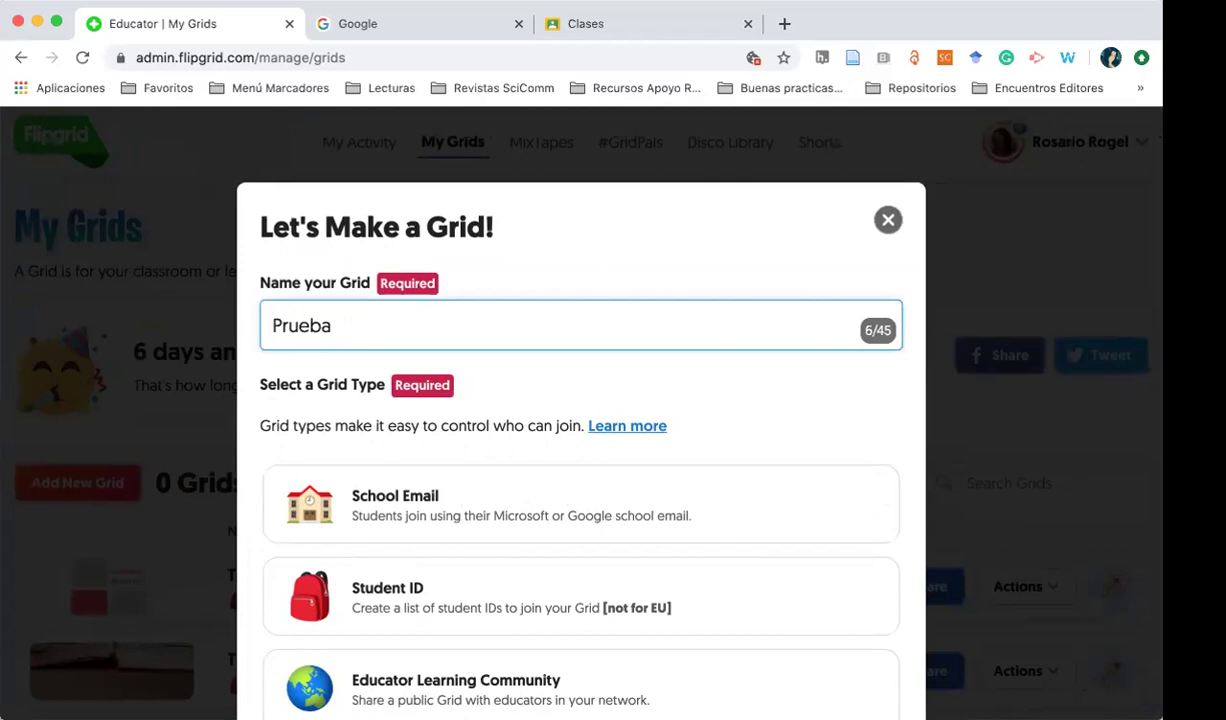
Choose the Student ID grid type and keep the suggested Flip Code
{"action": "scroll", "coordinate": [375, 500], "scroll_direction": "down", "scroll_amount": 3}
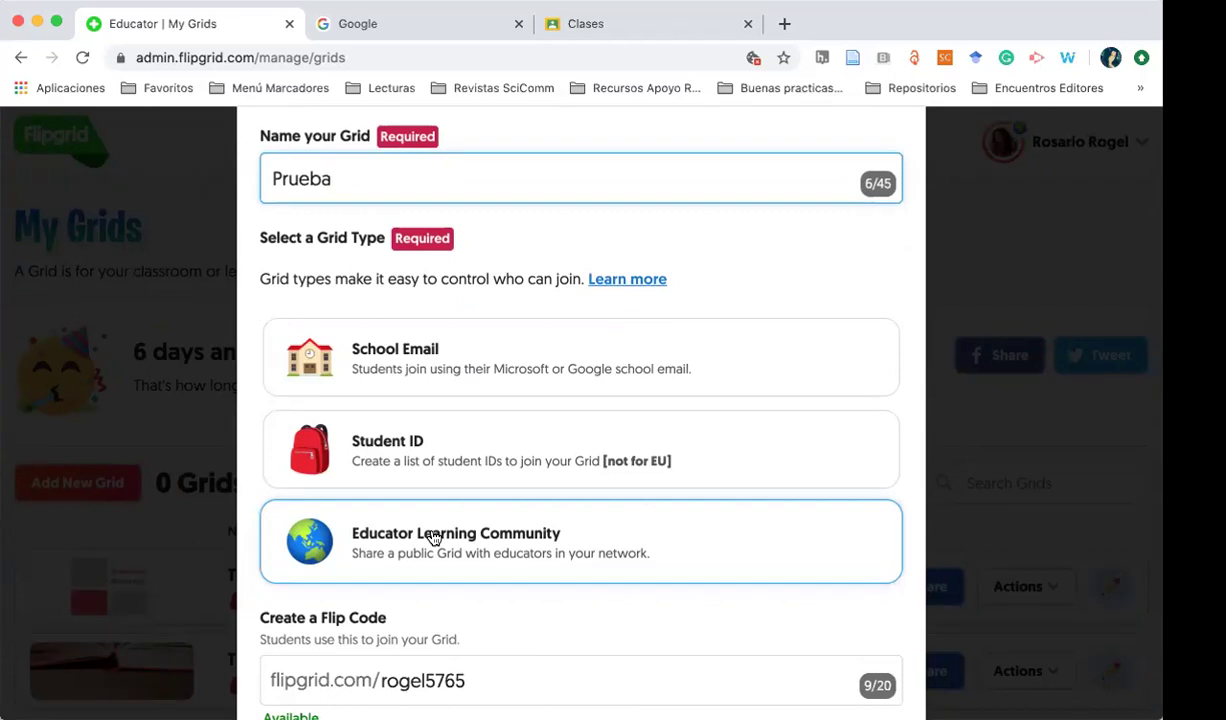
{"action": "left_click", "coordinate": [433, 477]}
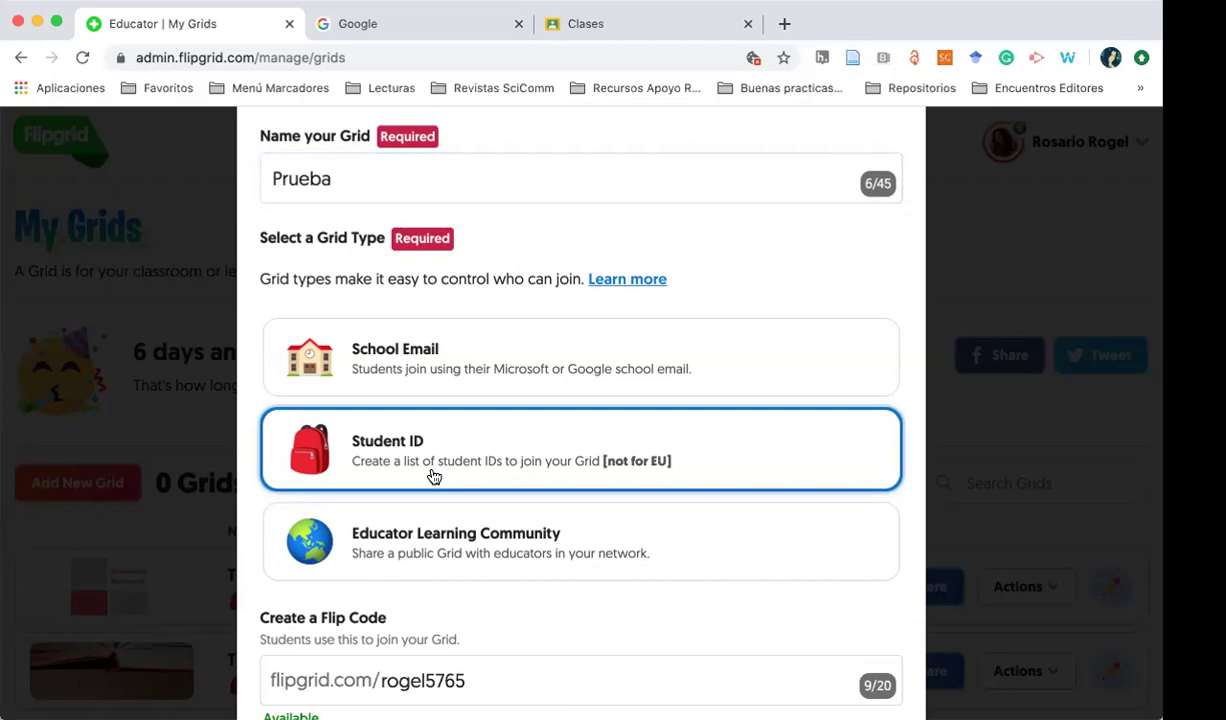
{"action": "scroll", "coordinate": [431, 474], "scroll_direction": "down", "scroll_amount": 2}
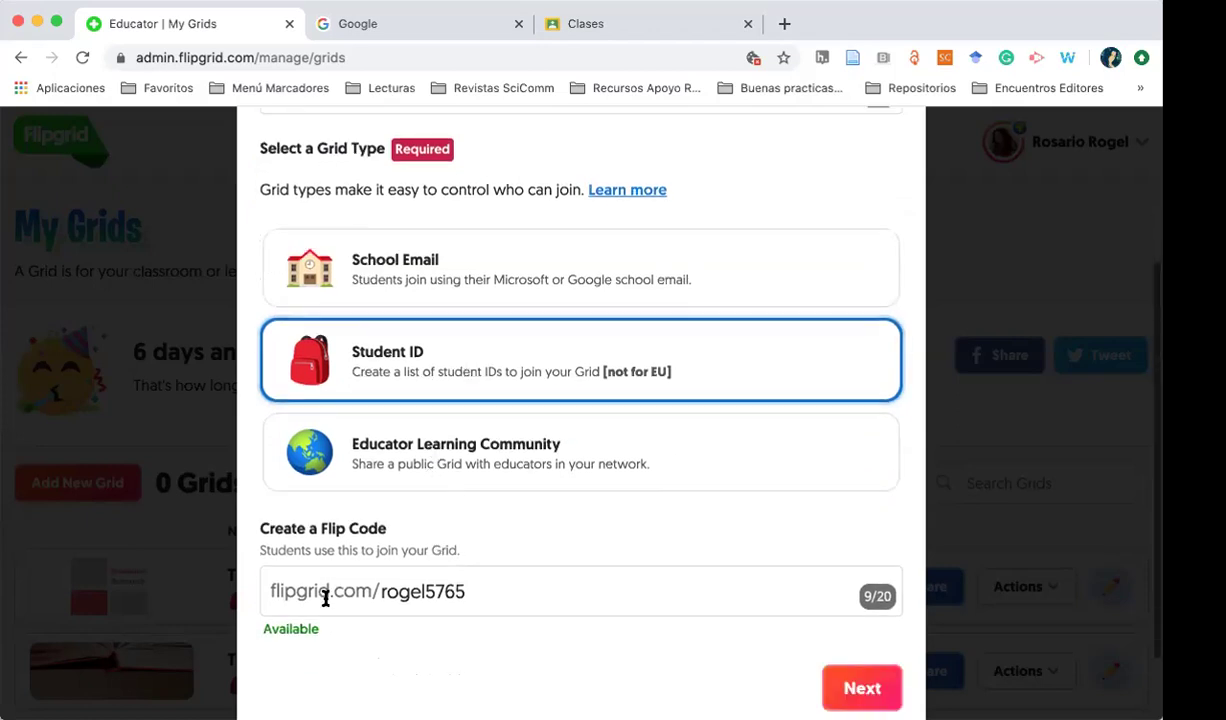
{"action": "left_click", "coordinate": [517, 589]}
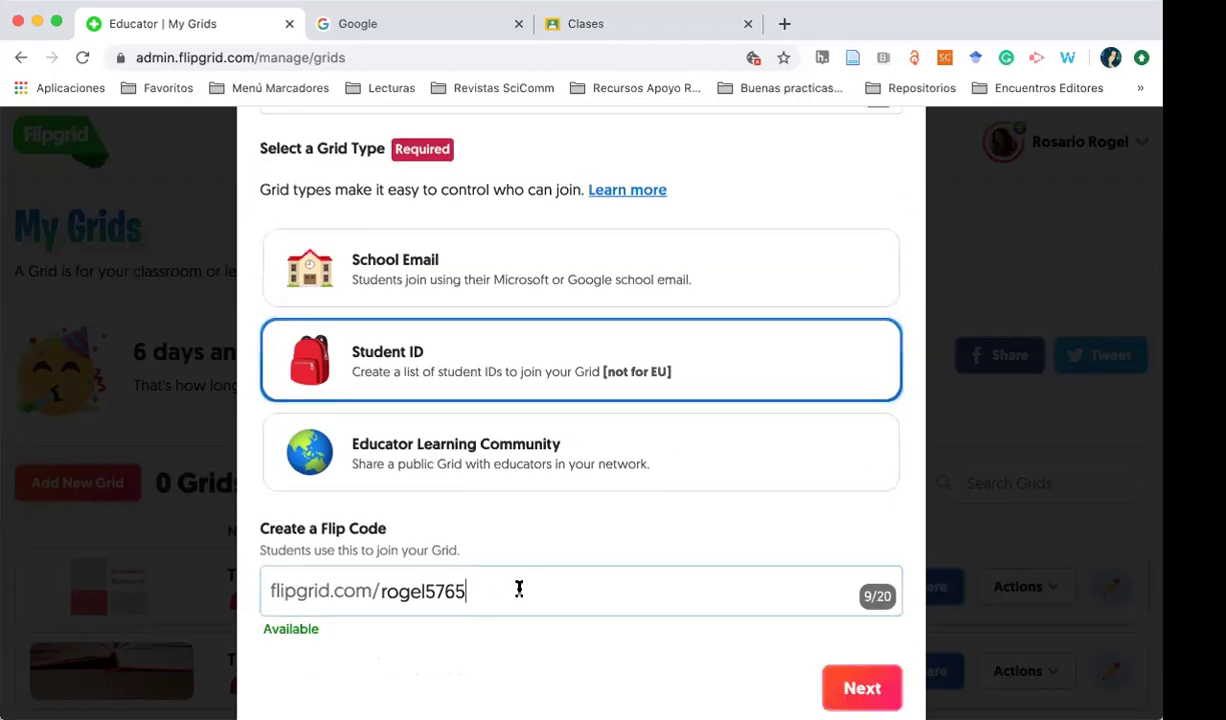
{"action": "key", "text": "super+a"}
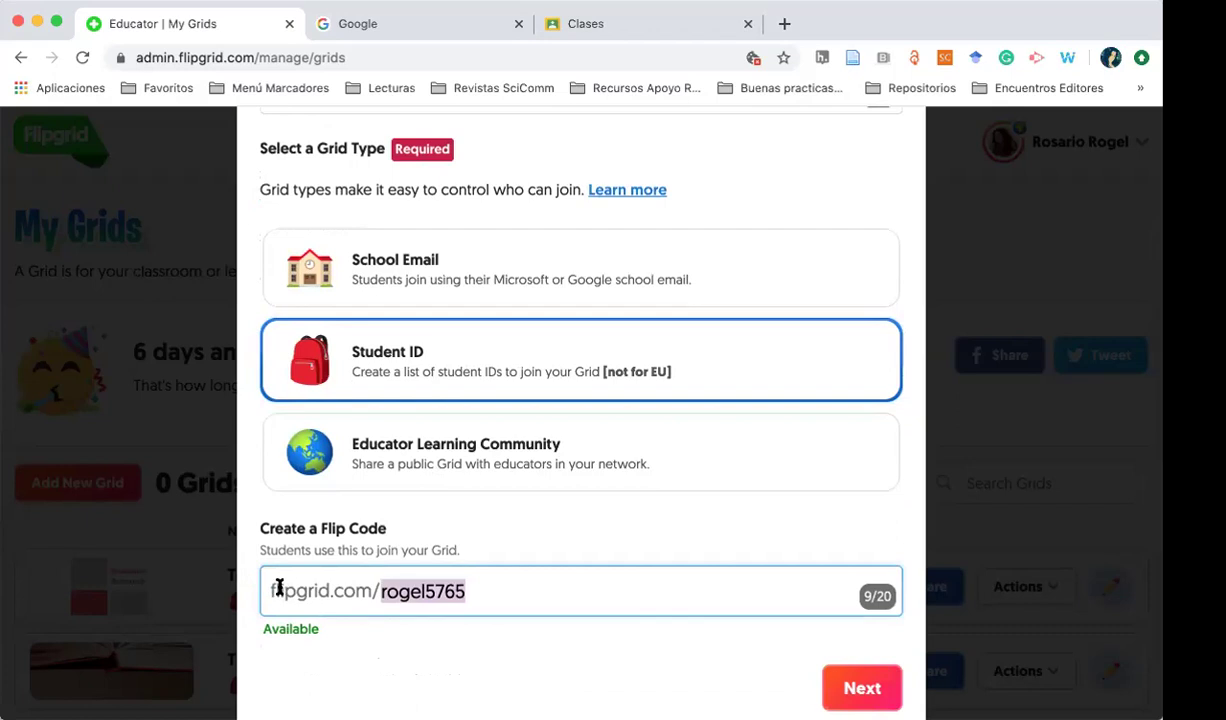
{"action": "left_click", "coordinate": [544, 591]}
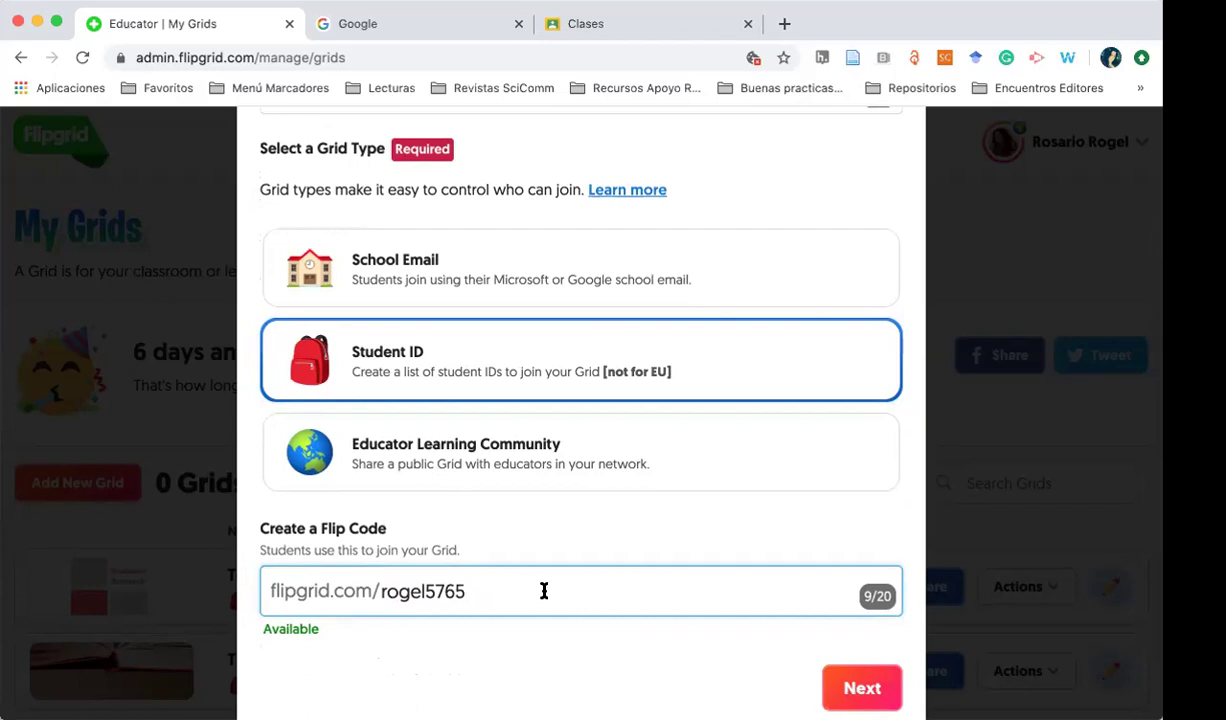
Continue to the student list step, then download and open the student template CSV
{"action": "left_click", "coordinate": [876, 690]}
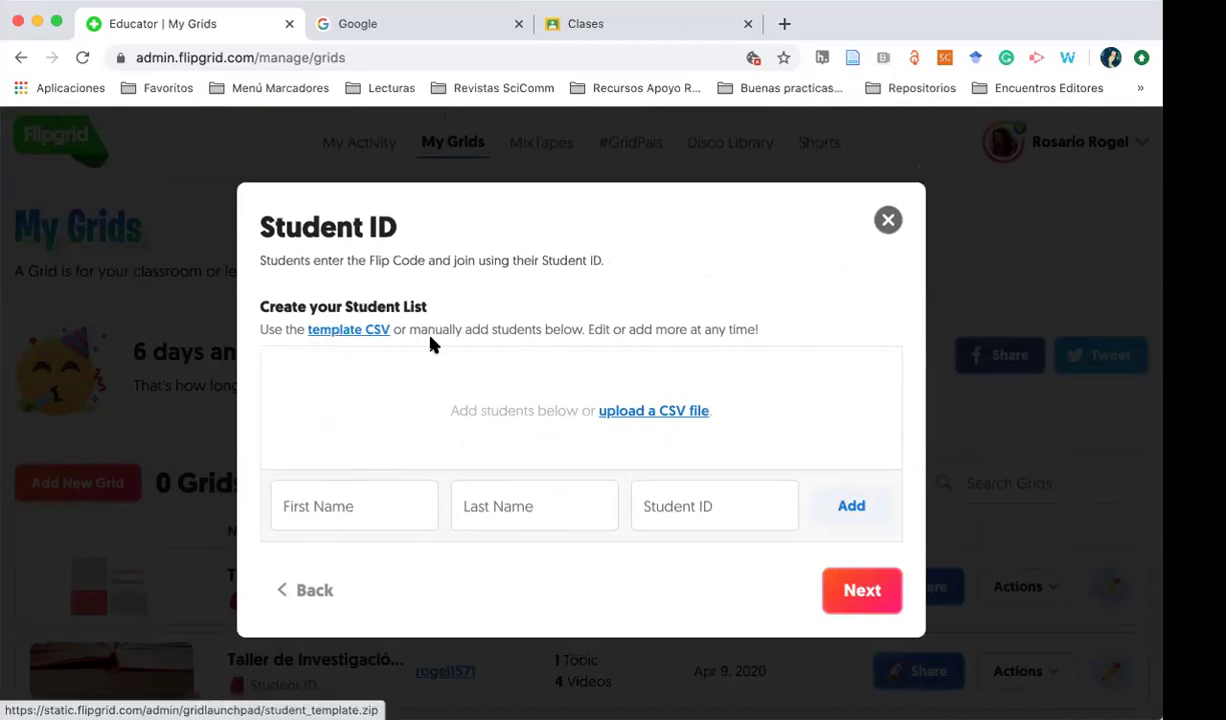
{"action": "scroll", "coordinate": [698, 419], "scroll_direction": "up", "scroll_amount": 5}
{"action": "scroll", "coordinate": [698, 419], "scroll_direction": "down", "scroll_amount": 5}
{"action": "left_click", "coordinate": [333, 331]}
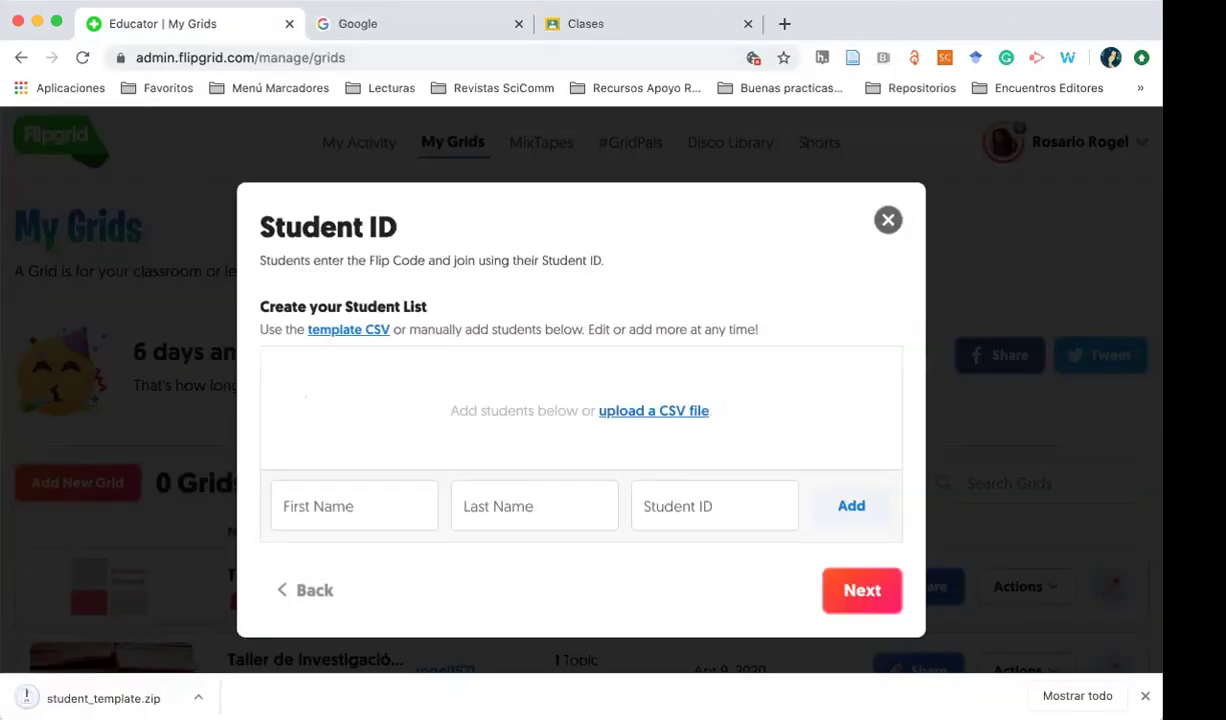
{"action": "left_click", "coordinate": [85, 700]}
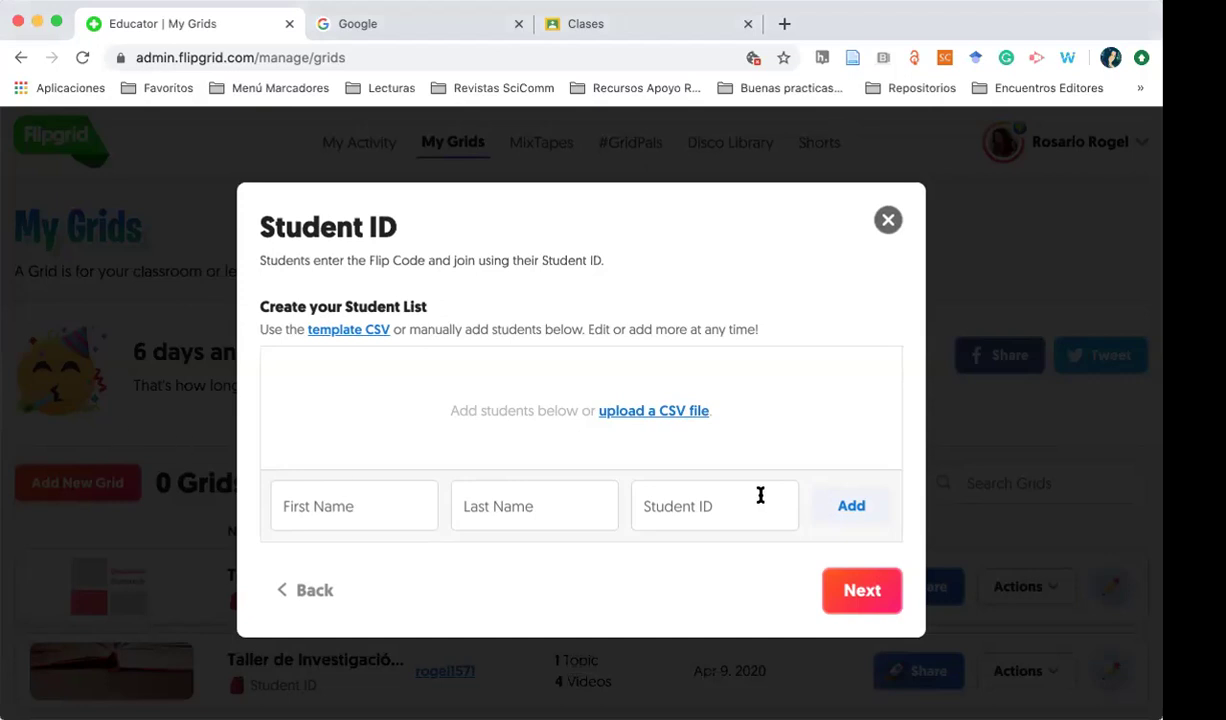
Add student 'Estudiante 1' 'Apellido 1' with a student ID and create the grid
{"action": "left_click", "coordinate": [350, 507]}
{"action": "type", "text": "Rosario"}
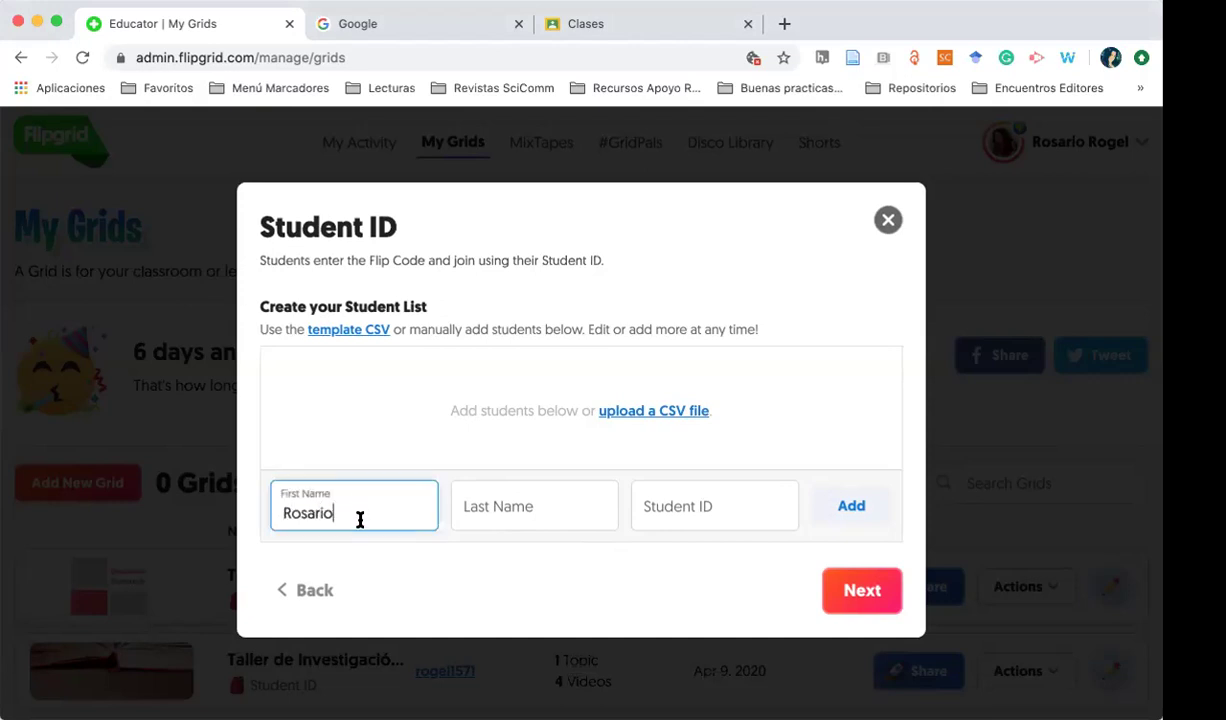
{"action": "key", "text": "super+a"}
{"action": "type", "text": "Estudiante 1"}
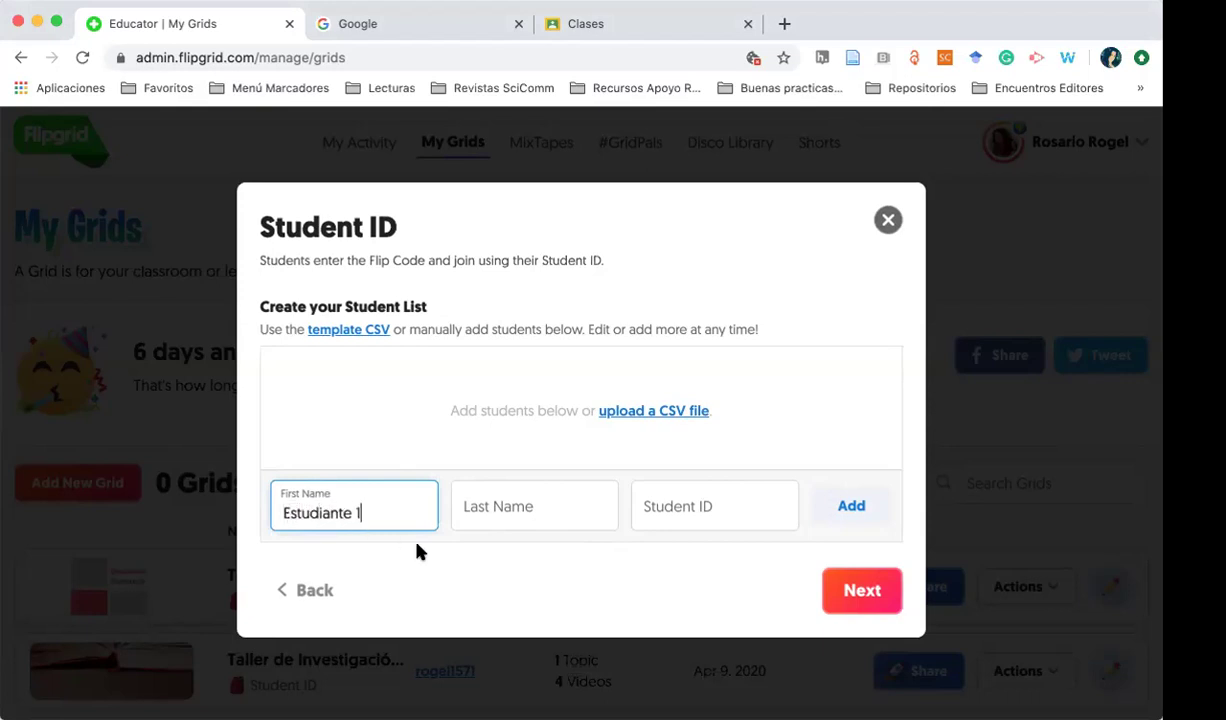
{"action": "left_click", "coordinate": [517, 506]}
{"action": "type", "text": "Apell"}
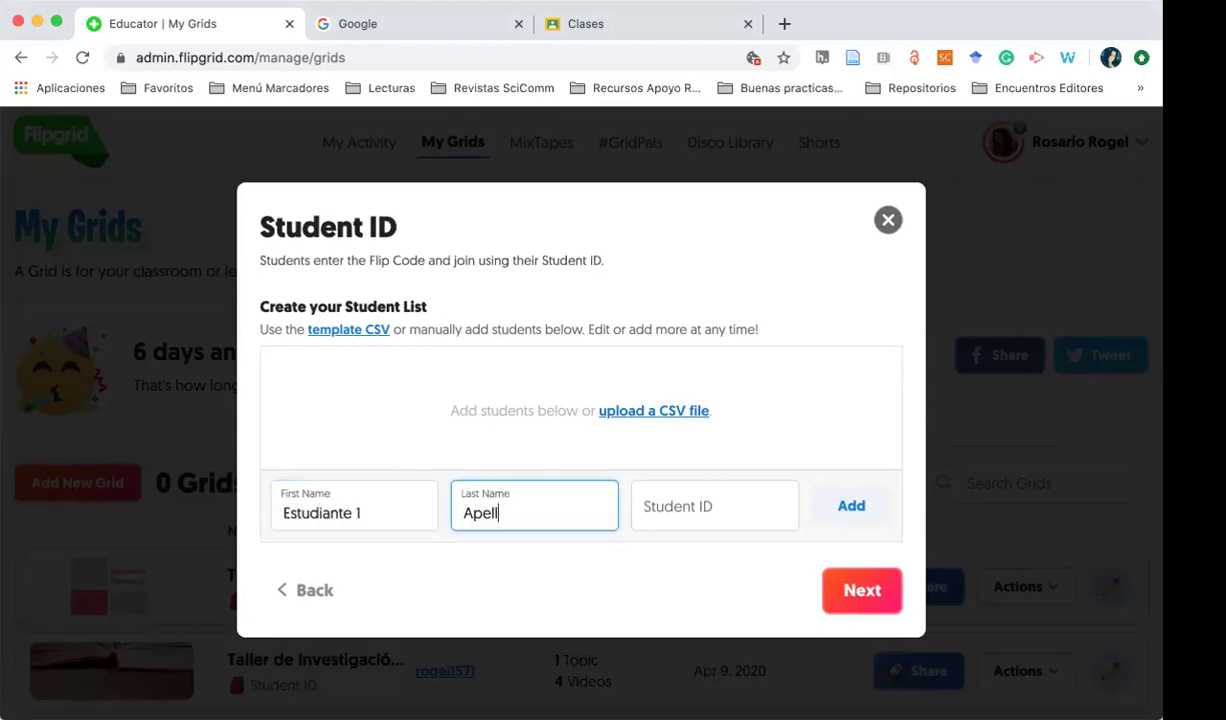
{"action": "type", "text": "ido 1"}
{"action": "left_click", "coordinate": [674, 518]}
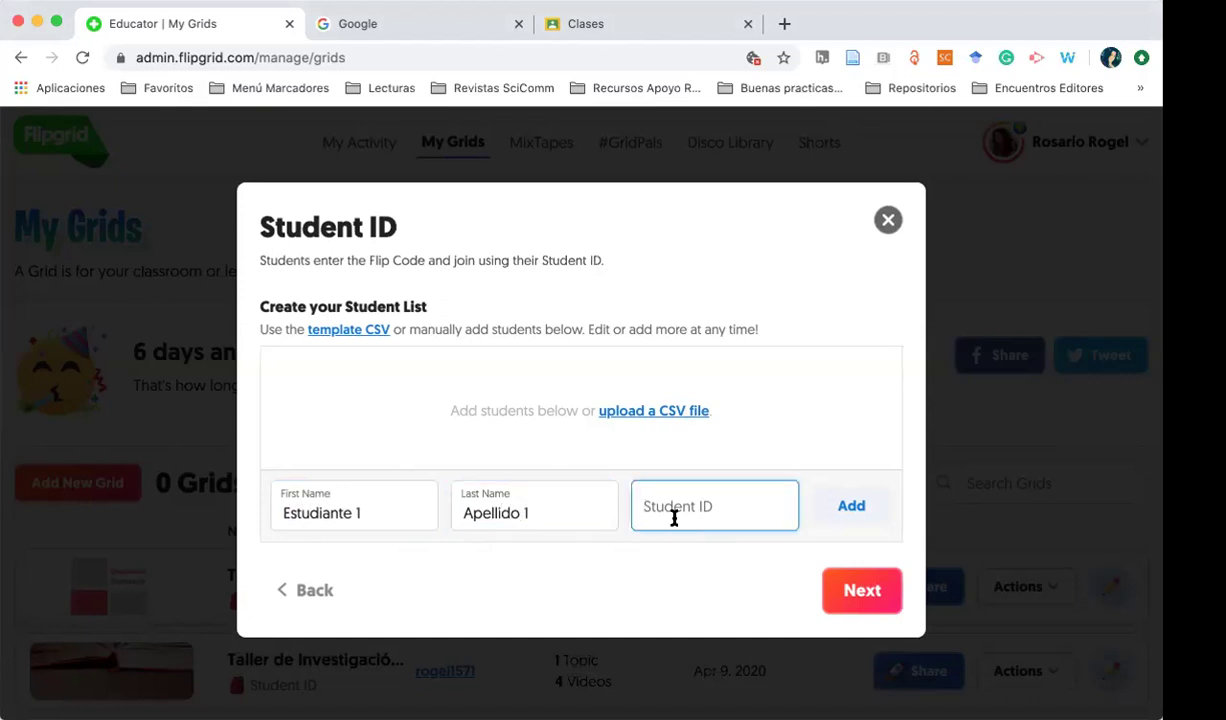
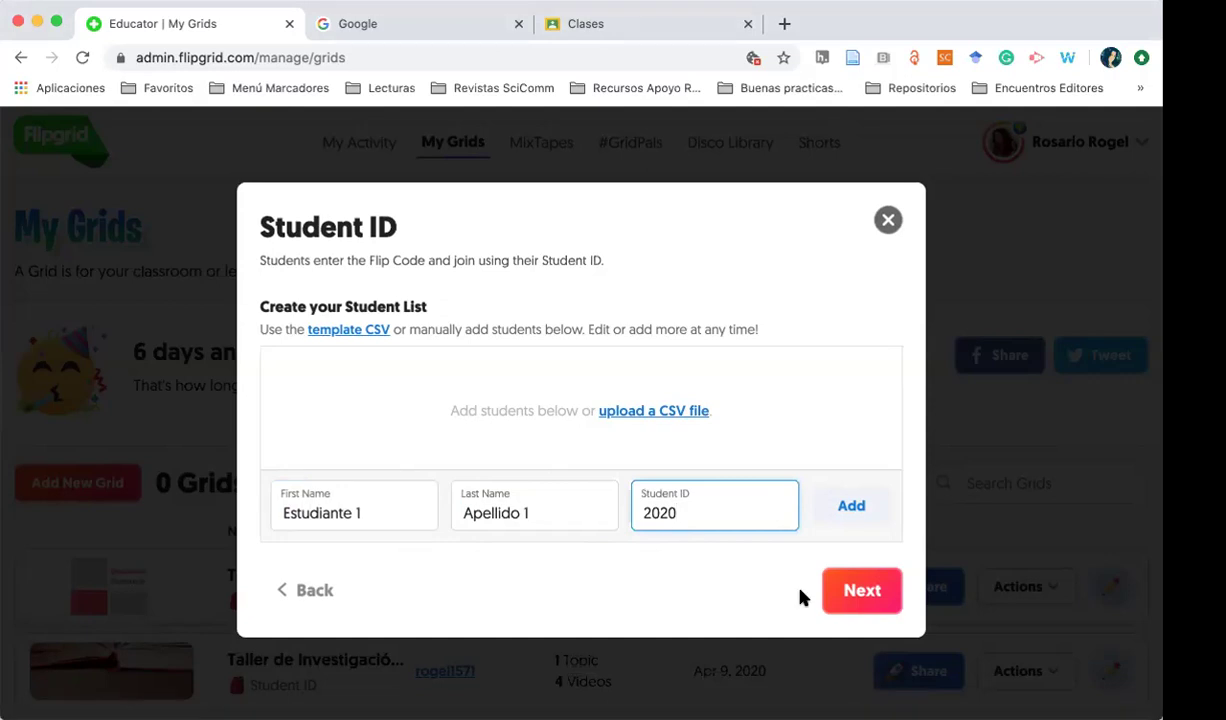
{"action": "left_click", "coordinate": [852, 592]}
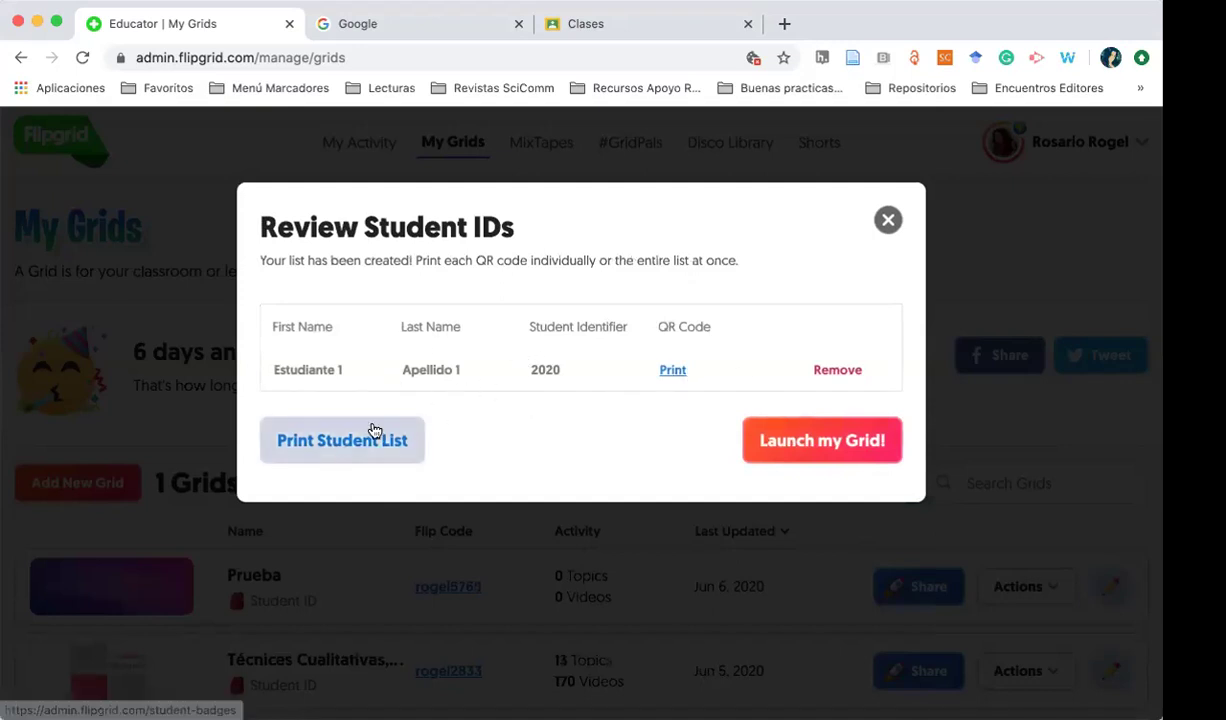
Launch the Prueba grid from the Review Student IDs summary
{"action": "left_click", "coordinate": [815, 445]}
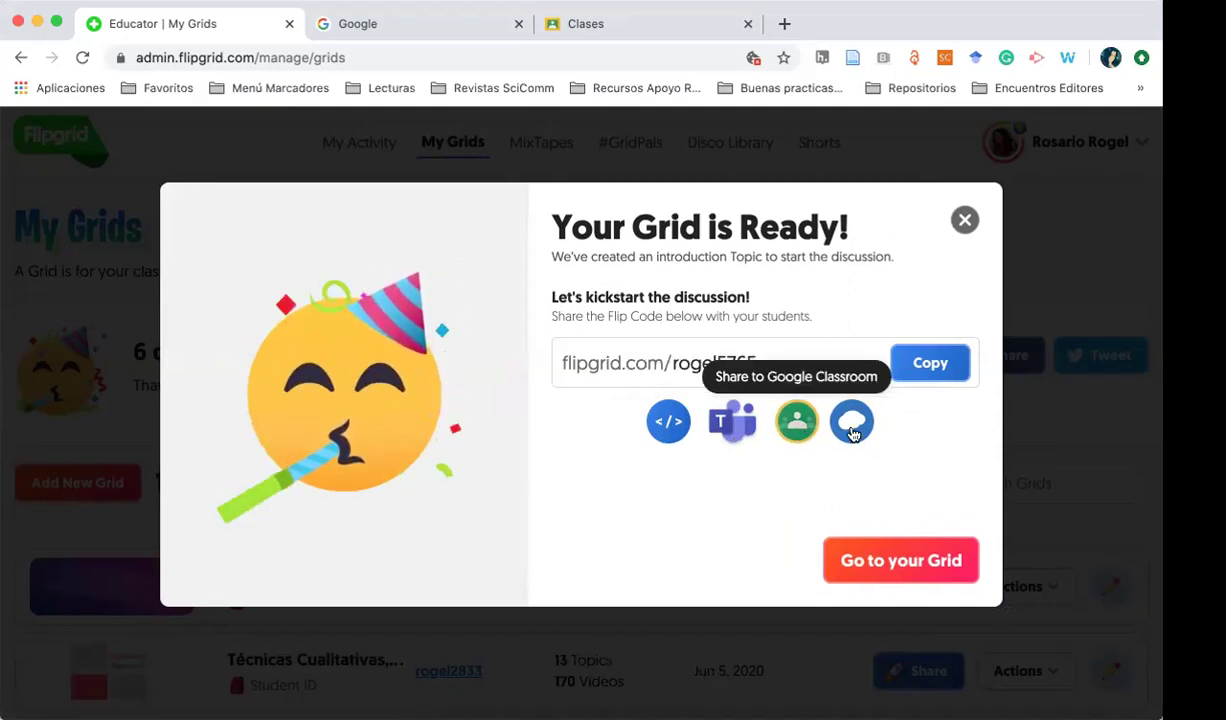
Share the grid to Google Classroom, view its join page, then close the grid-ready message
{"action": "left_click", "coordinate": [797, 423]}
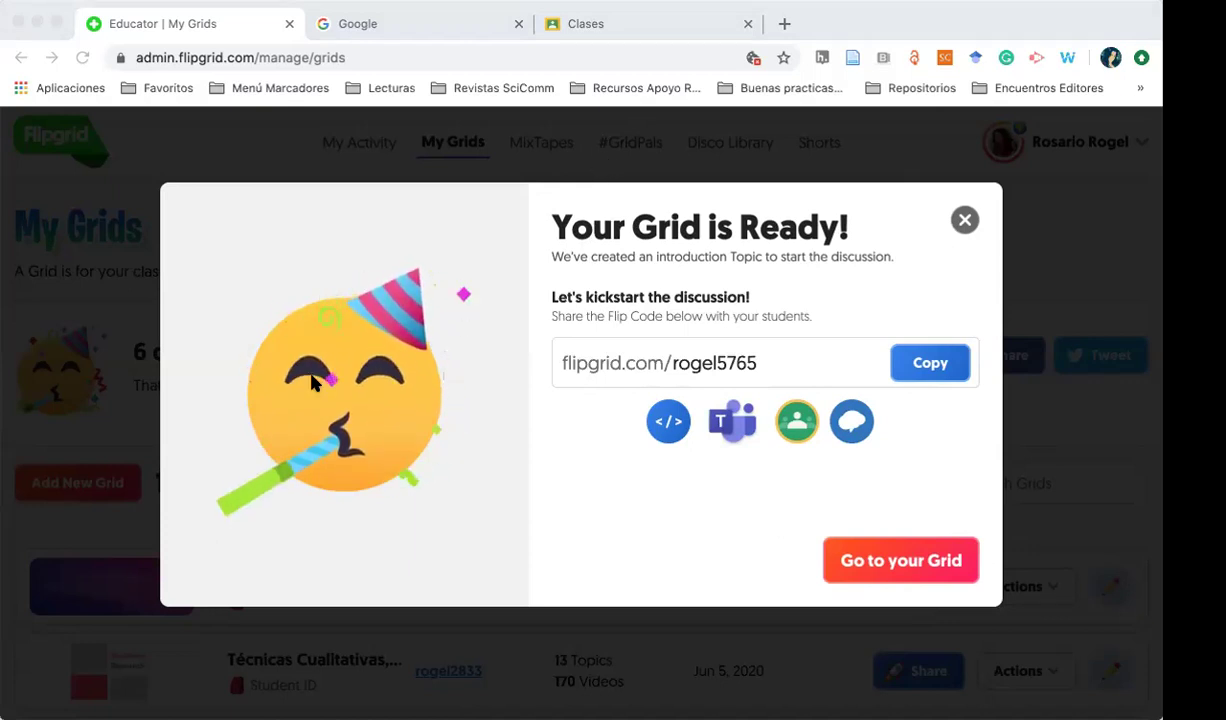
{"action": "left_click", "coordinate": [714, 363]}
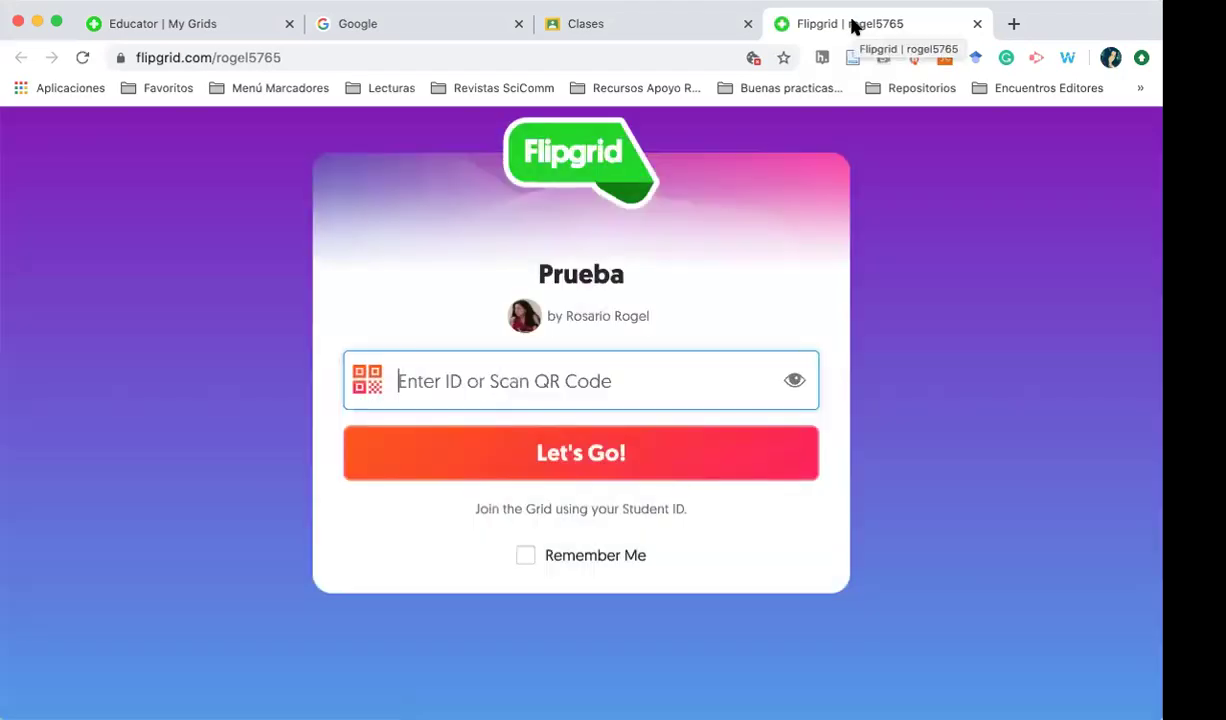
{"action": "left_click", "coordinate": [597, 28]}
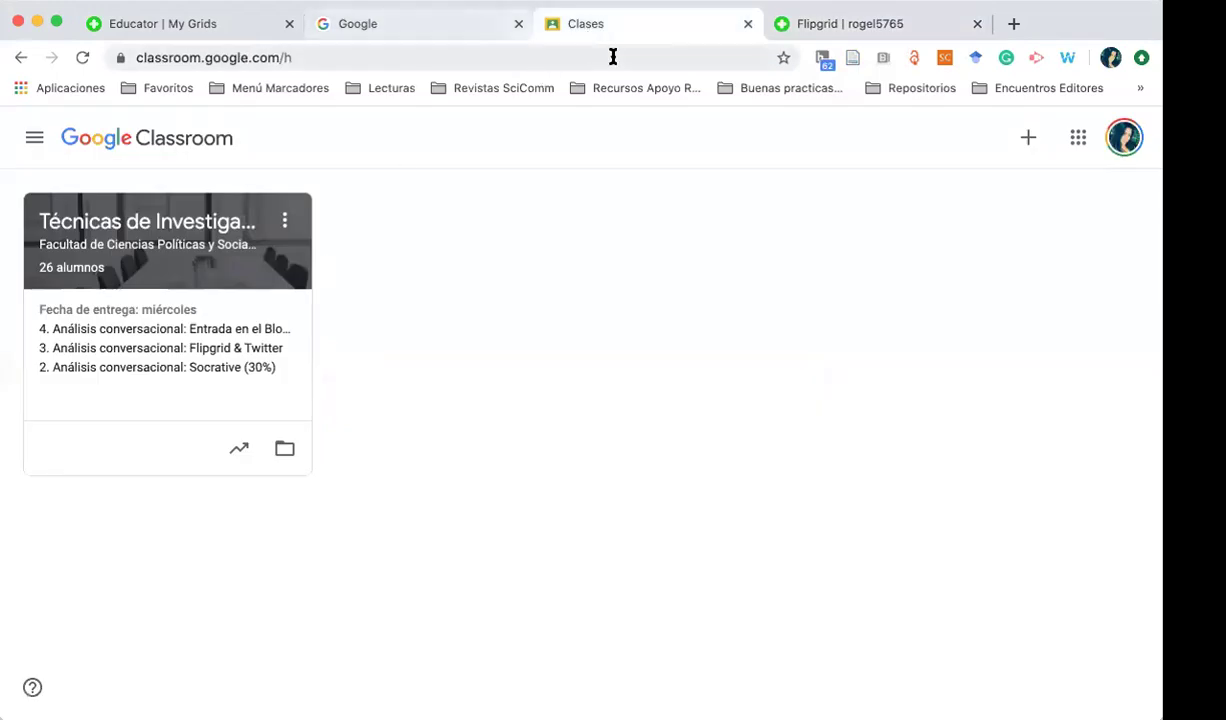
{"action": "left_click", "coordinate": [156, 21]}
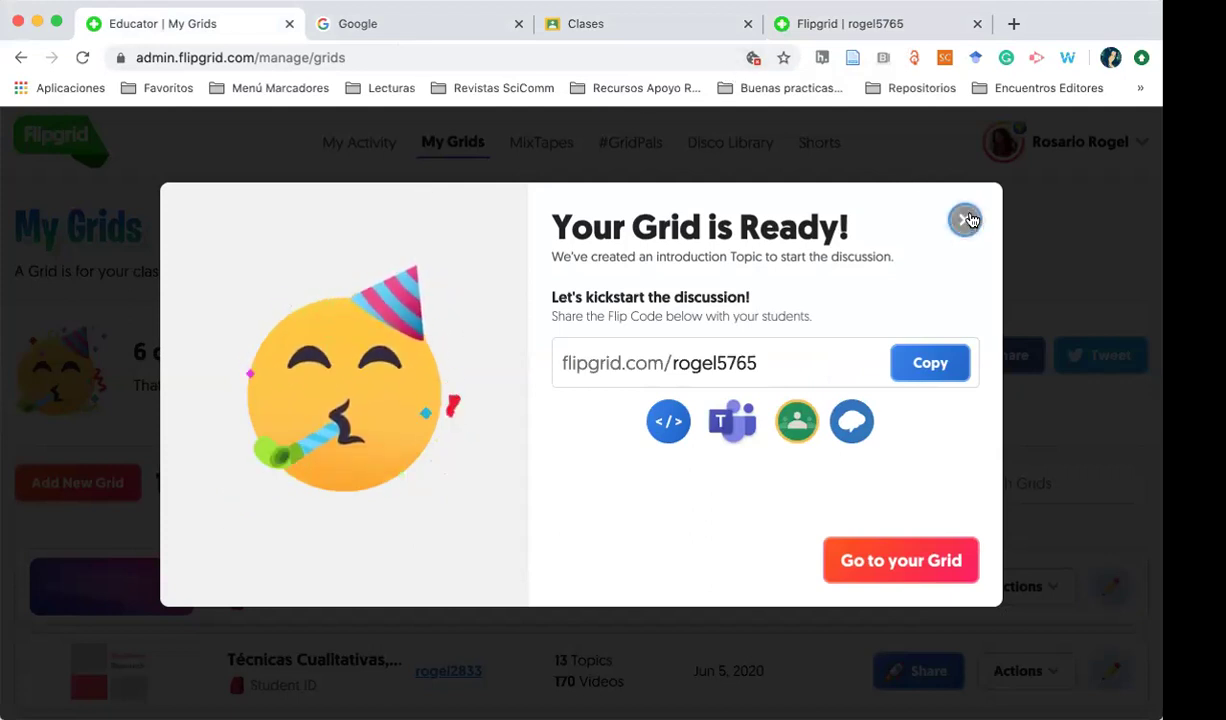
{"action": "left_click", "coordinate": [965, 220]}
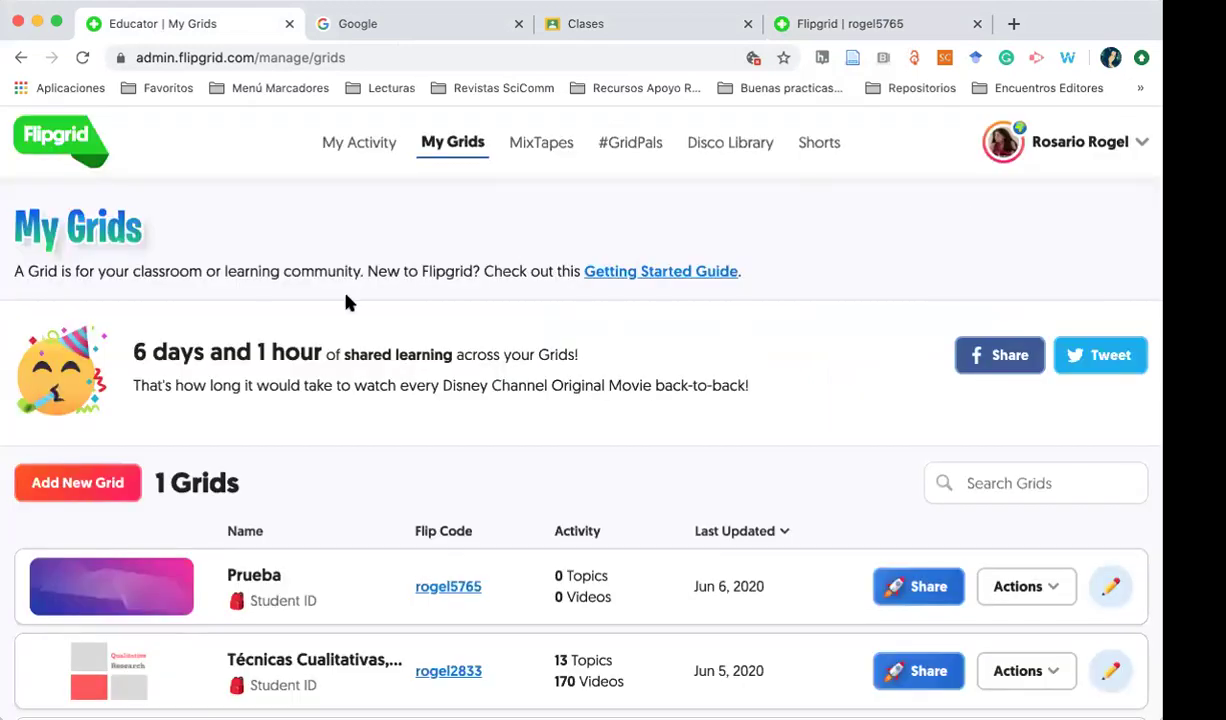
Look at the Prueba grid's details, then open the Técnicas Cualitativas grid
{"action": "scroll", "coordinate": [208, 520], "scroll_direction": "down", "scroll_amount": 3}
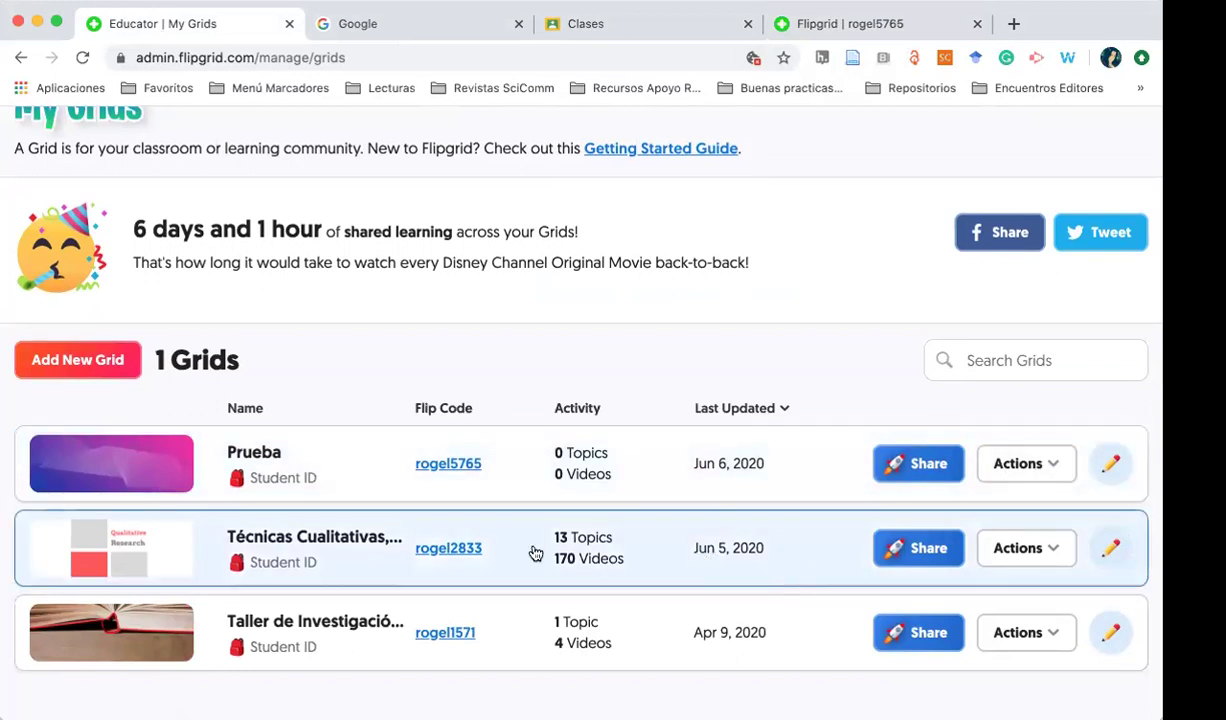
{"action": "left_click", "coordinate": [258, 453]}
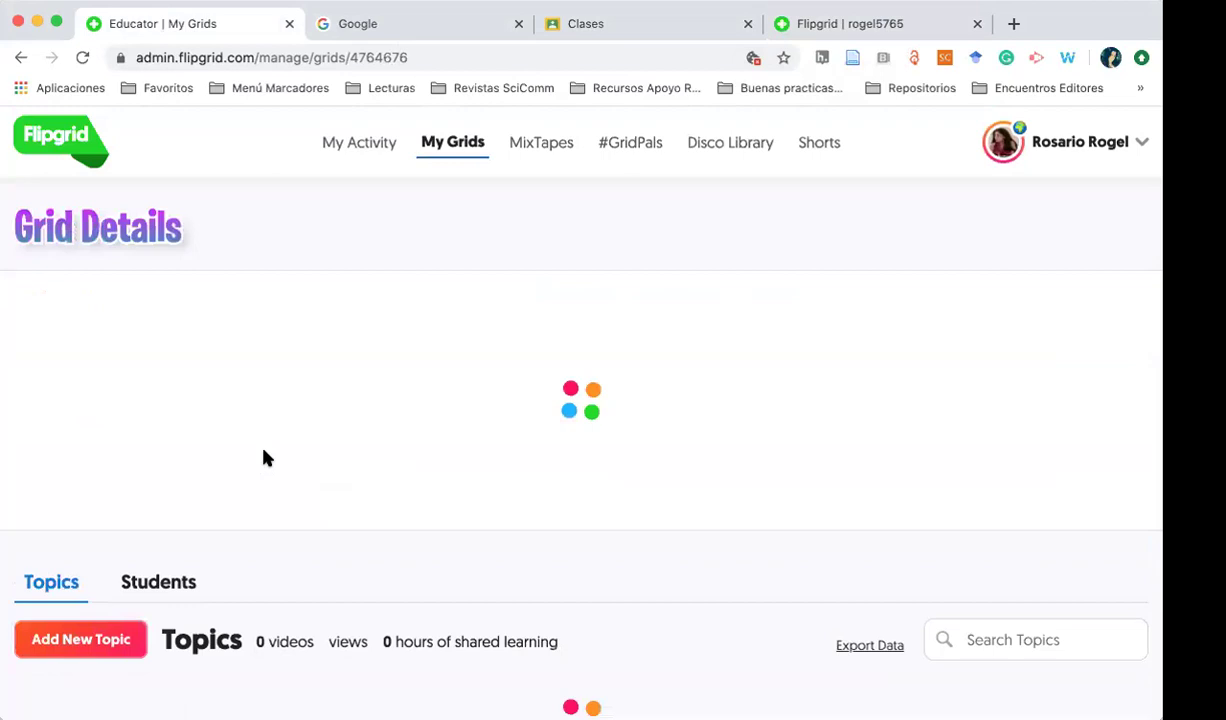
{"action": "left_click", "coordinate": [21, 58]}
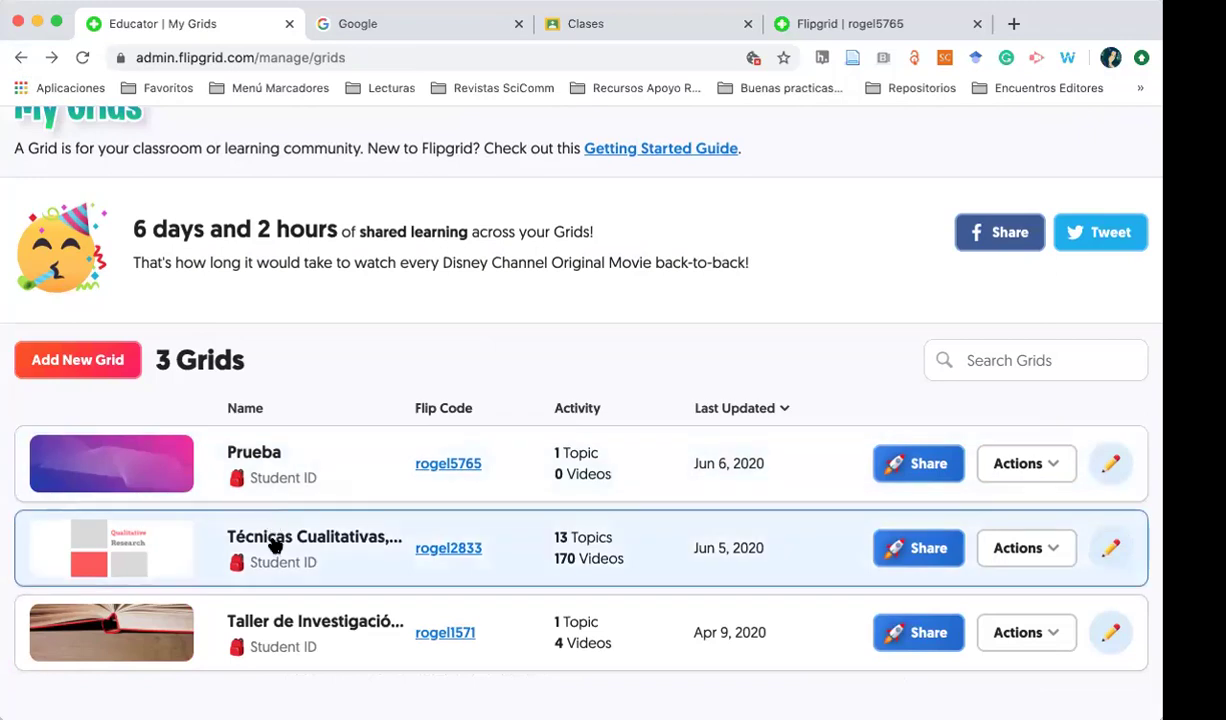
{"action": "left_click", "coordinate": [275, 545]}
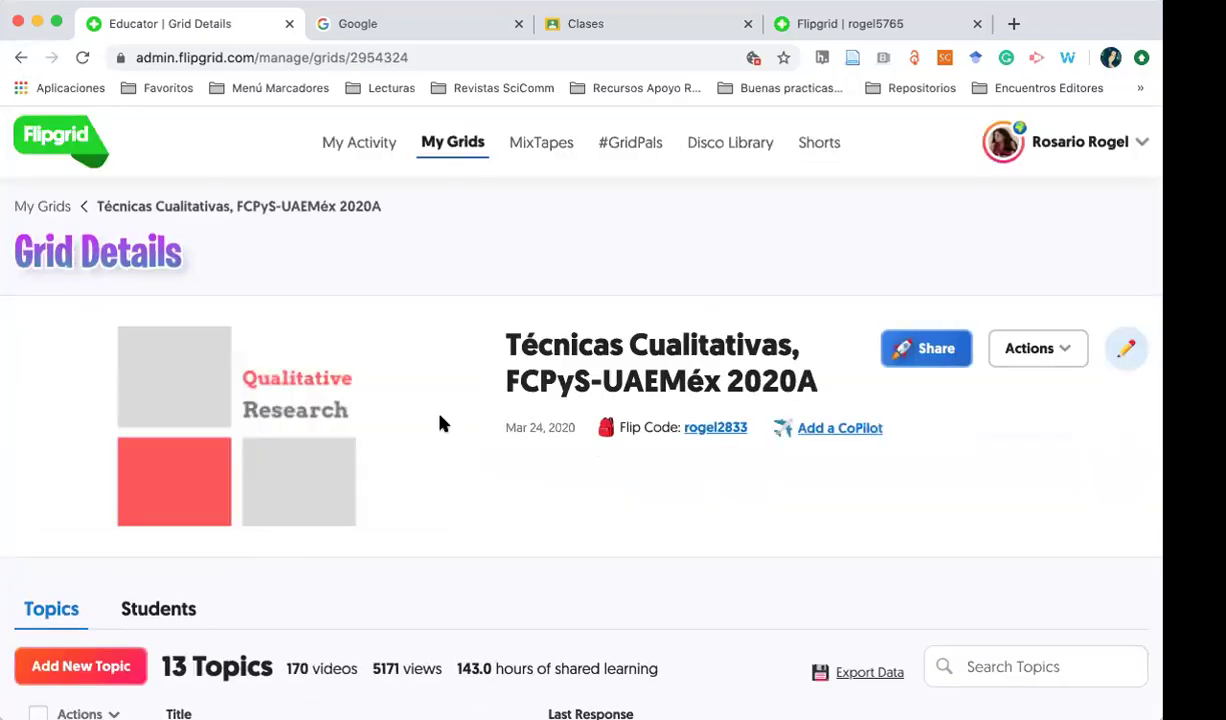
Open the #DigitalHumanities #DigitalActivism topic and its first student video response
{"action": "scroll", "coordinate": [400, 490], "scroll_direction": "down", "scroll_amount": 1}
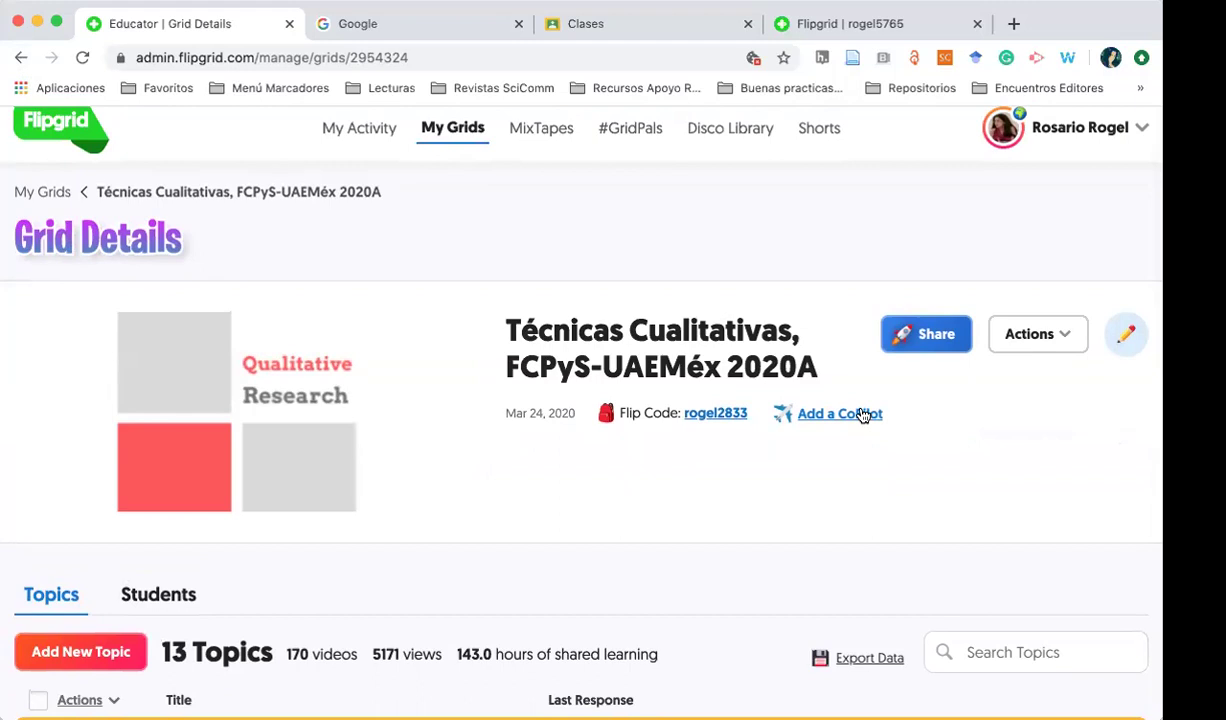
{"action": "scroll", "coordinate": [448, 572], "scroll_direction": "down", "scroll_amount": 5}
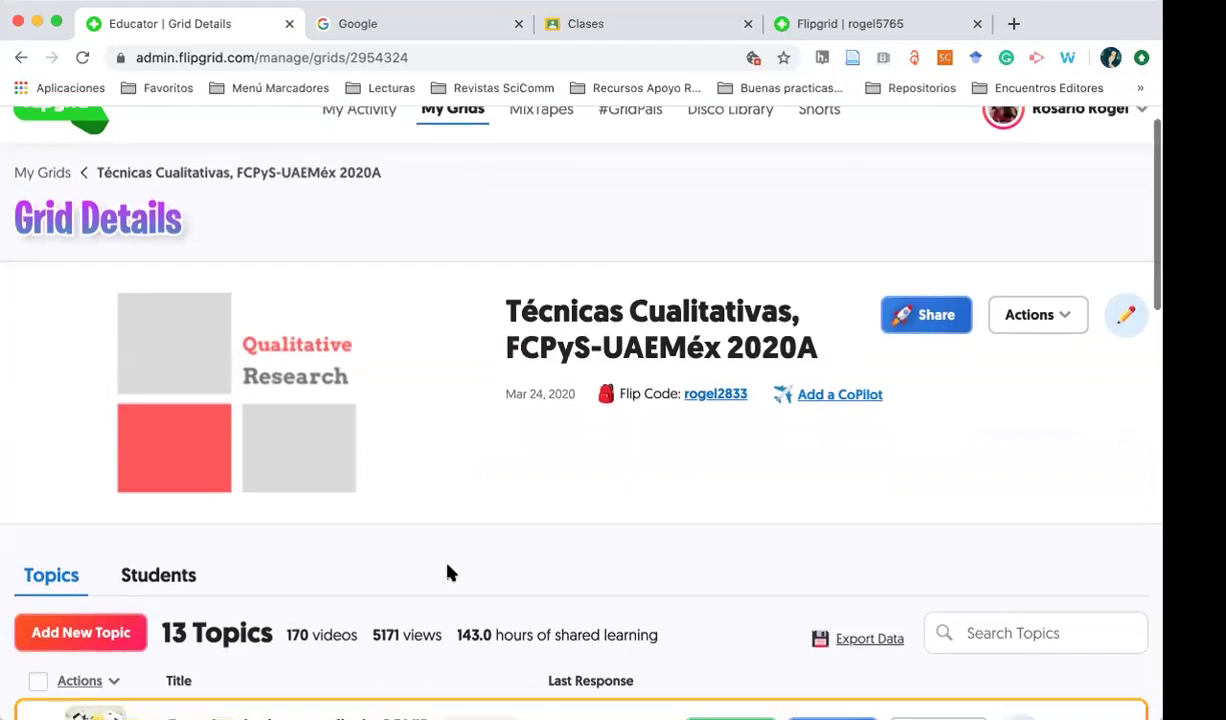
{"action": "scroll", "coordinate": [448, 572], "scroll_direction": "down", "scroll_amount": 6}
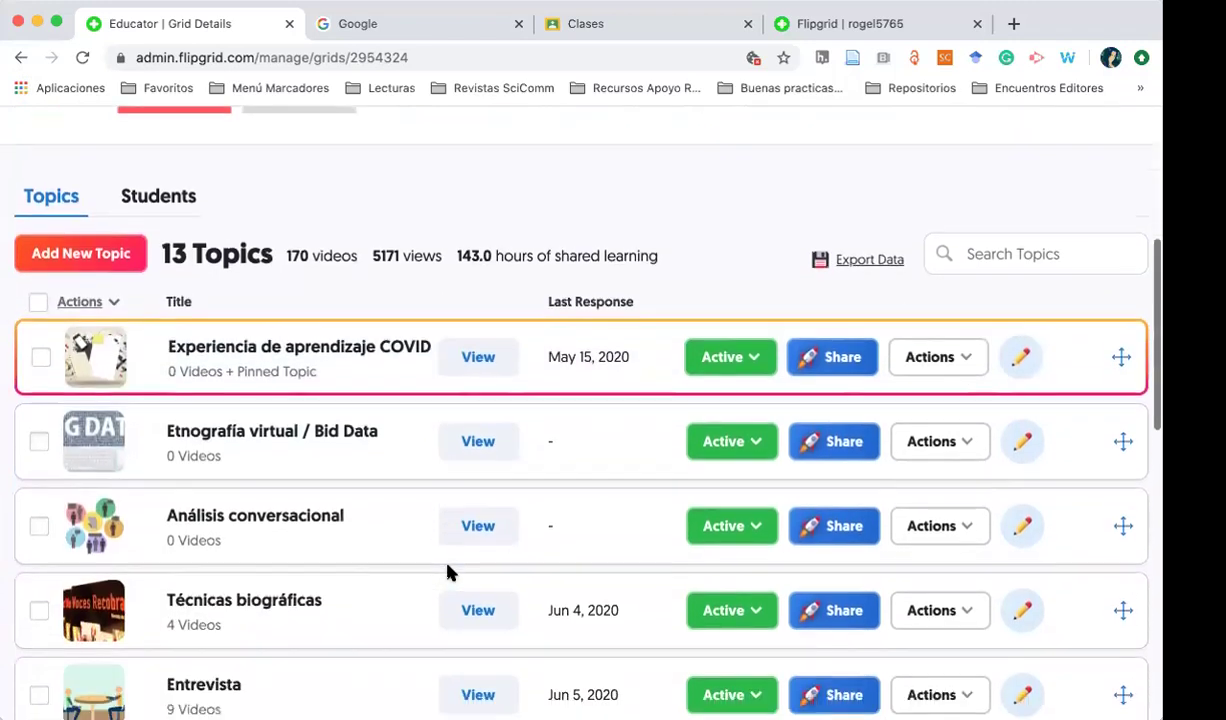
{"action": "scroll", "coordinate": [448, 570], "scroll_direction": "down", "scroll_amount": 8}
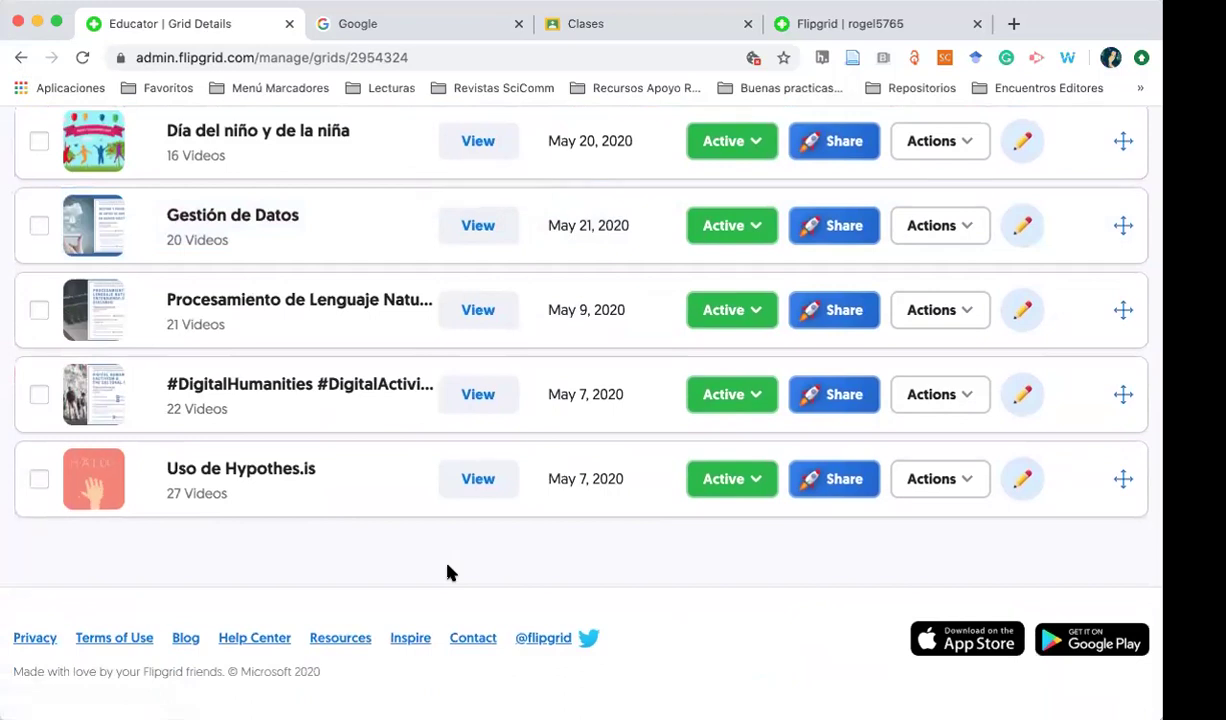
{"action": "scroll", "coordinate": [276, 536], "scroll_direction": "up", "scroll_amount": 3}
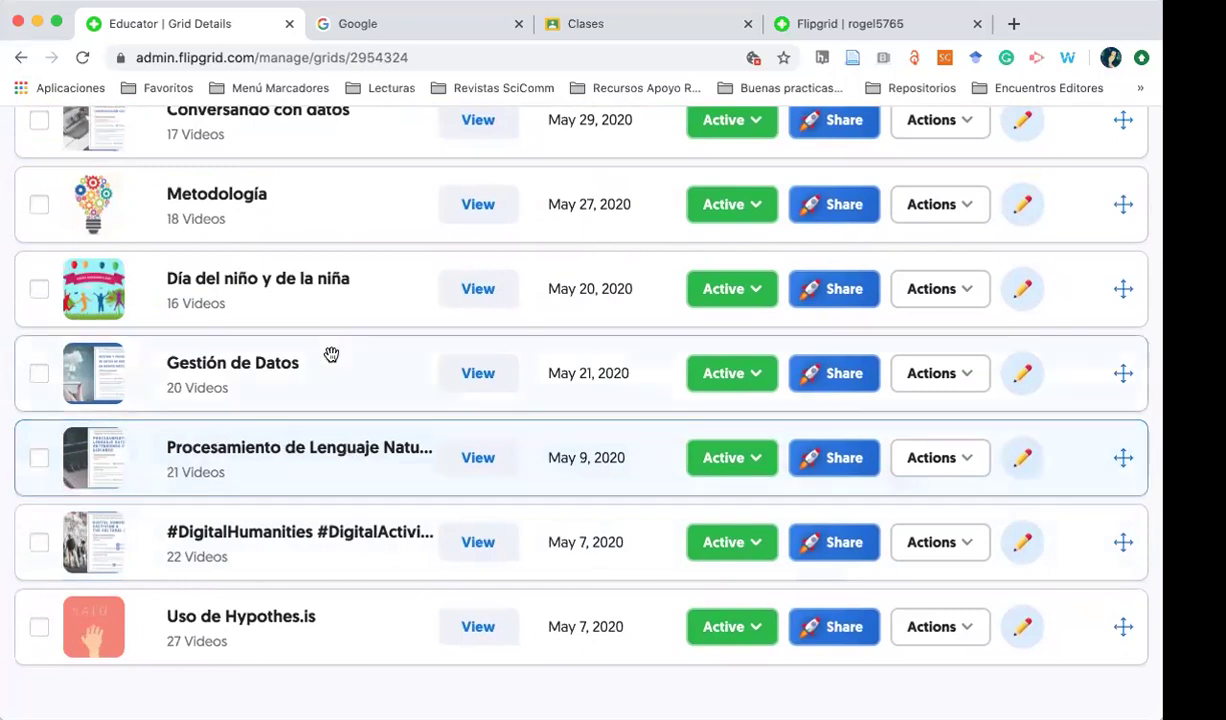
{"action": "scroll", "coordinate": [266, 400], "scroll_direction": "up", "scroll_amount": 1}
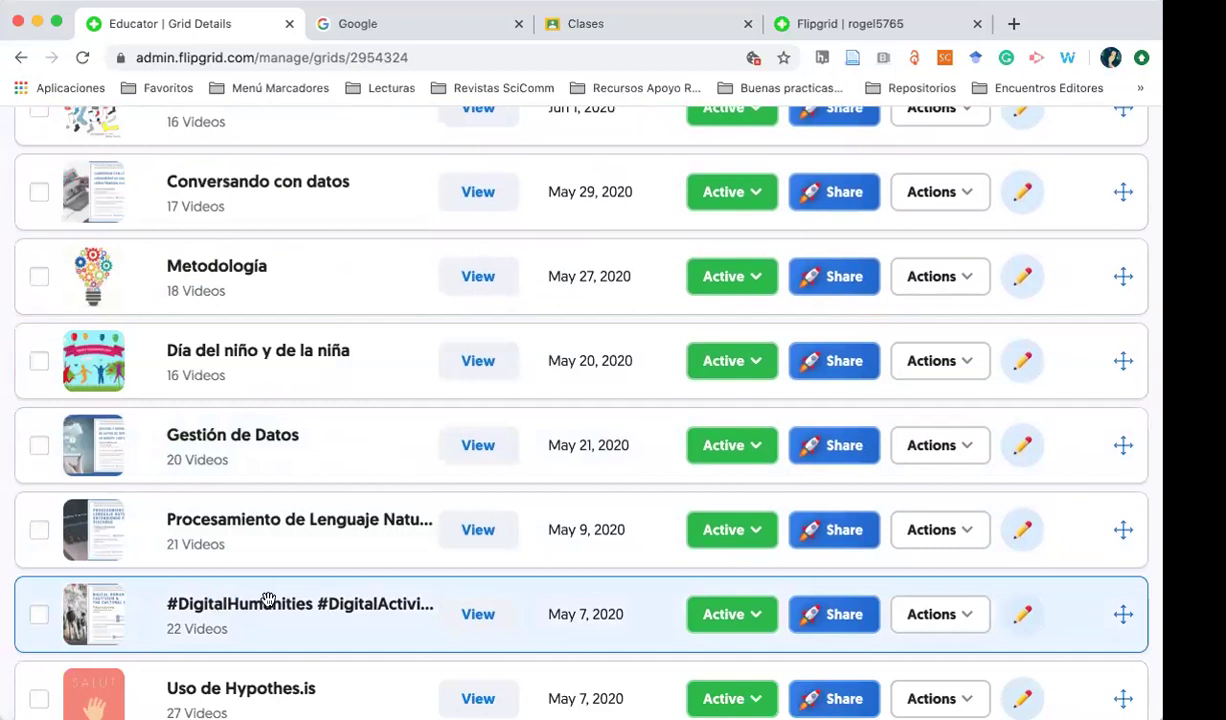
{"action": "left_click", "coordinate": [292, 617]}
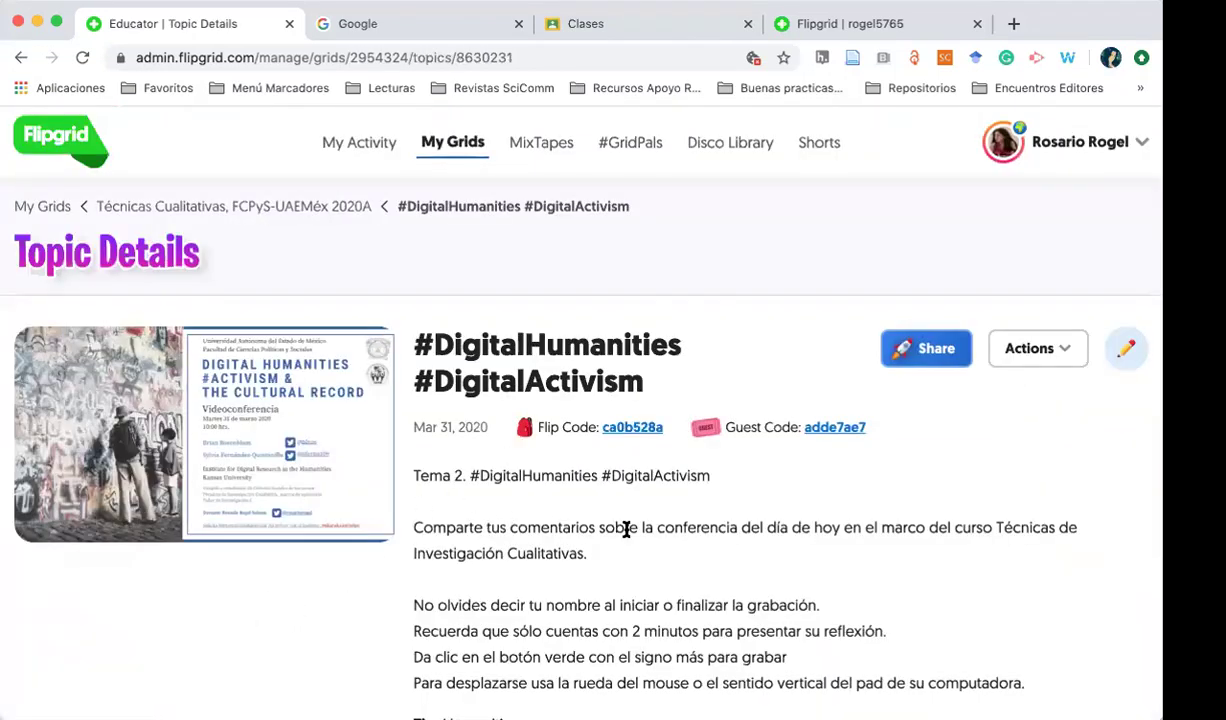
{"action": "scroll", "coordinate": [641, 547], "scroll_direction": "down", "scroll_amount": 2}
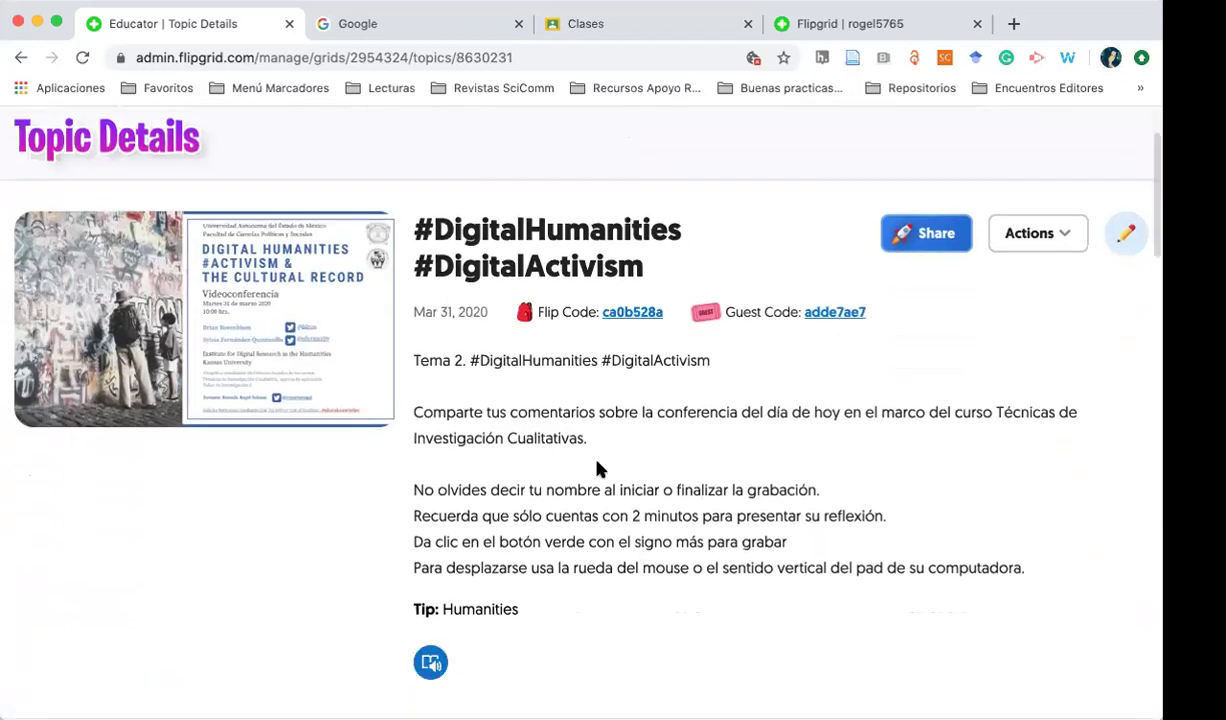
{"action": "scroll", "coordinate": [575, 472], "scroll_direction": "down", "scroll_amount": 5}
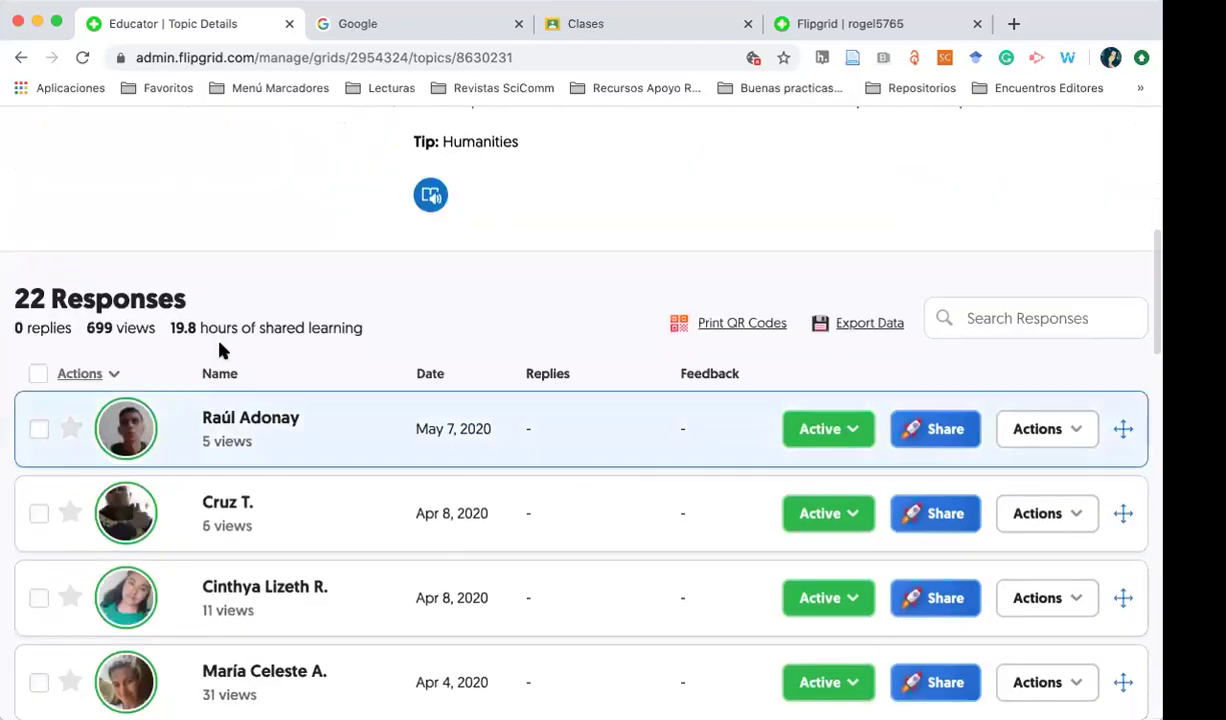
{"action": "scroll", "coordinate": [265, 594], "scroll_direction": "down", "scroll_amount": 2}
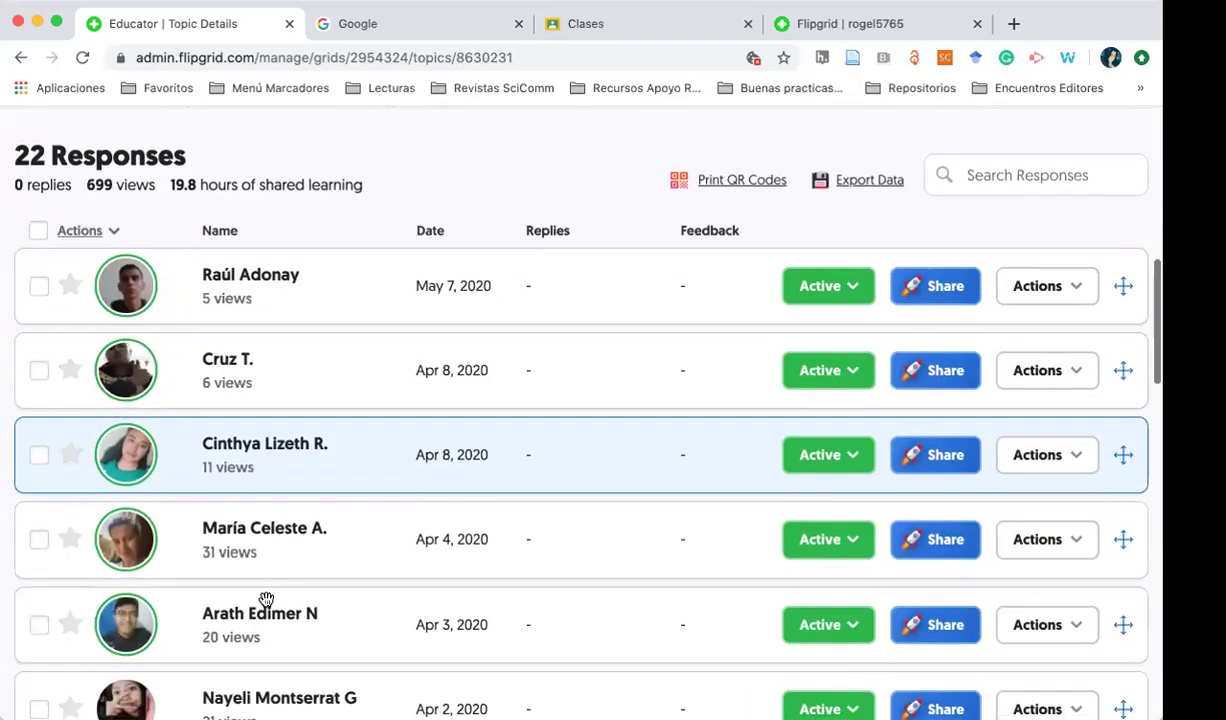
{"action": "left_click", "coordinate": [262, 261]}
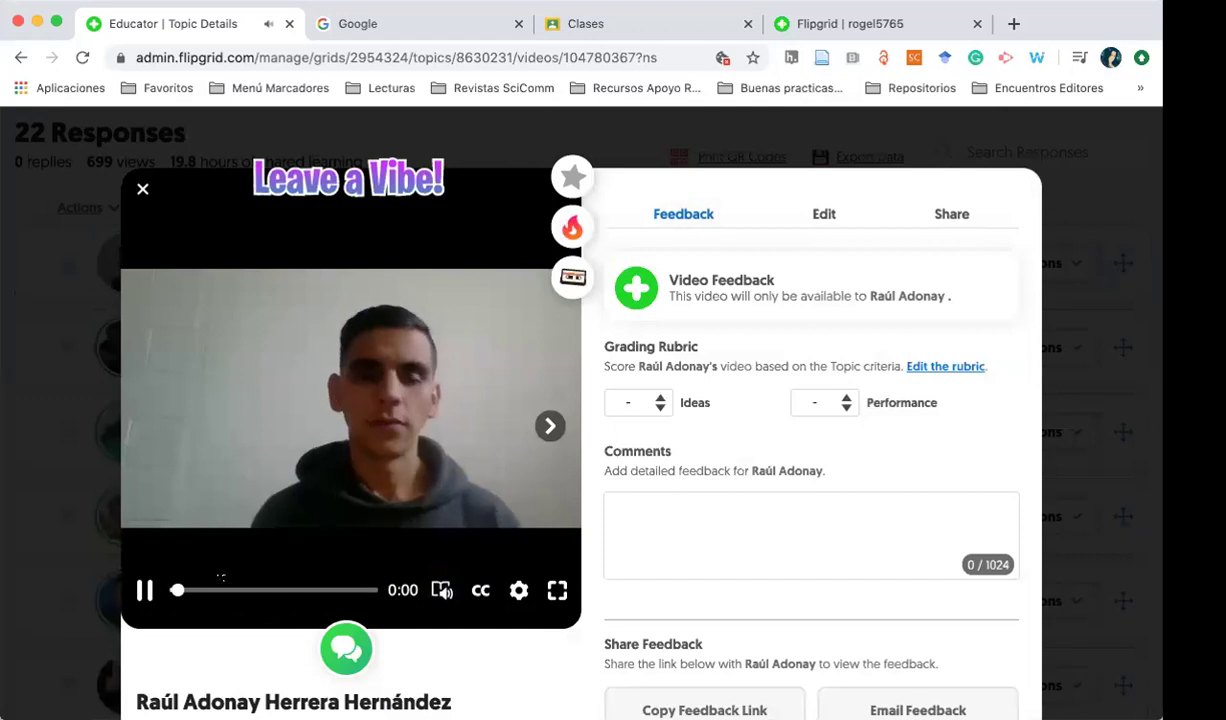
Pause the video and score it 5 for Ideas and 5 for Performance
{"action": "left_click", "coordinate": [145, 592]}
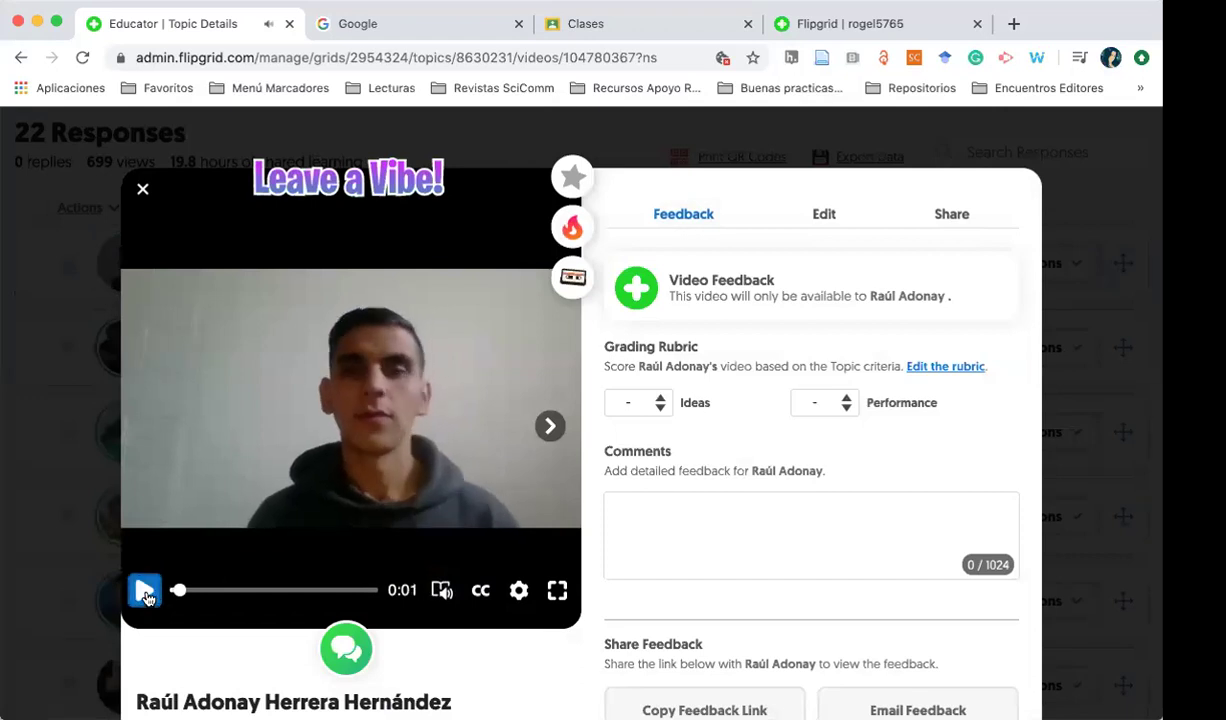
{"action": "left_click", "coordinate": [654, 410]}
{"action": "left_click", "coordinate": [645, 512]}
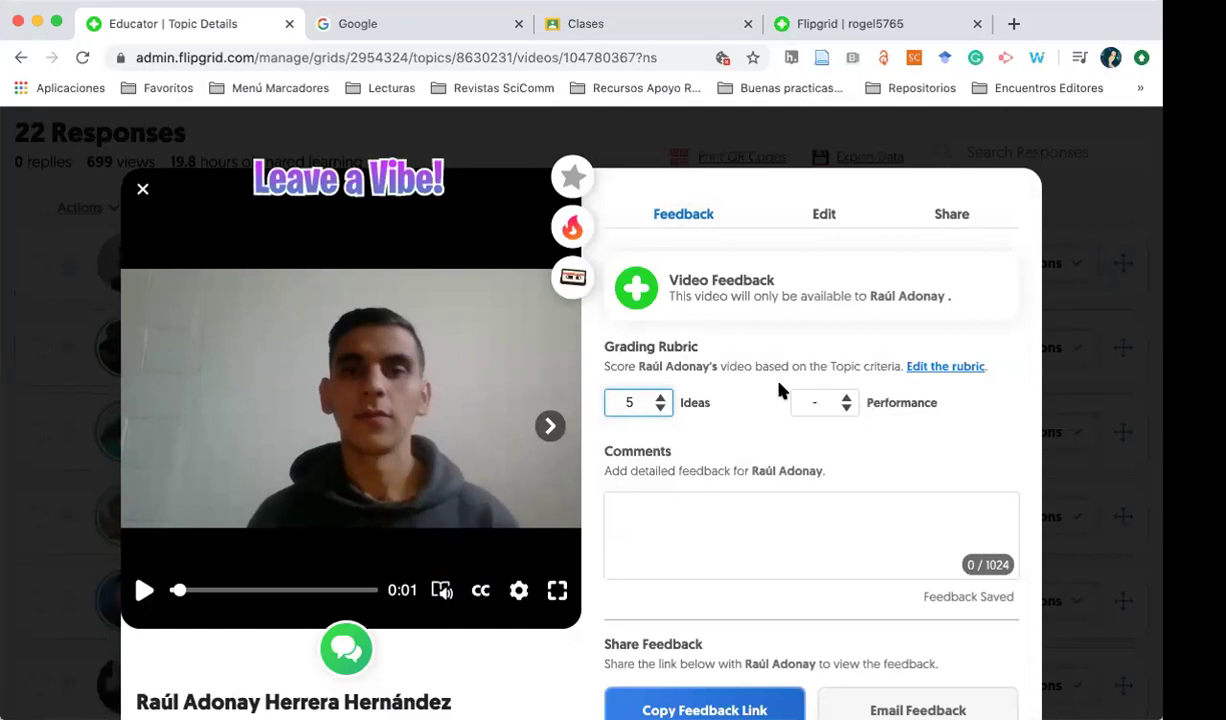
{"action": "left_click", "coordinate": [838, 404]}
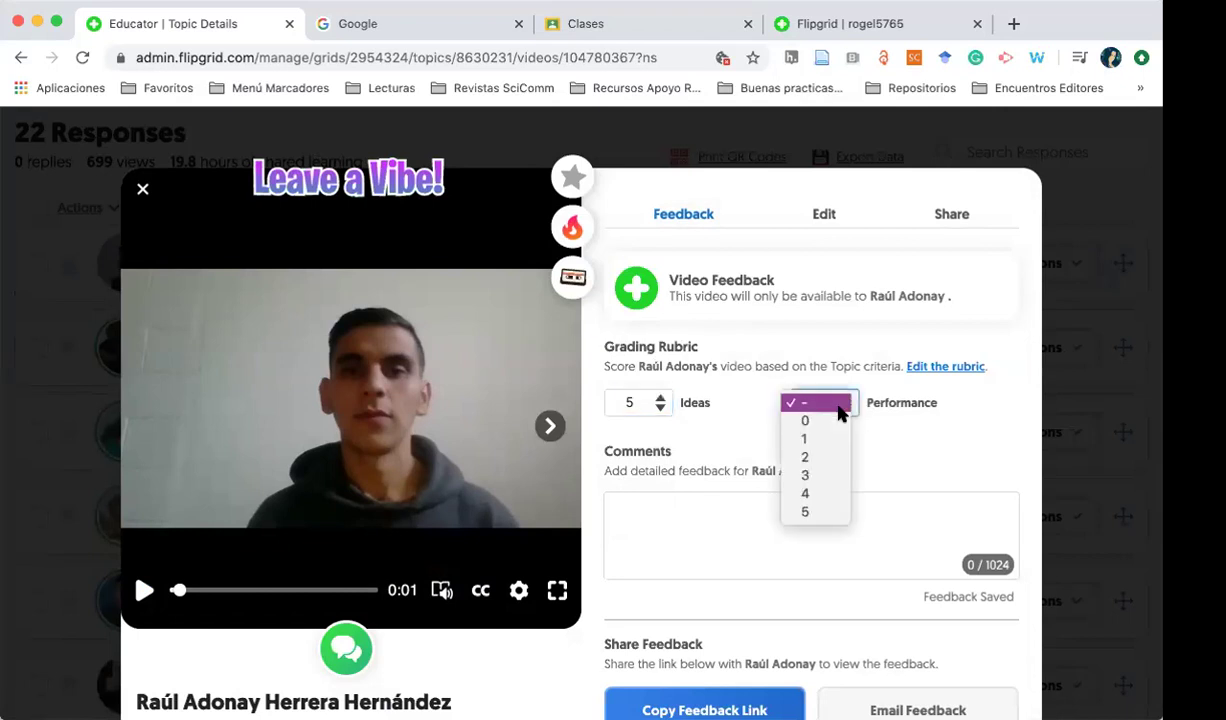
{"action": "left_click", "coordinate": [812, 522]}
Add the feedback comment '¡Buen ejercicio!'
{"action": "left_click", "coordinate": [762, 516]}
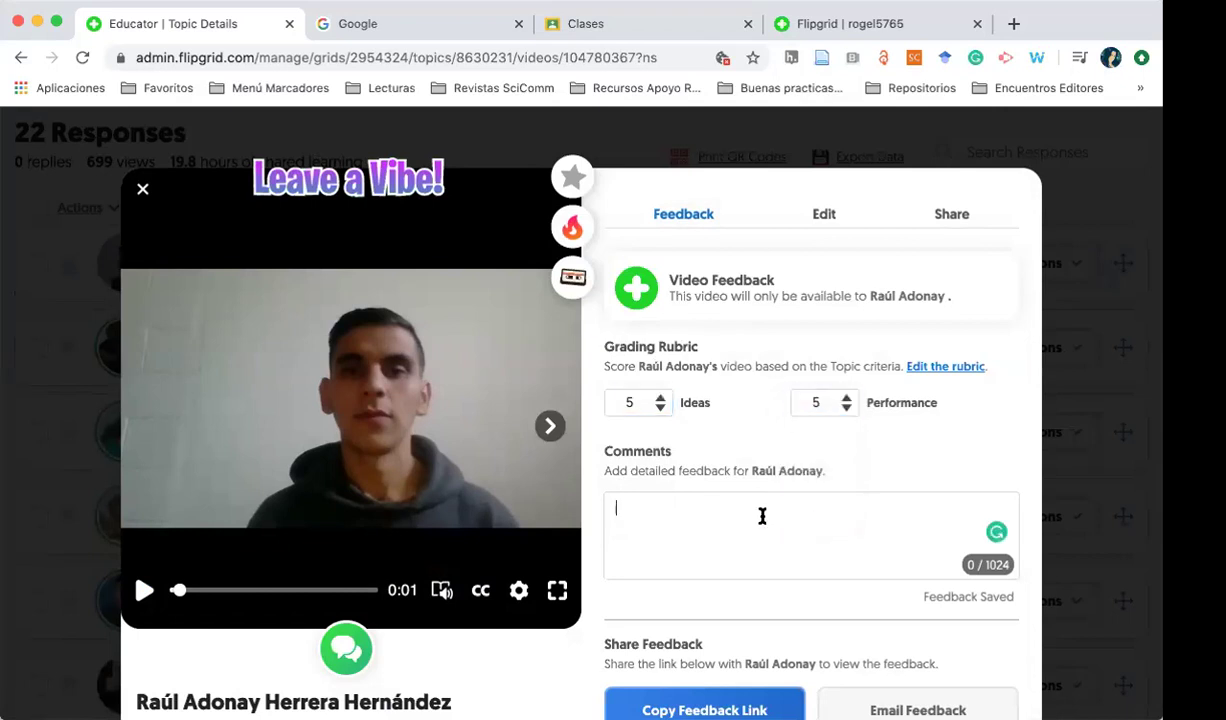
{"action": "type", "text": "¡"}
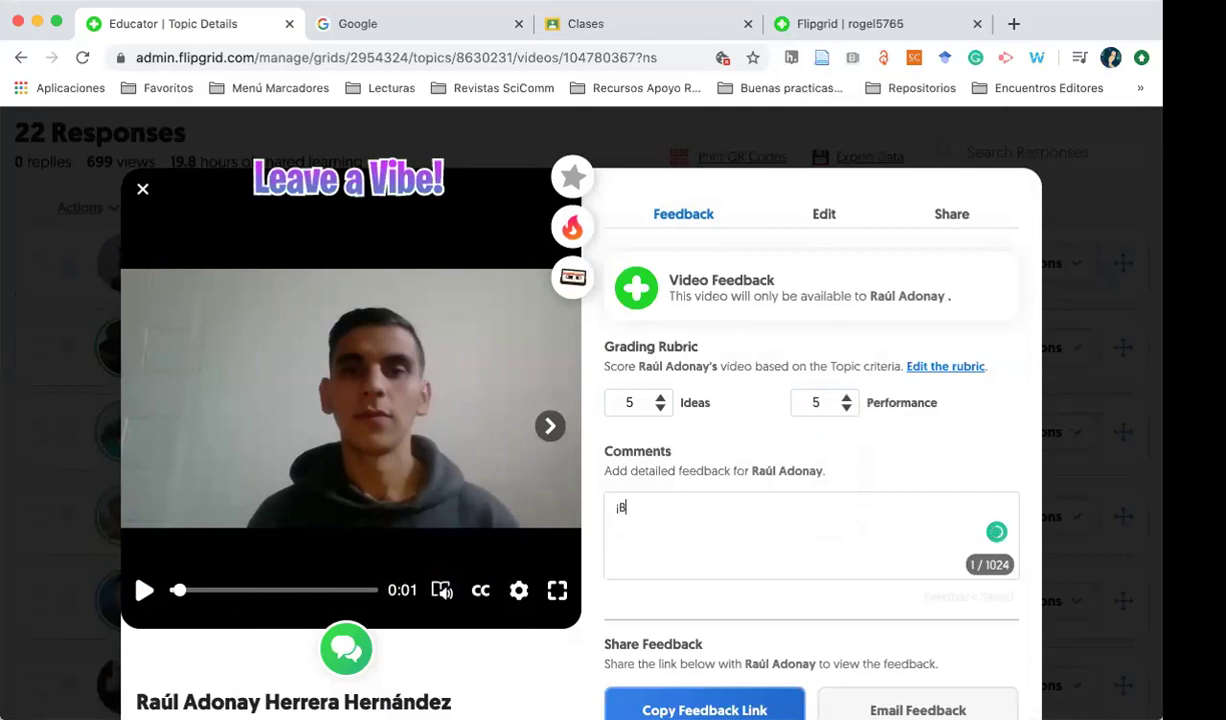
{"action": "type", "text": "Buen ejercicio!"}
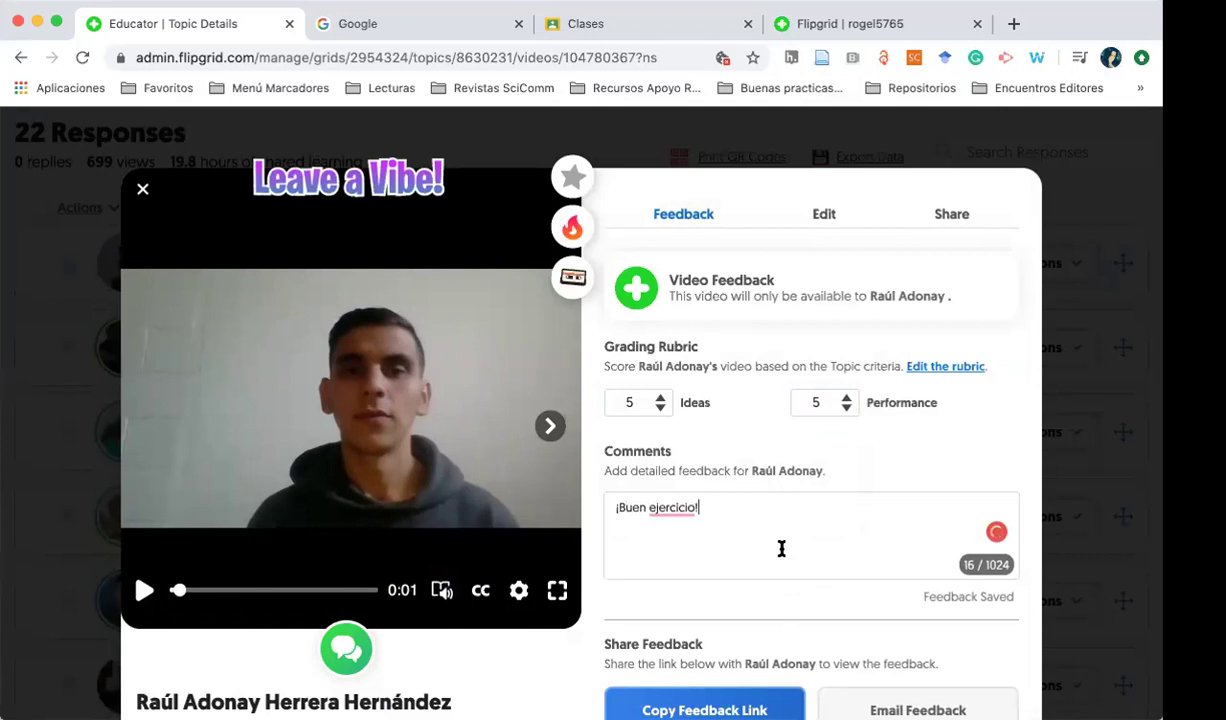
{"action": "scroll", "coordinate": [783, 547], "scroll_direction": "down", "scroll_amount": 1}
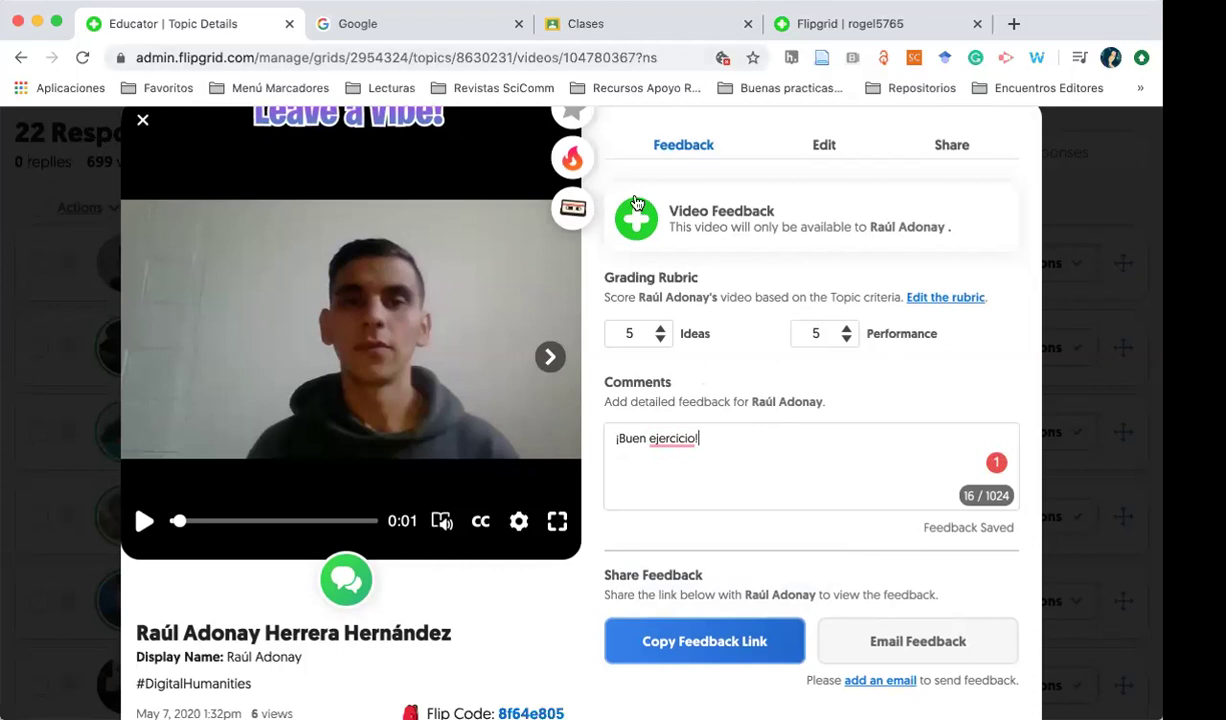
{"action": "scroll", "coordinate": [628, 230], "scroll_direction": "up", "scroll_amount": 2}
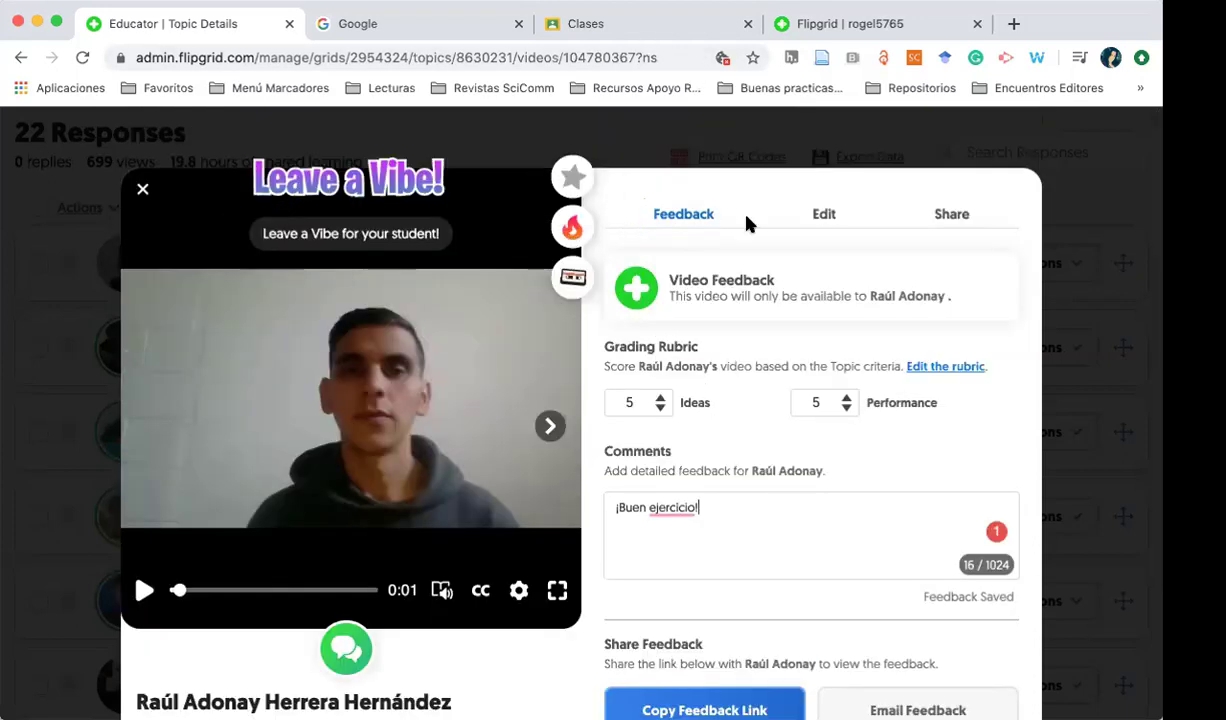
Copy the response's share link, share it to Google Classroom, and close the response
{"action": "left_click", "coordinate": [943, 213]}
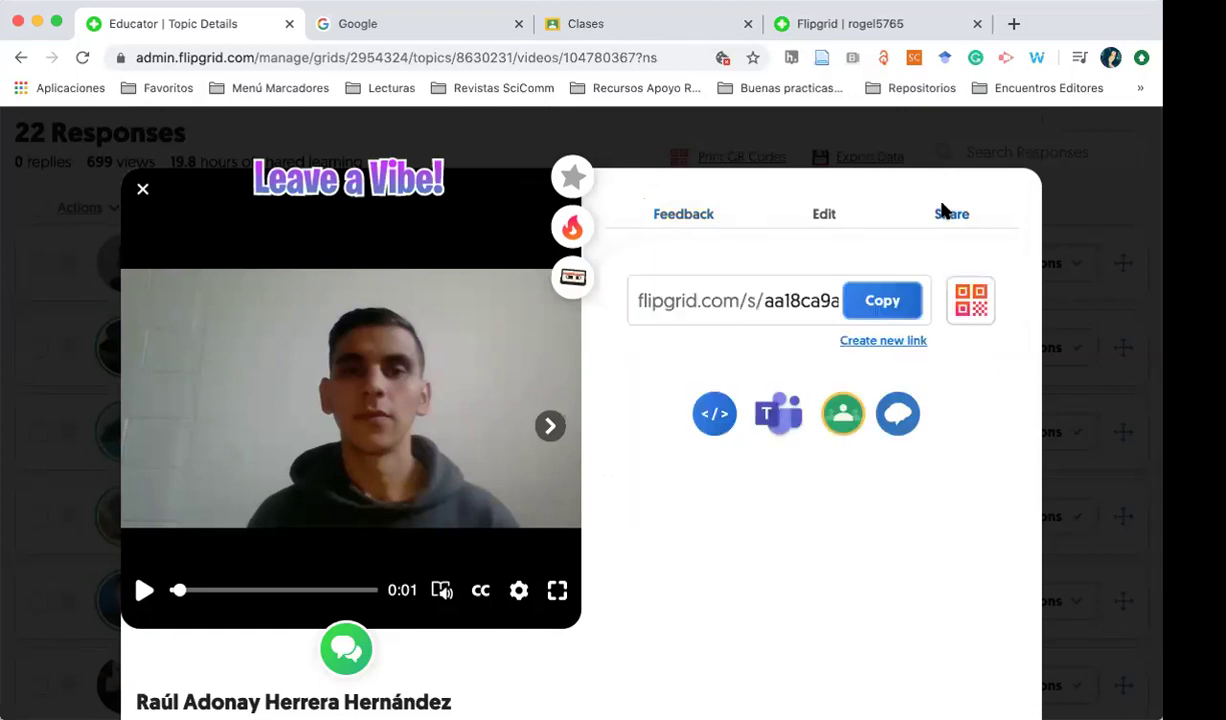
{"action": "left_click", "coordinate": [880, 311]}
{"action": "left_click", "coordinate": [888, 312]}
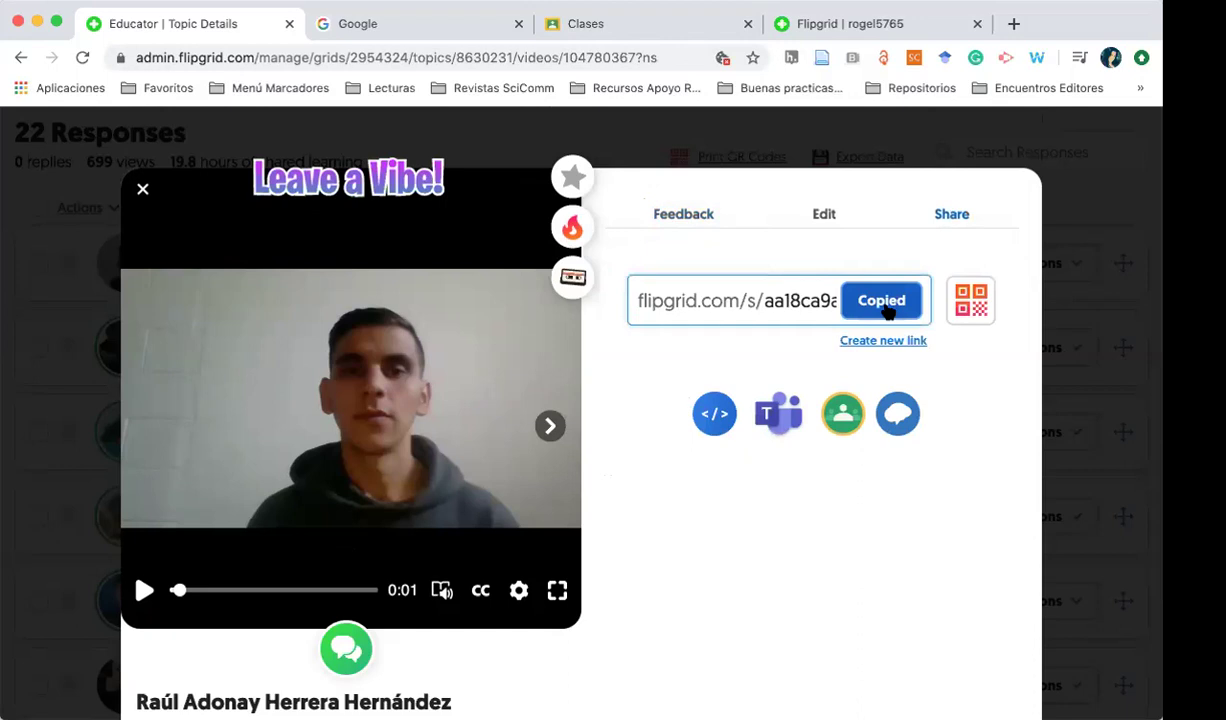
{"action": "left_click", "coordinate": [843, 416]}
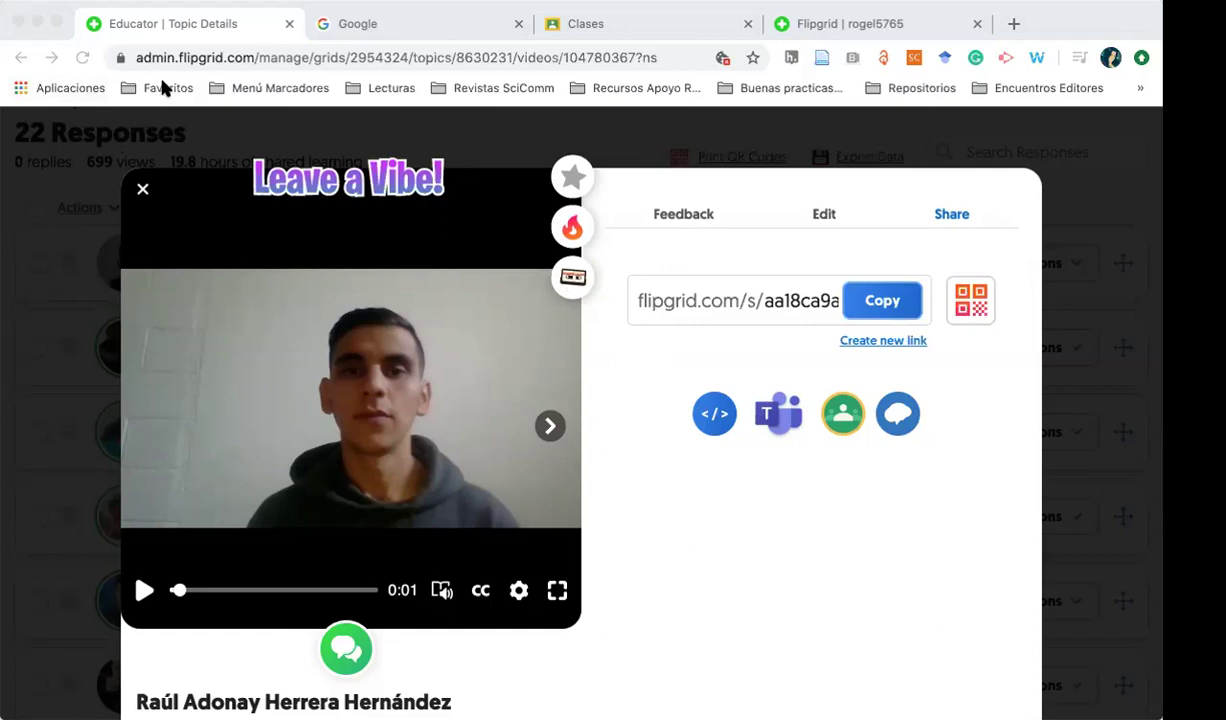
{"action": "left_click", "coordinate": [479, 197]}
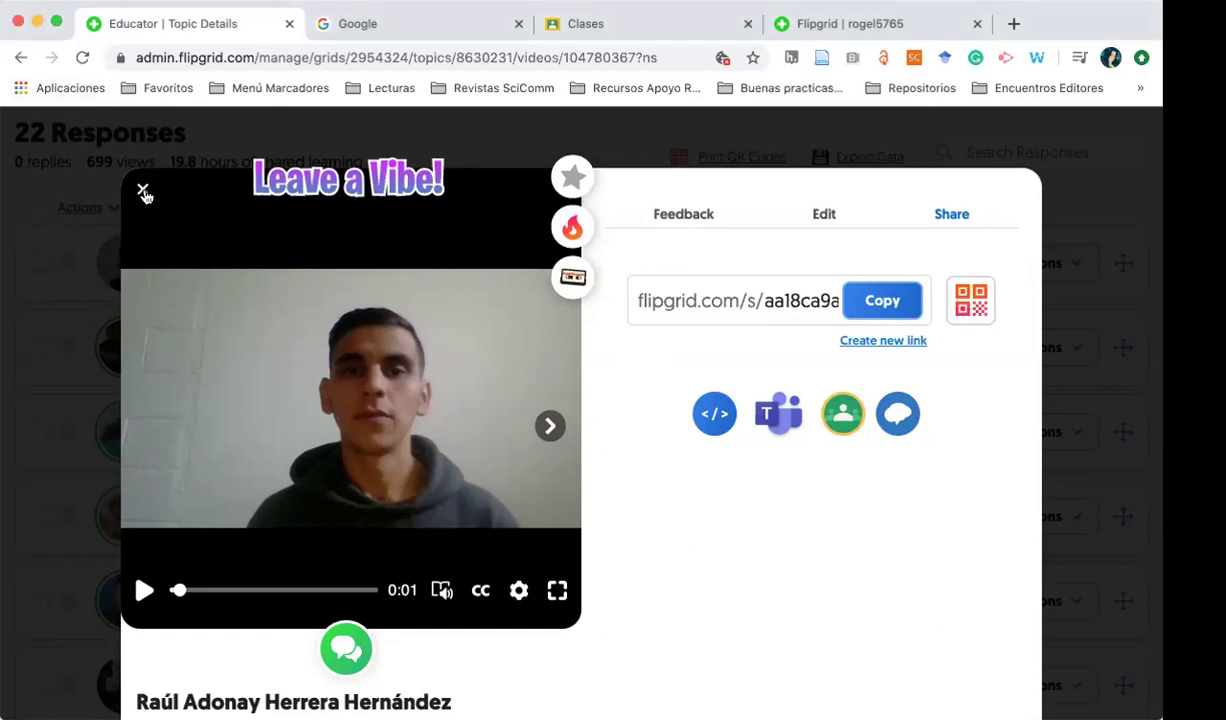
{"action": "left_click", "coordinate": [143, 192]}
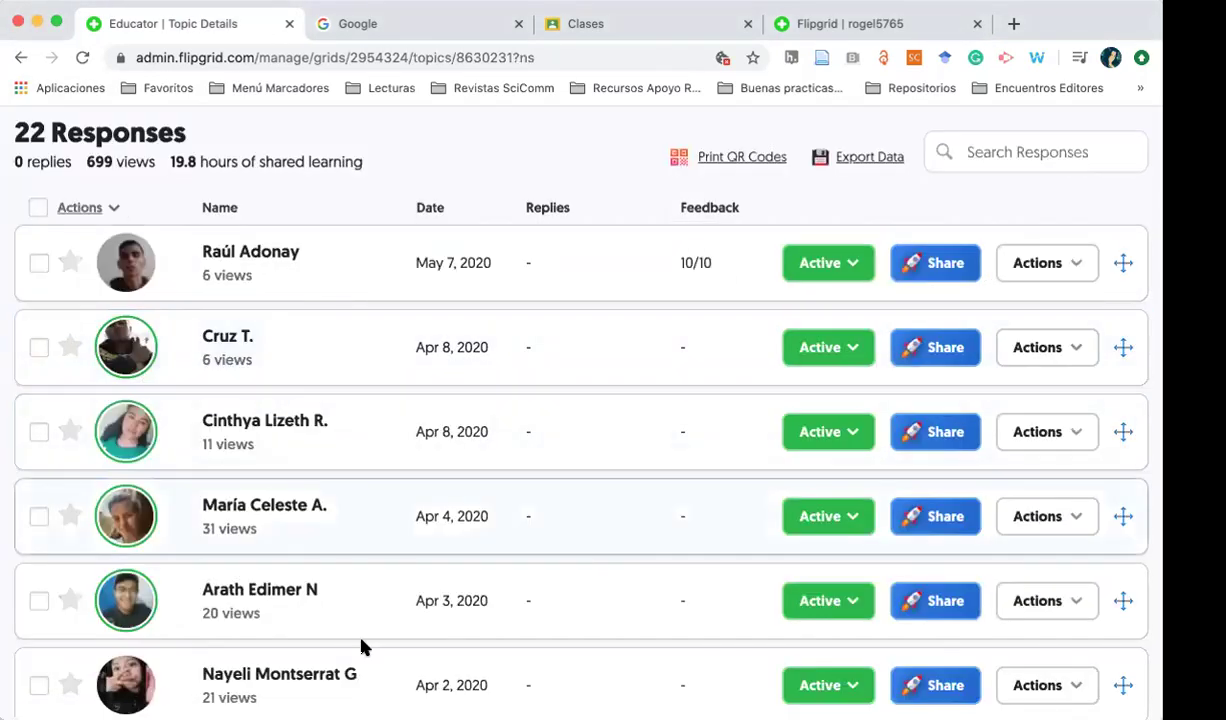
{"action": "scroll", "coordinate": [362, 647], "scroll_direction": "down", "scroll_amount": 5}
{"action": "scroll", "coordinate": [362, 641], "scroll_direction": "down", "scroll_amount": 8}
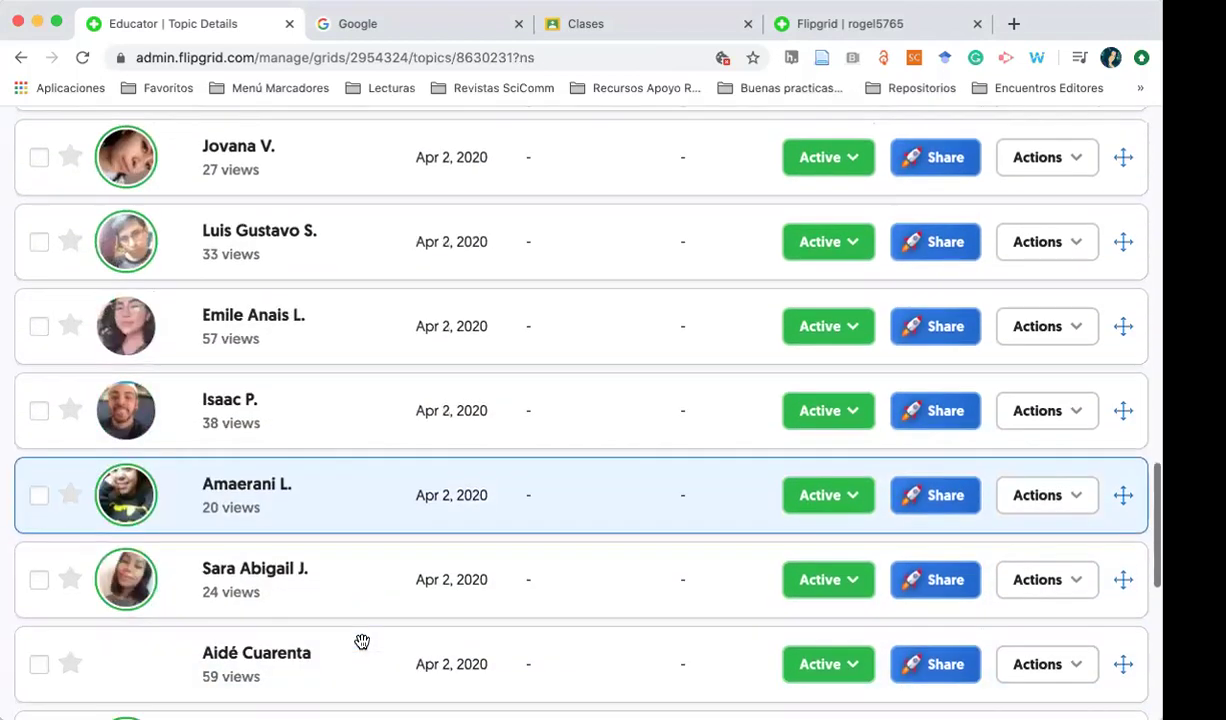
{"action": "scroll", "coordinate": [362, 641], "scroll_direction": "down", "scroll_amount": 4}
{"action": "scroll", "coordinate": [361, 646], "scroll_direction": "up", "scroll_amount": 15}
{"action": "scroll", "coordinate": [362, 653], "scroll_direction": "up", "scroll_amount": 2}
{"action": "scroll", "coordinate": [362, 655], "scroll_direction": "down", "scroll_amount": 4}
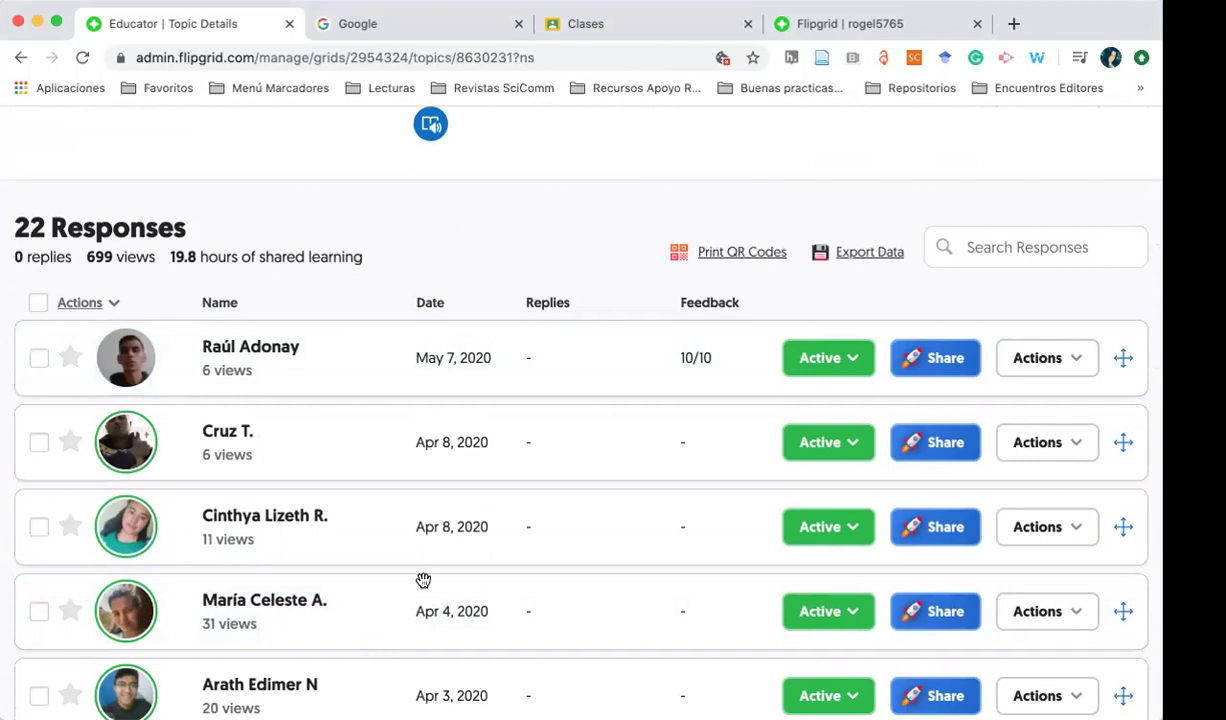
{"action": "scroll", "coordinate": [410, 584], "scroll_direction": "up", "scroll_amount": 10}
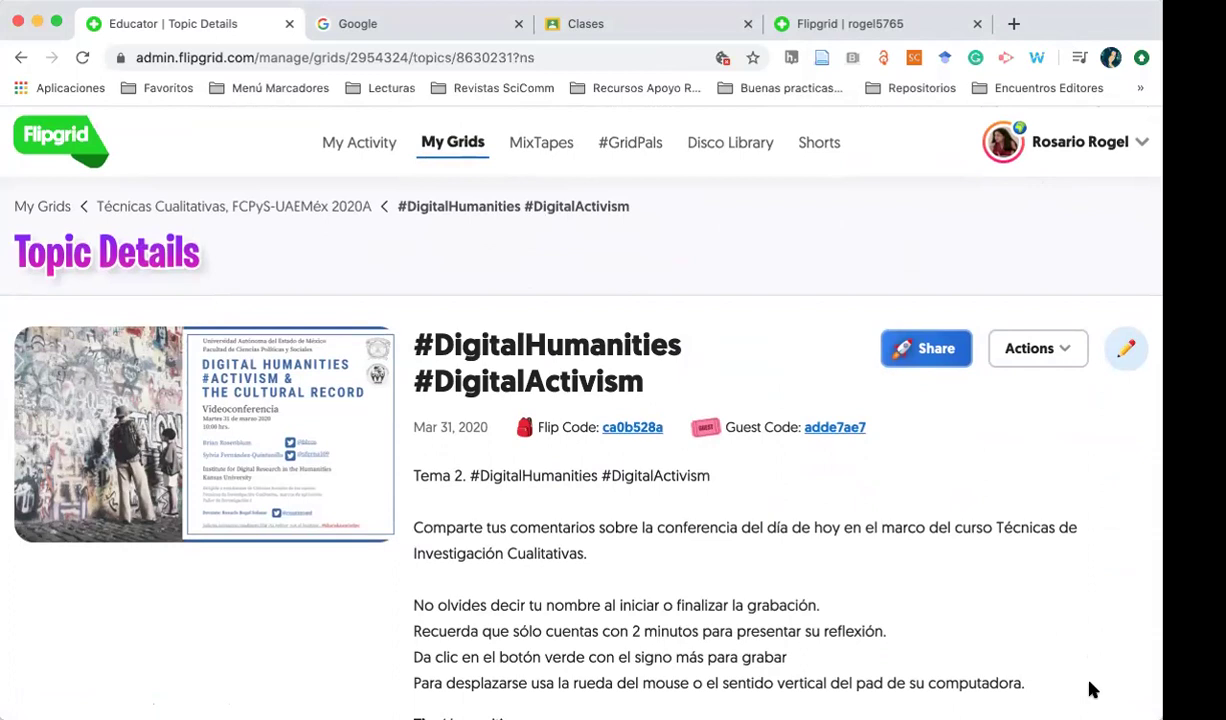
Join Prueba as the student with the Student ID password, then switch to the Google tab
{"action": "left_click", "coordinate": [857, 29]}
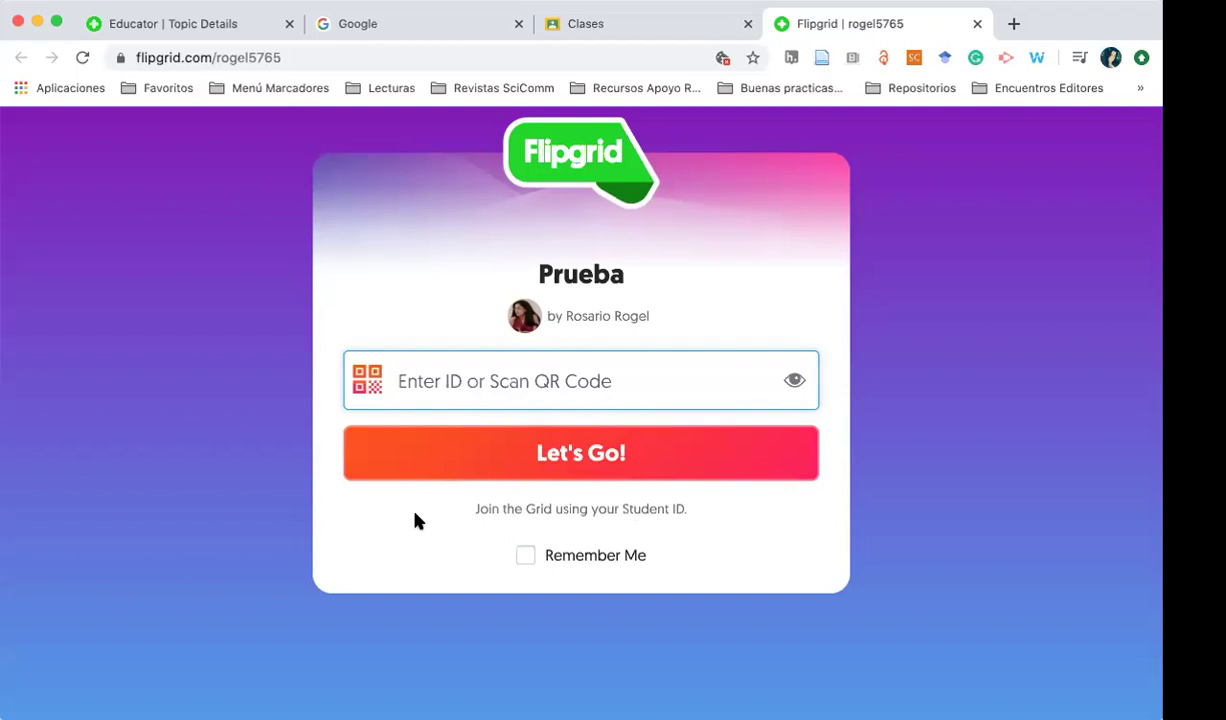
{"action": "type", "text": "••••"}
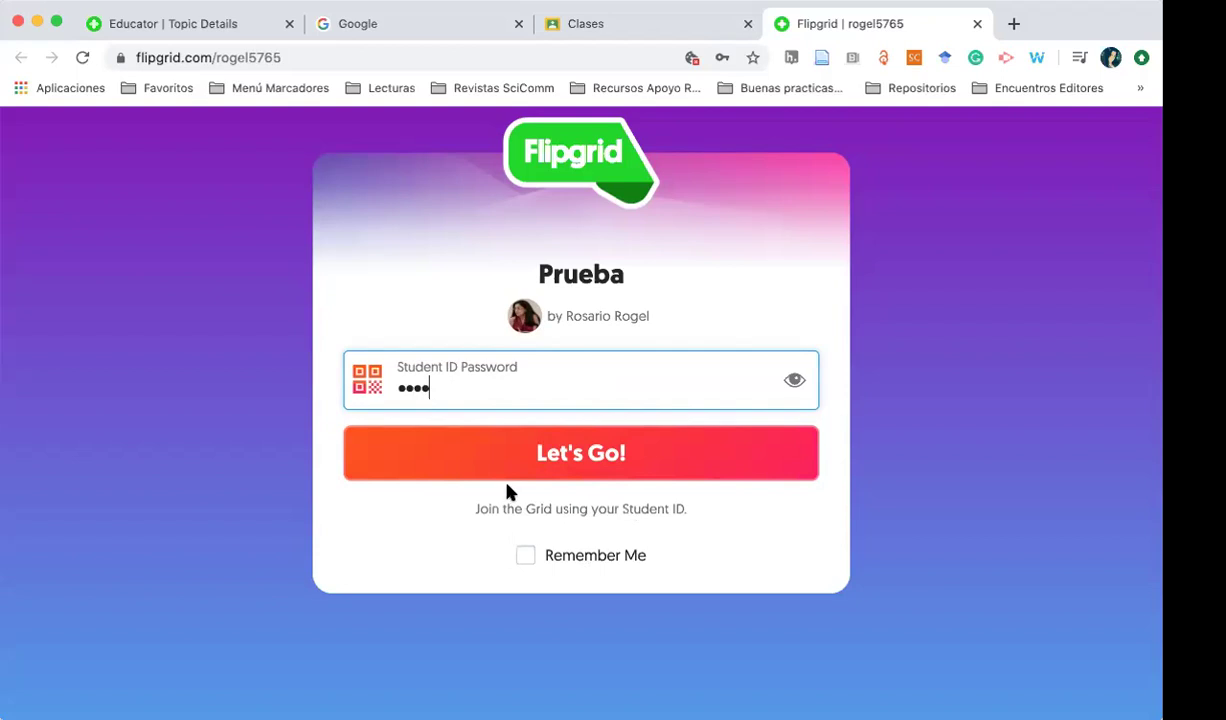
{"action": "left_click", "coordinate": [572, 458]}
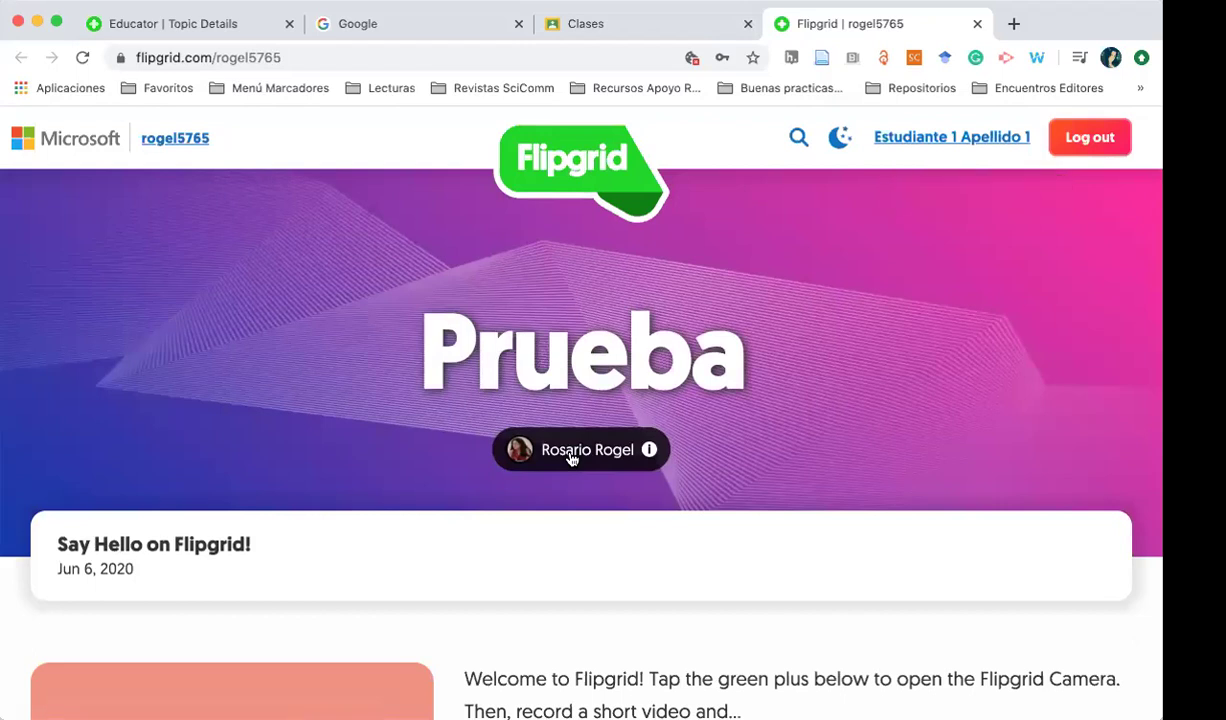
{"action": "left_click", "coordinate": [428, 28]}
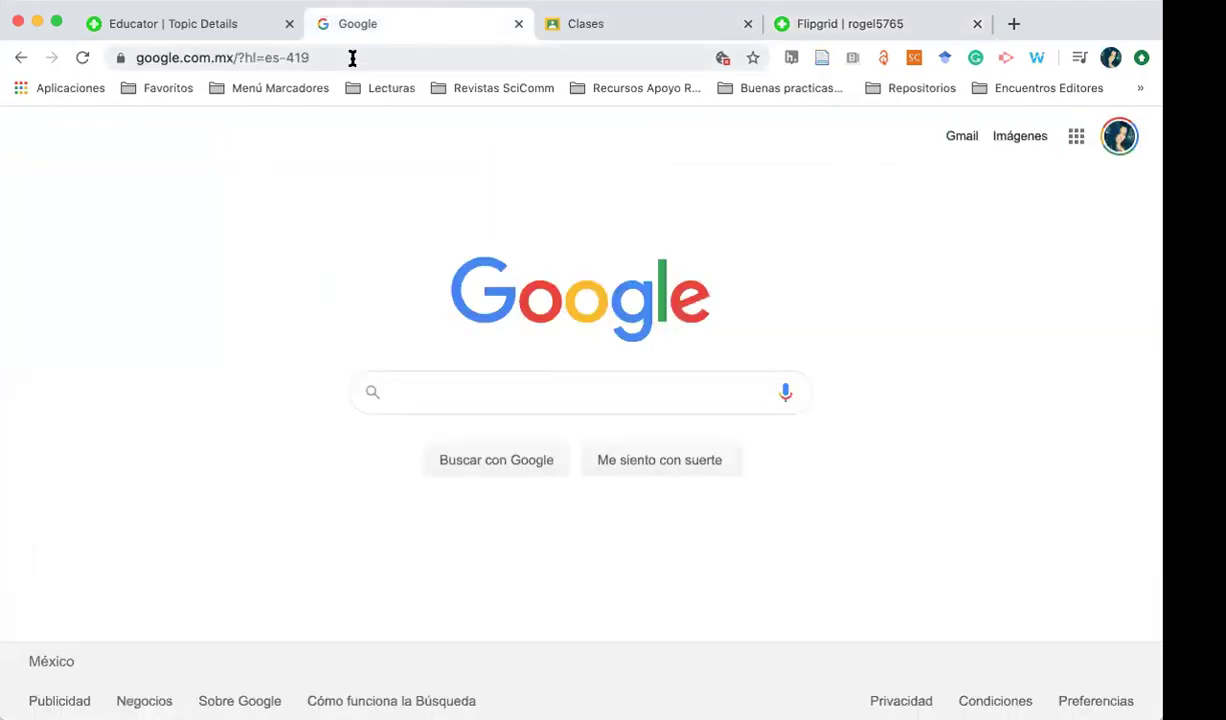
Back on the educator tab, open My Activity and then My Grids
{"action": "left_click", "coordinate": [163, 26]}
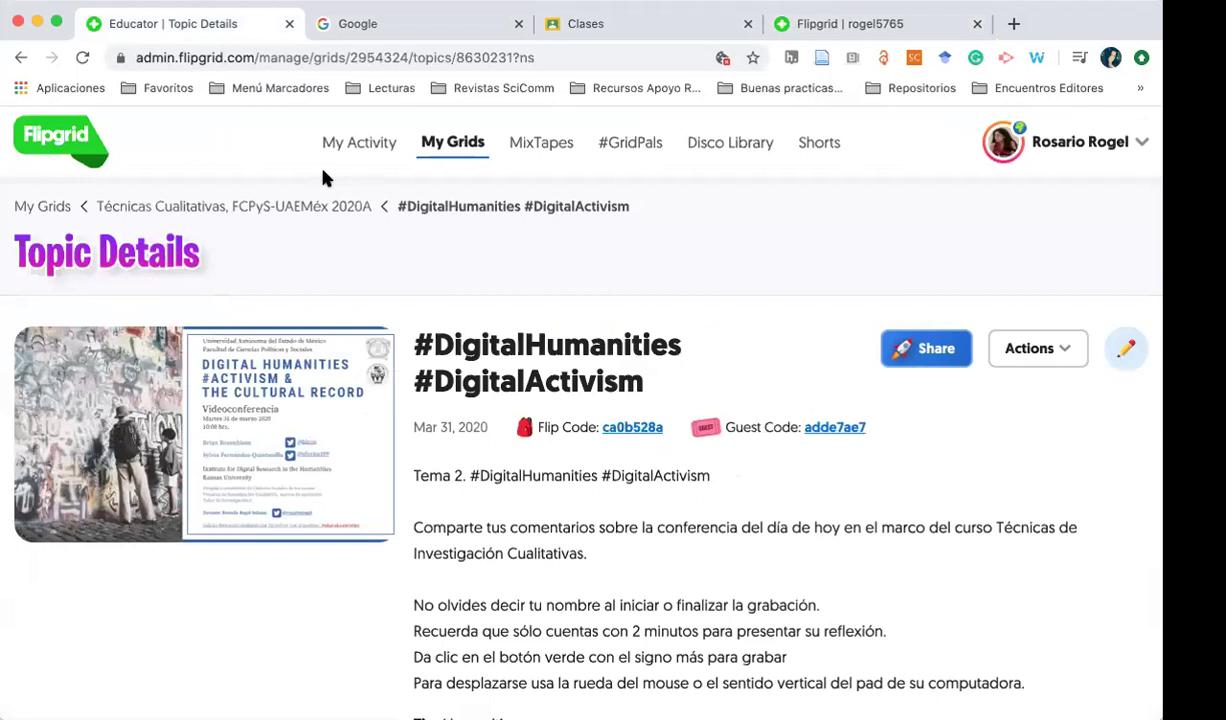
{"action": "left_click", "coordinate": [370, 153]}
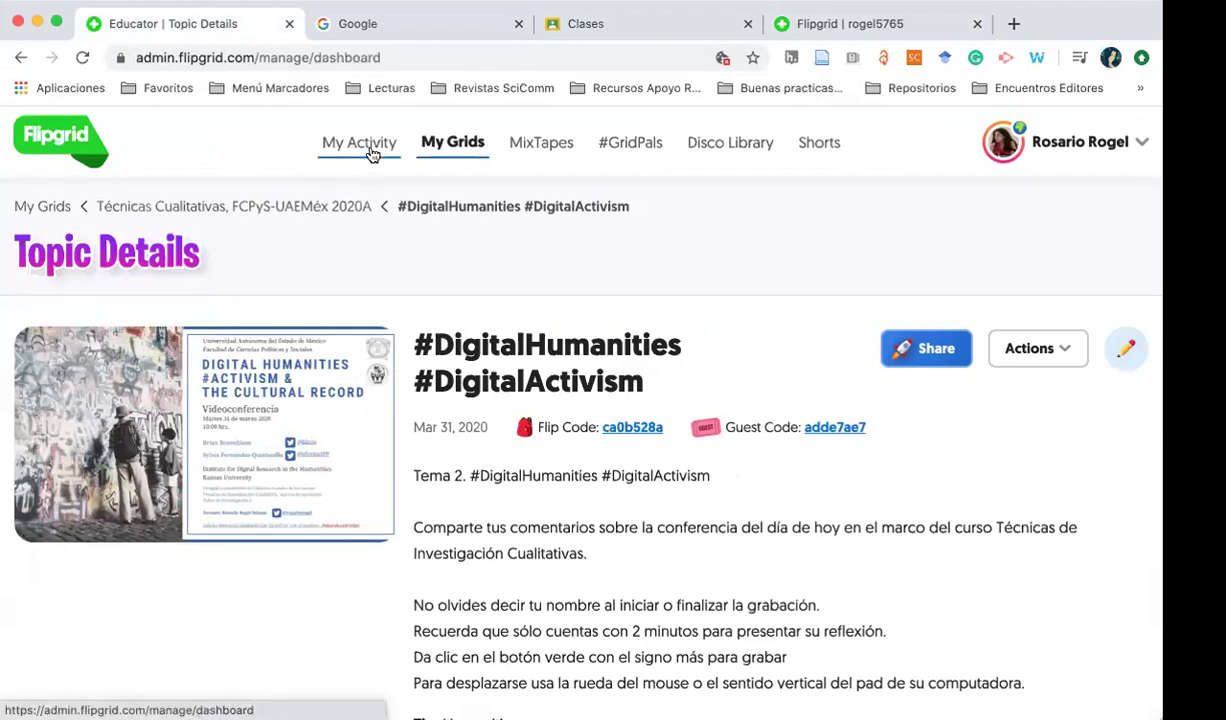
{"action": "scroll", "coordinate": [210, 505], "scroll_direction": "down", "scroll_amount": 5}
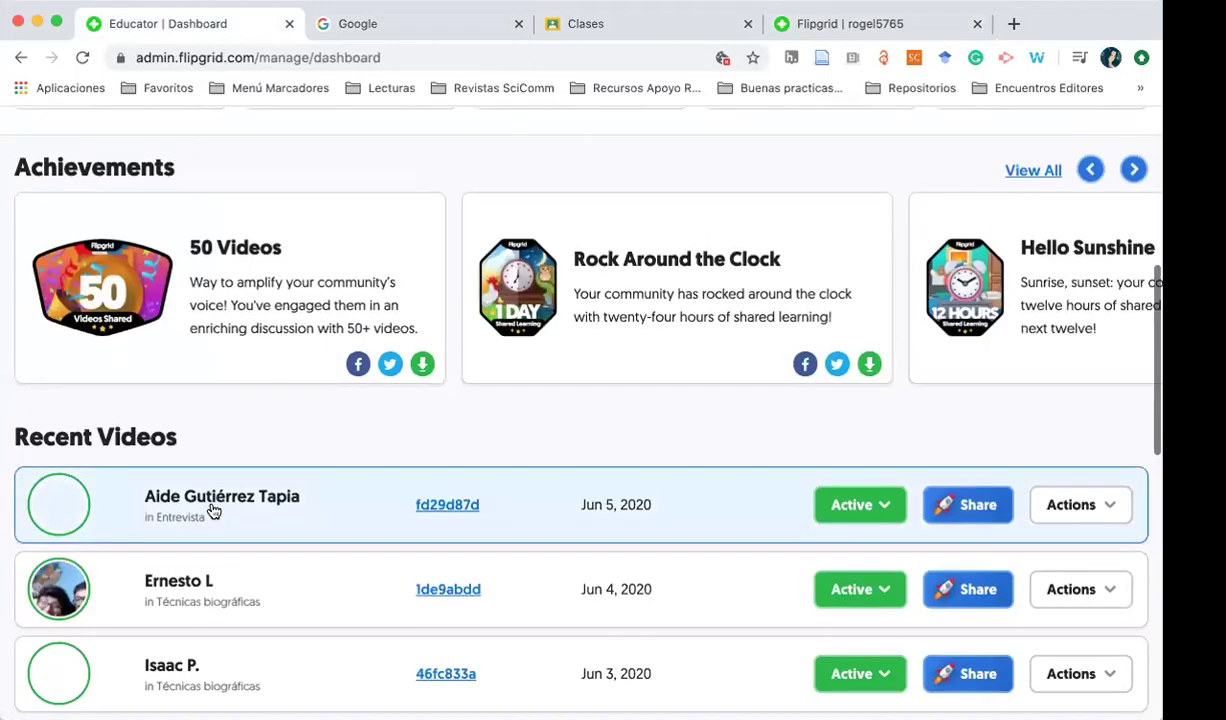
{"action": "scroll", "coordinate": [213, 511], "scroll_direction": "up", "scroll_amount": 5}
{"action": "left_click", "coordinate": [468, 150]}
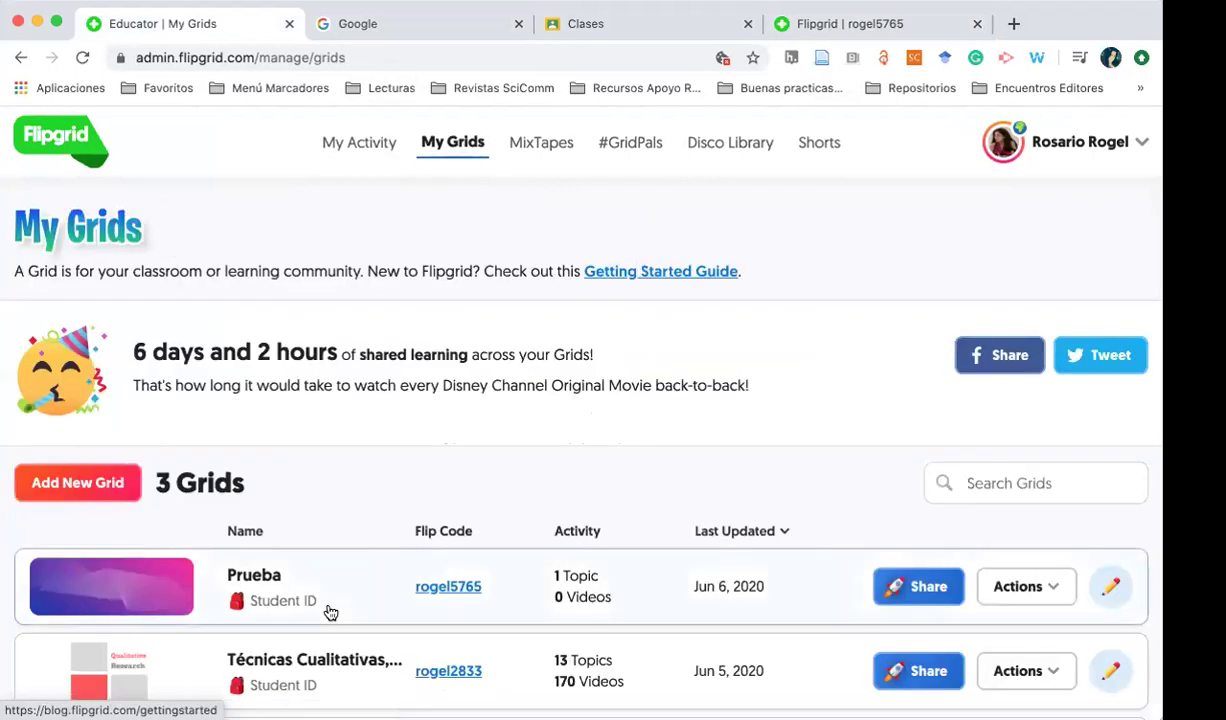
{"action": "scroll", "coordinate": [331, 612], "scroll_direction": "down", "scroll_amount": 3}
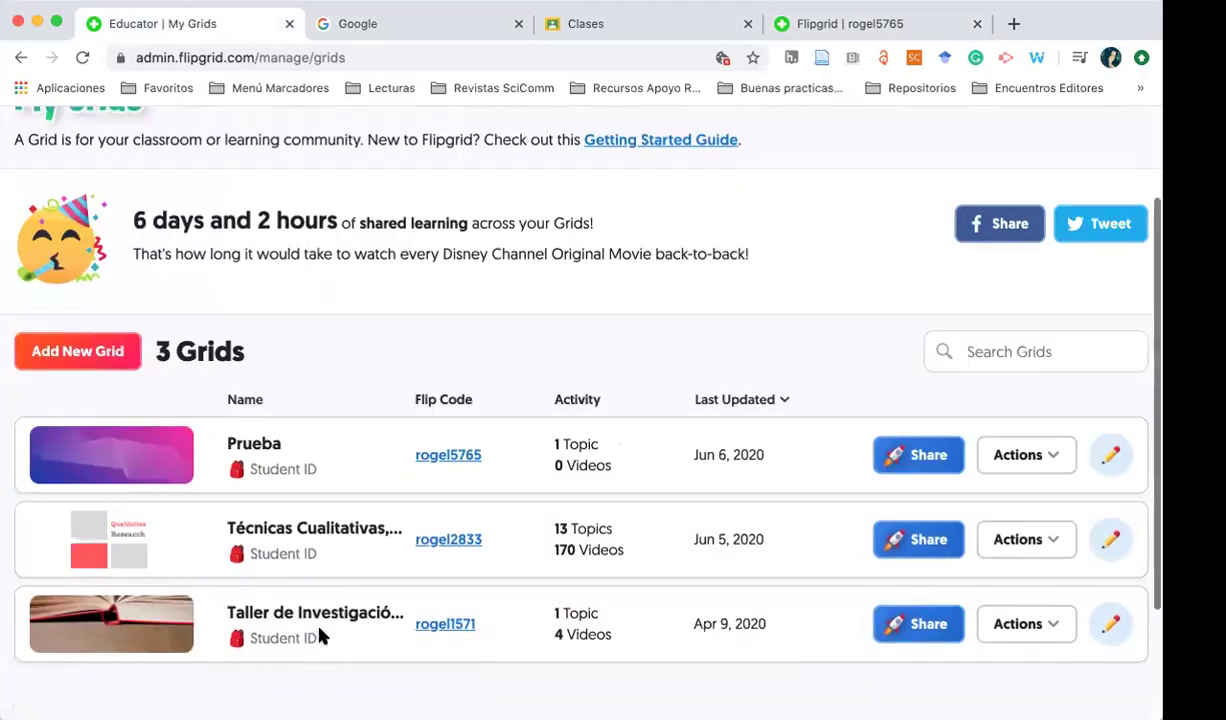
Confirm the Prueba student page's Say Hello topic has 0 responses, then switch to Google
{"action": "left_click", "coordinate": [840, 30]}
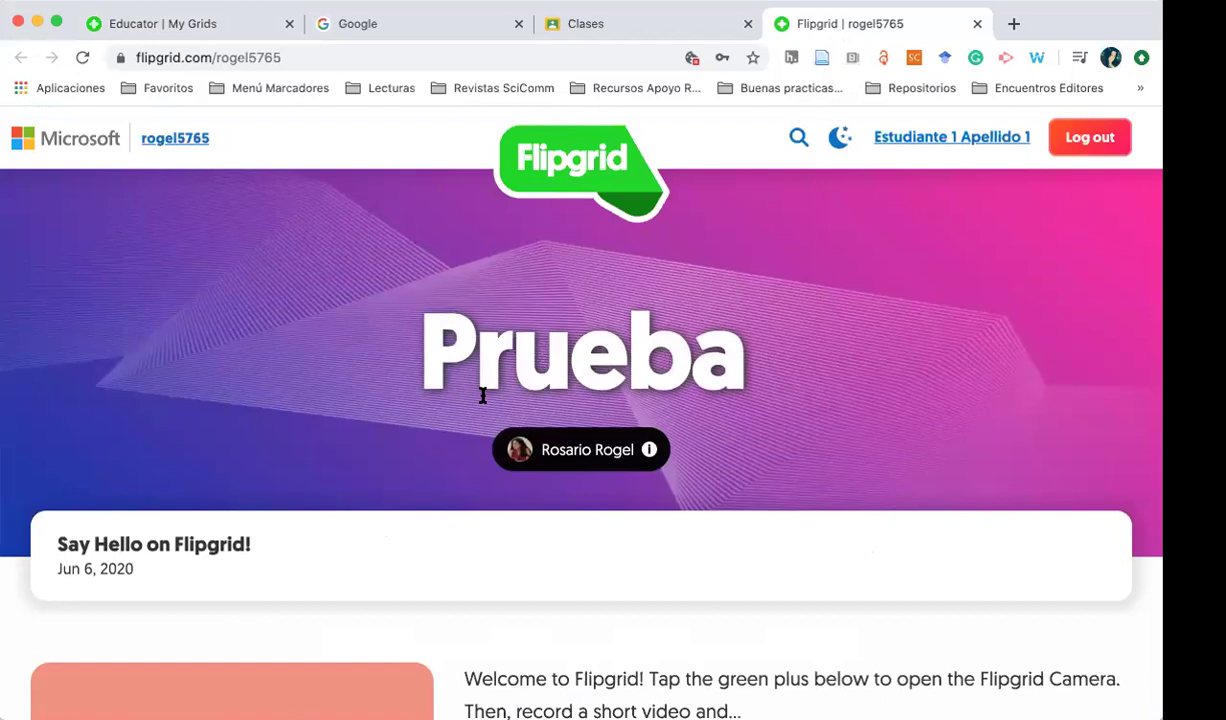
{"action": "scroll", "coordinate": [317, 520], "scroll_direction": "down", "scroll_amount": 3}
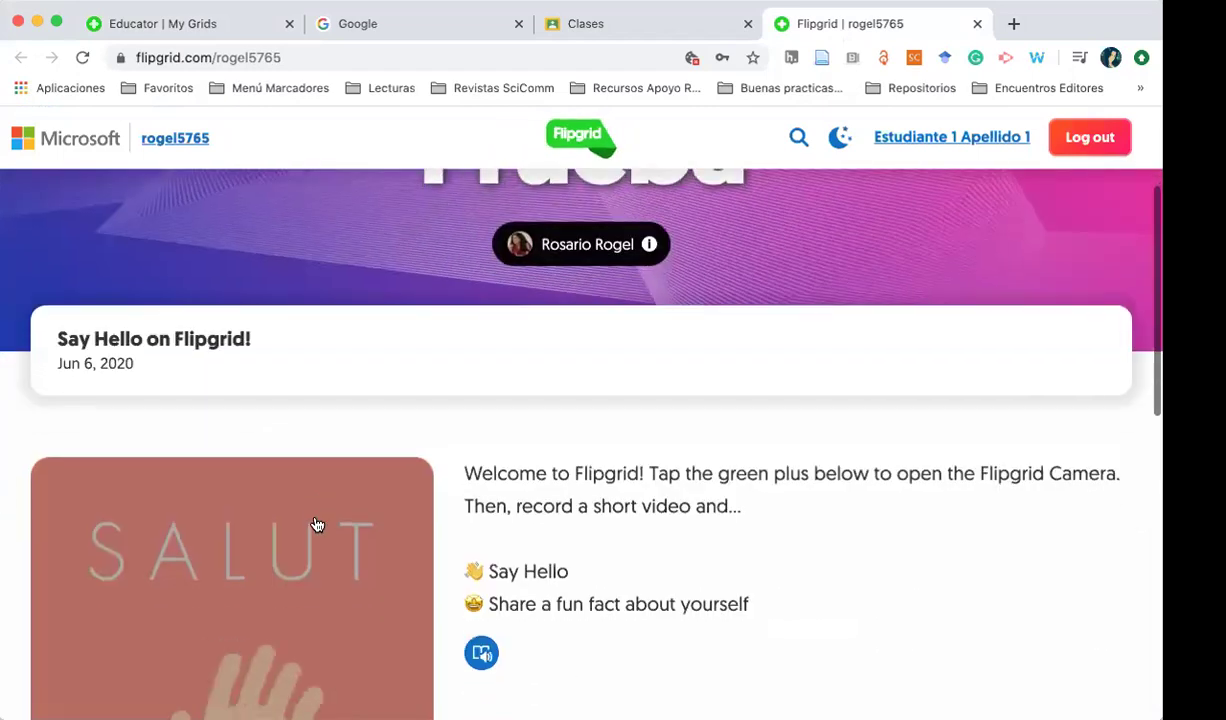
{"action": "scroll", "coordinate": [363, 578], "scroll_direction": "down", "scroll_amount": 2}
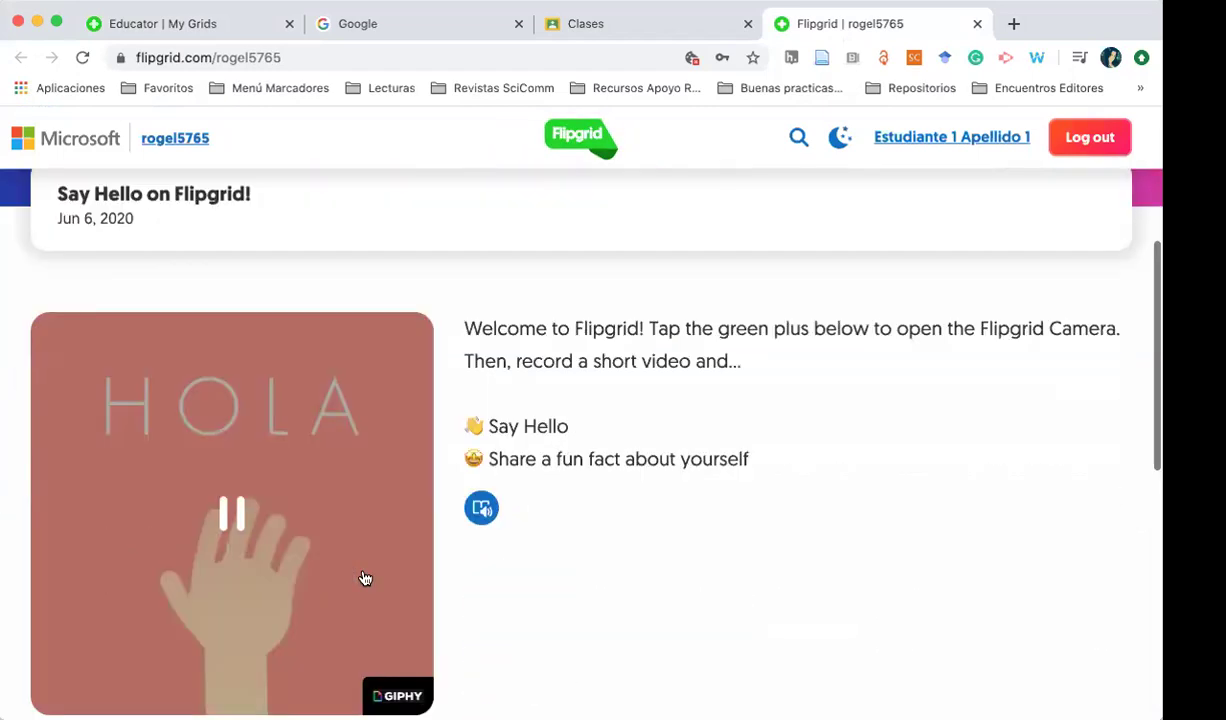
{"action": "scroll", "coordinate": [365, 578], "scroll_direction": "down", "scroll_amount": 6}
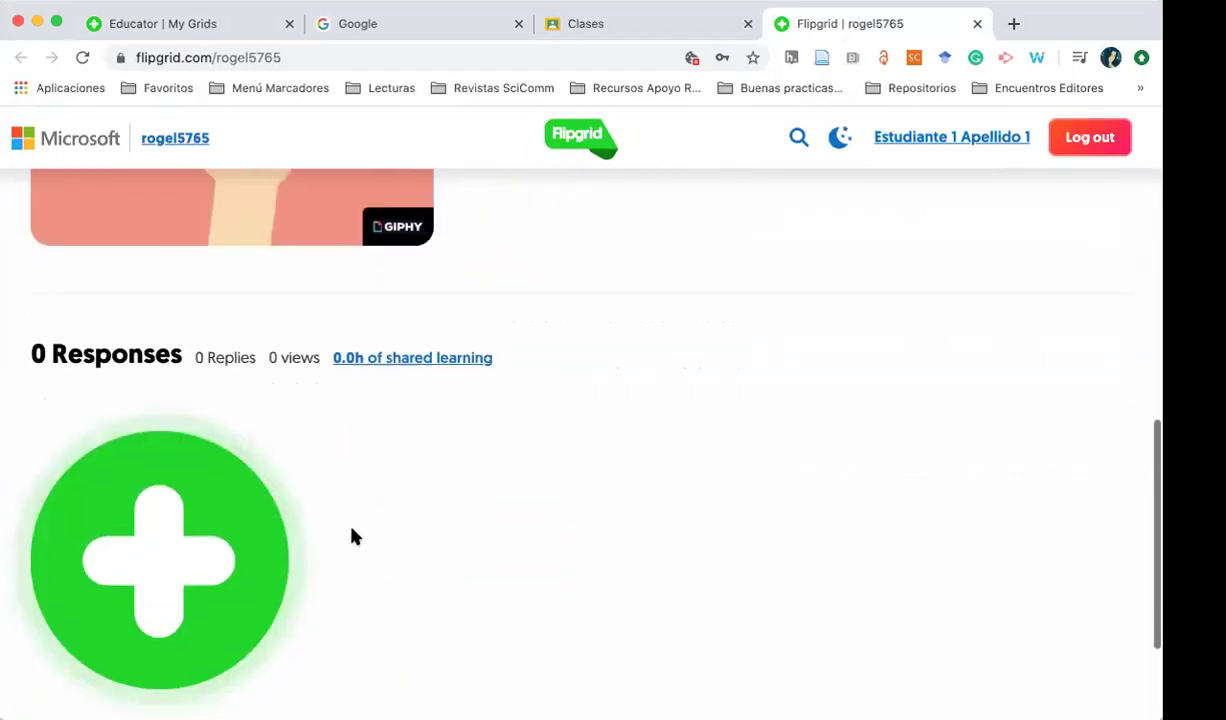
{"action": "scroll", "coordinate": [345, 558], "scroll_direction": "up", "scroll_amount": 2}
{"action": "left_click", "coordinate": [419, 25]}
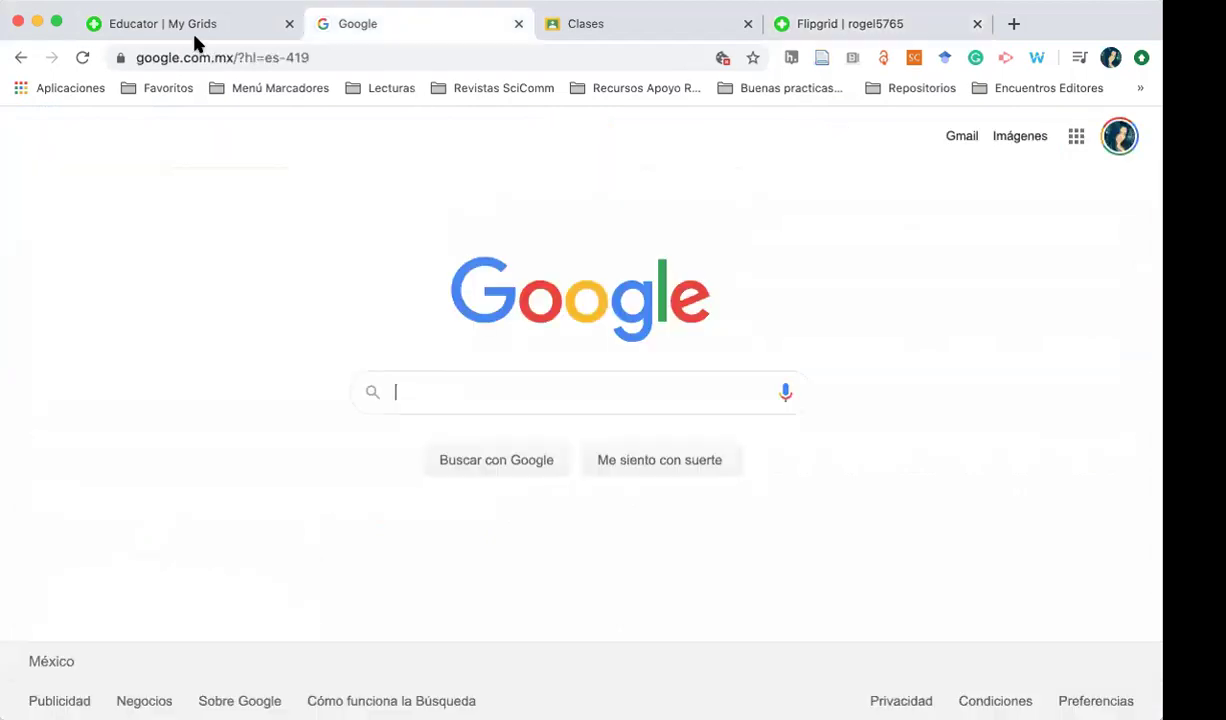
Start a new topic in the Prueba grid titled 'Tema 1. Democracia'
{"action": "left_click", "coordinate": [178, 30]}
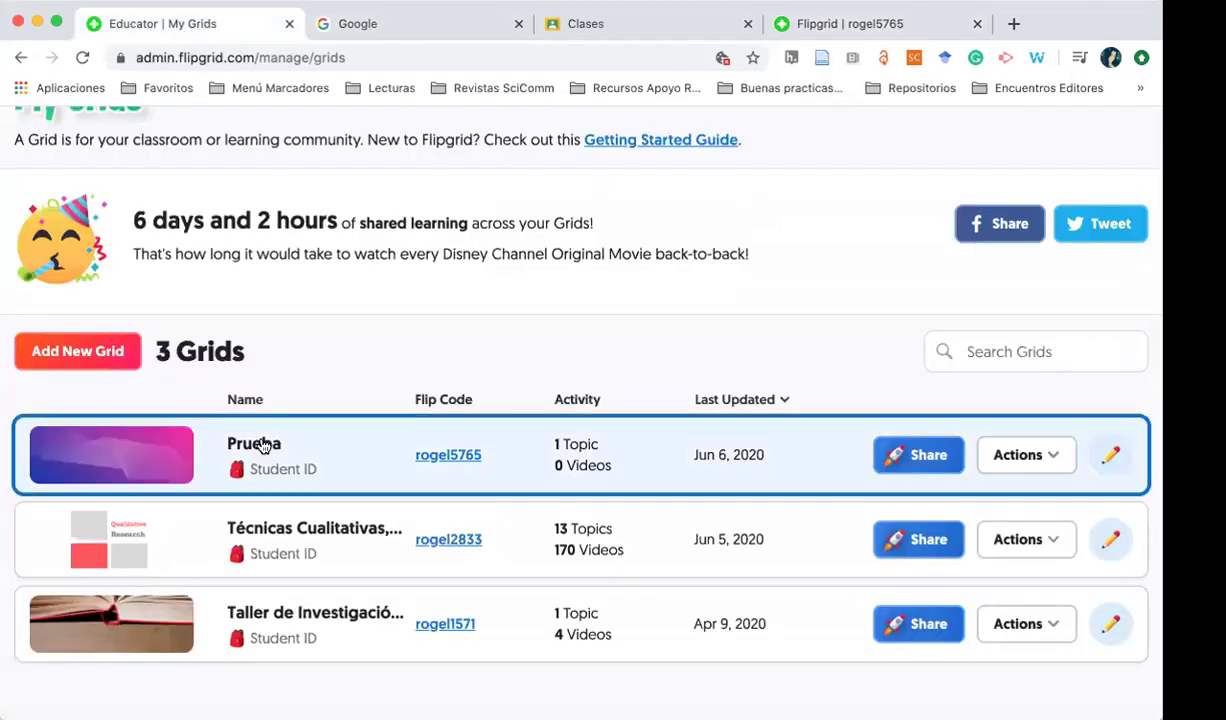
{"action": "left_click", "coordinate": [263, 446]}
{"action": "scroll", "coordinate": [284, 530], "scroll_direction": "down", "scroll_amount": 1}
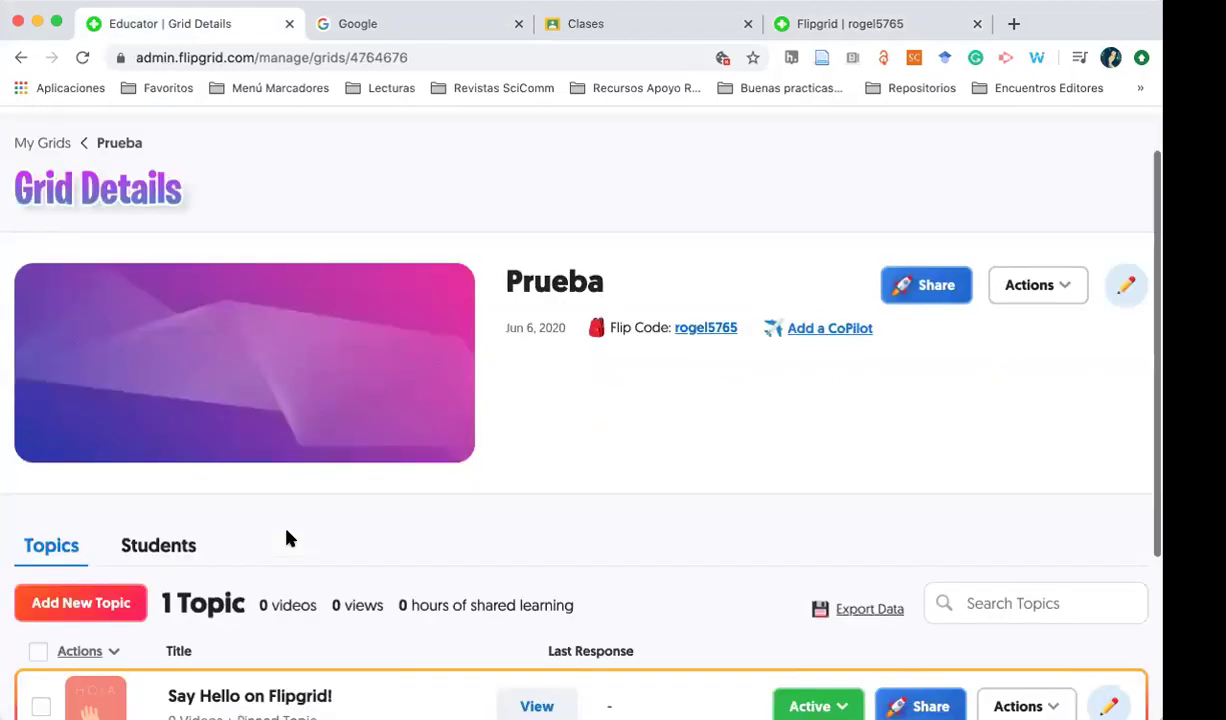
{"action": "scroll", "coordinate": [286, 531], "scroll_direction": "down", "scroll_amount": 4}
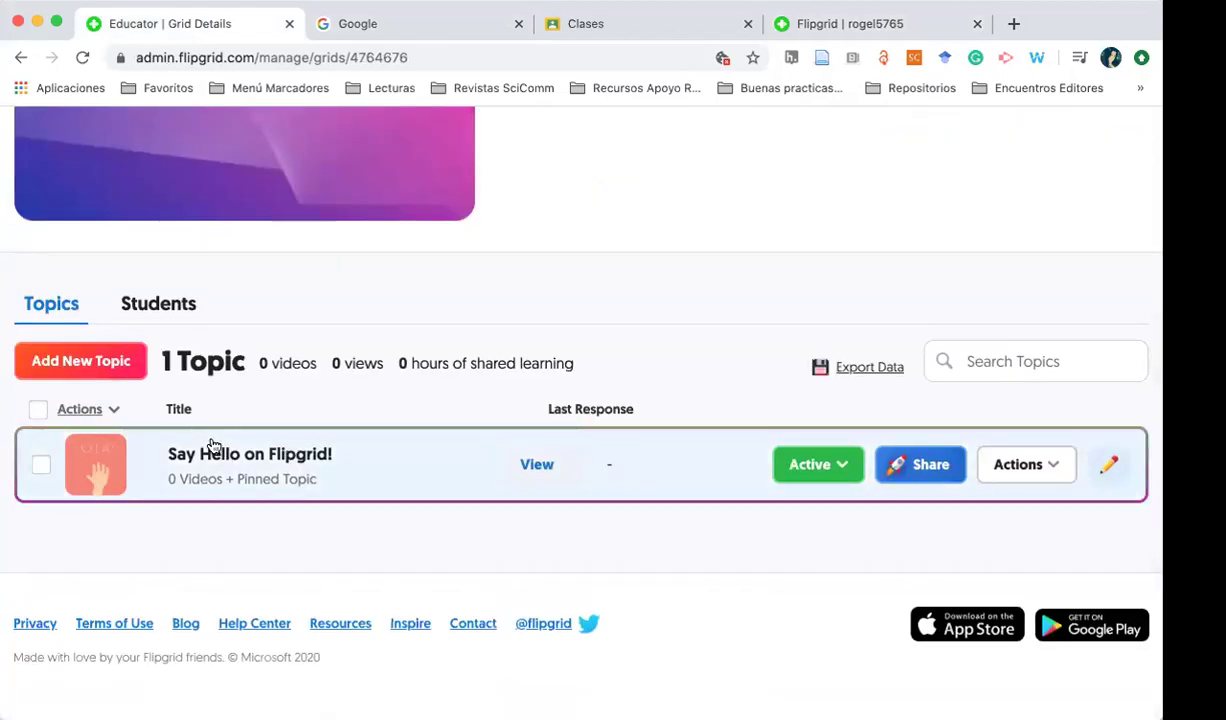
{"action": "left_click", "coordinate": [117, 359]}
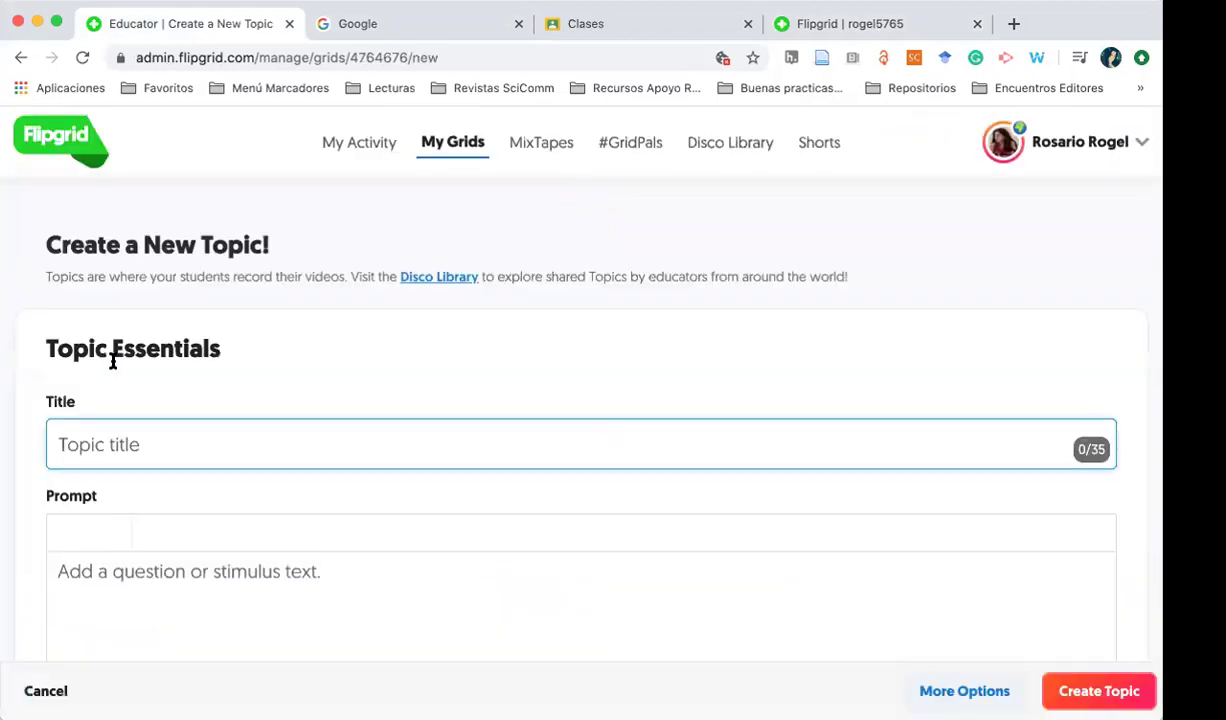
{"action": "type", "text": "Tema 1. Democracia"}
Write the prompt 'Explica las caracteristicas de la democracia, a parir de las lecturas realizadas'
{"action": "left_click", "coordinate": [105, 588]}
{"action": "scroll", "coordinate": [105, 590], "scroll_direction": "down", "scroll_amount": 3}
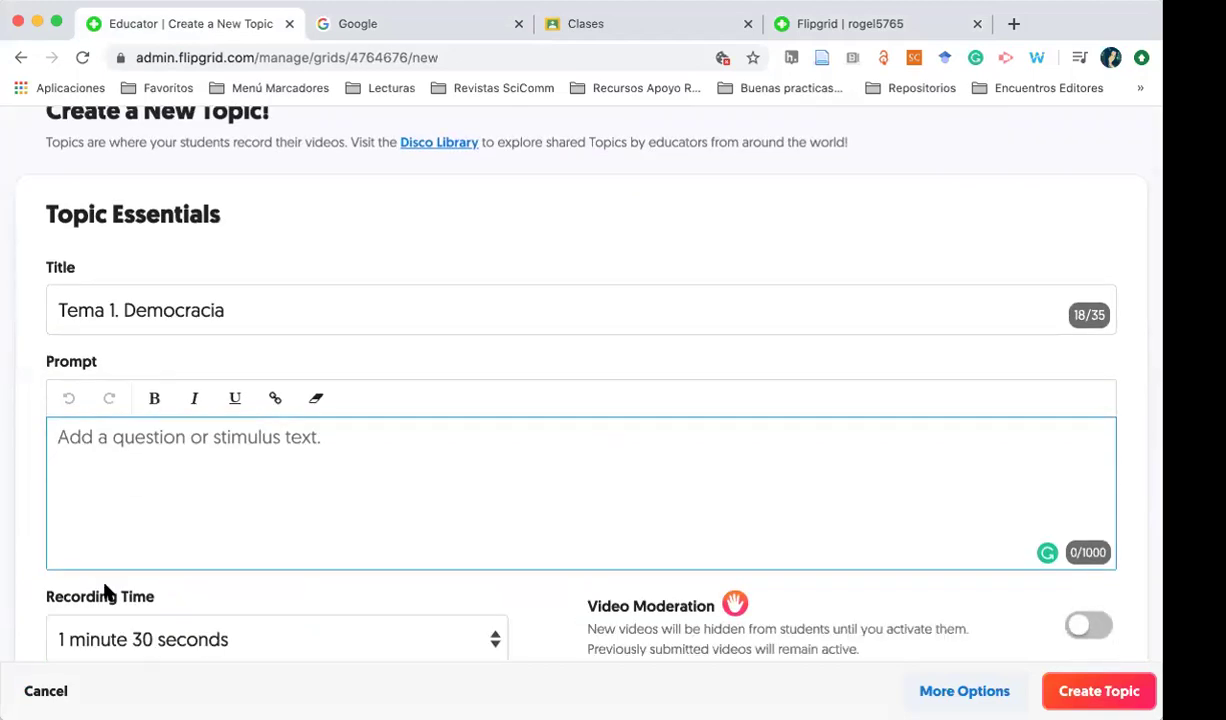
{"action": "type", "text": "Exoplica l"}
{"action": "key", "text": "BackSpace"}
{"action": "key", "text": "BackSpace"}
{"action": "key", "text": "BackSpace"}
{"action": "key", "text": "BackSpace"}
{"action": "key", "text": "BackSpace"}
{"action": "key", "text": "BackSpace"}
{"action": "key", "text": "BackSpace"}
{"action": "key", "text": "BackSpace"}
{"action": "type", "text": "plica las "}
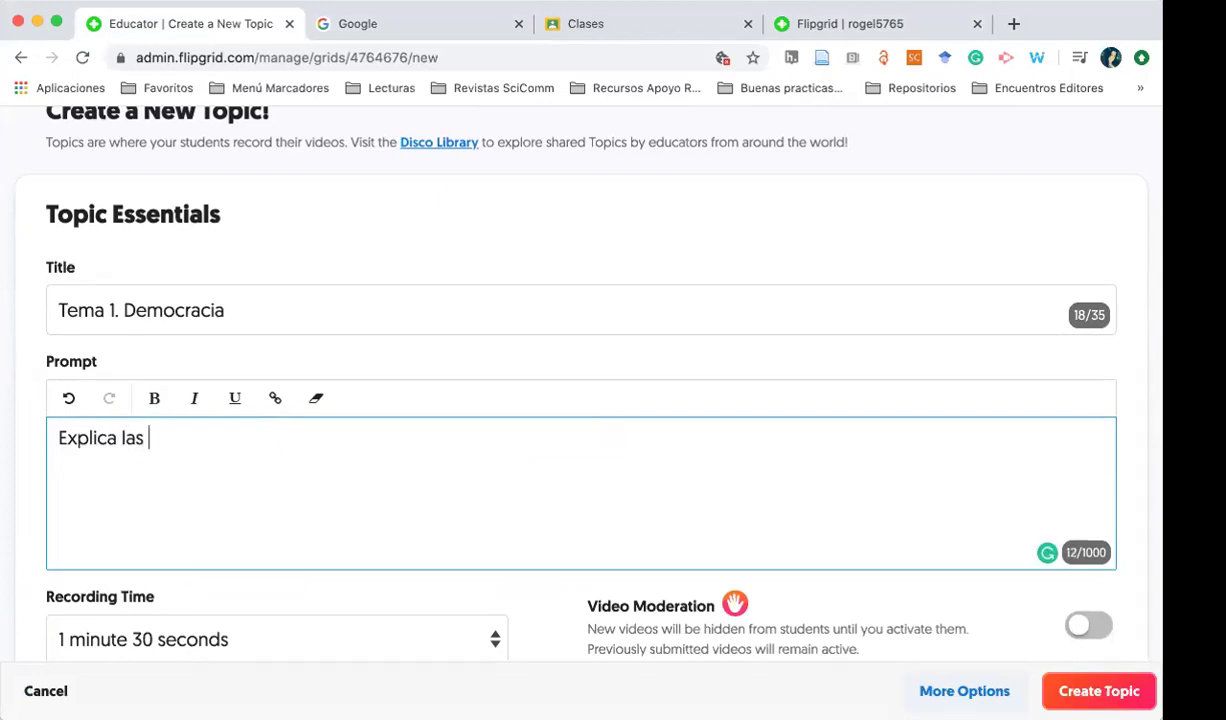
{"action": "type", "text": "caracteri"}
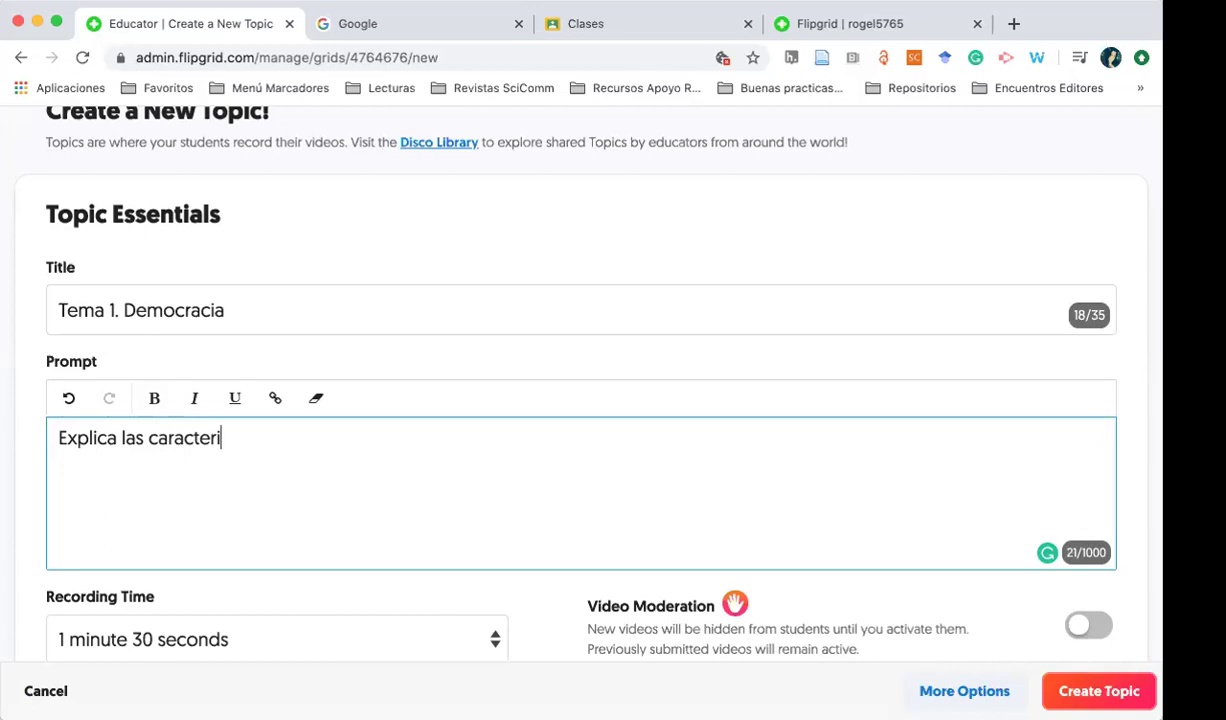
{"action": "type", "text": "sticas de"}
{"action": "type", "text": " la democra"}
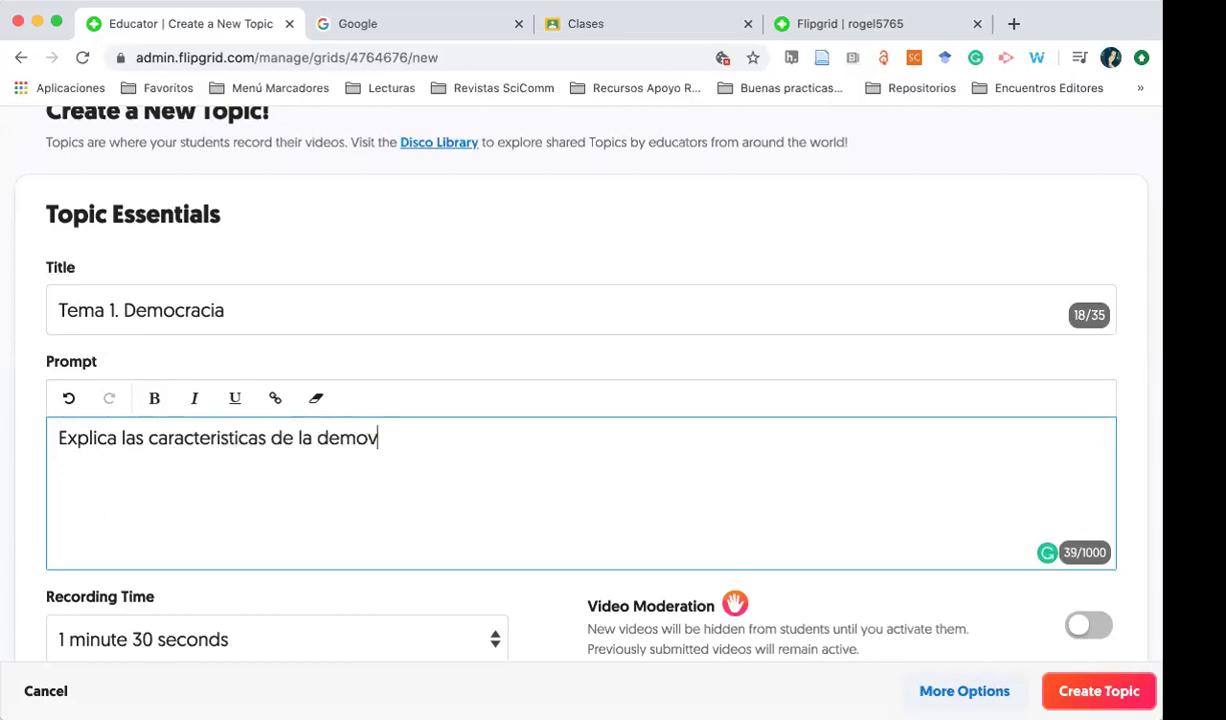
{"action": "type", "text": "cia, a pa"}
{"action": "type", "text": "rir de las lecturas realizadas"}
Correct 'parir' to 'partir', end the sentence, and add the line 'No olvide sdecir tu nombre'
{"action": "left_click", "coordinate": [218, 437]}
{"action": "key", "text": "alt+Right"}
{"action": "key", "text": "alt+Right"}
{"action": "key", "text": "alt+Right"}
{"action": "key", "text": "alt+Right"}
{"action": "key", "text": "alt+Right"}
{"action": "key", "text": "alt+Right"}
{"action": "key", "text": "Left"}
{"action": "key", "text": "Left"}
{"action": "type", "text": "t"}
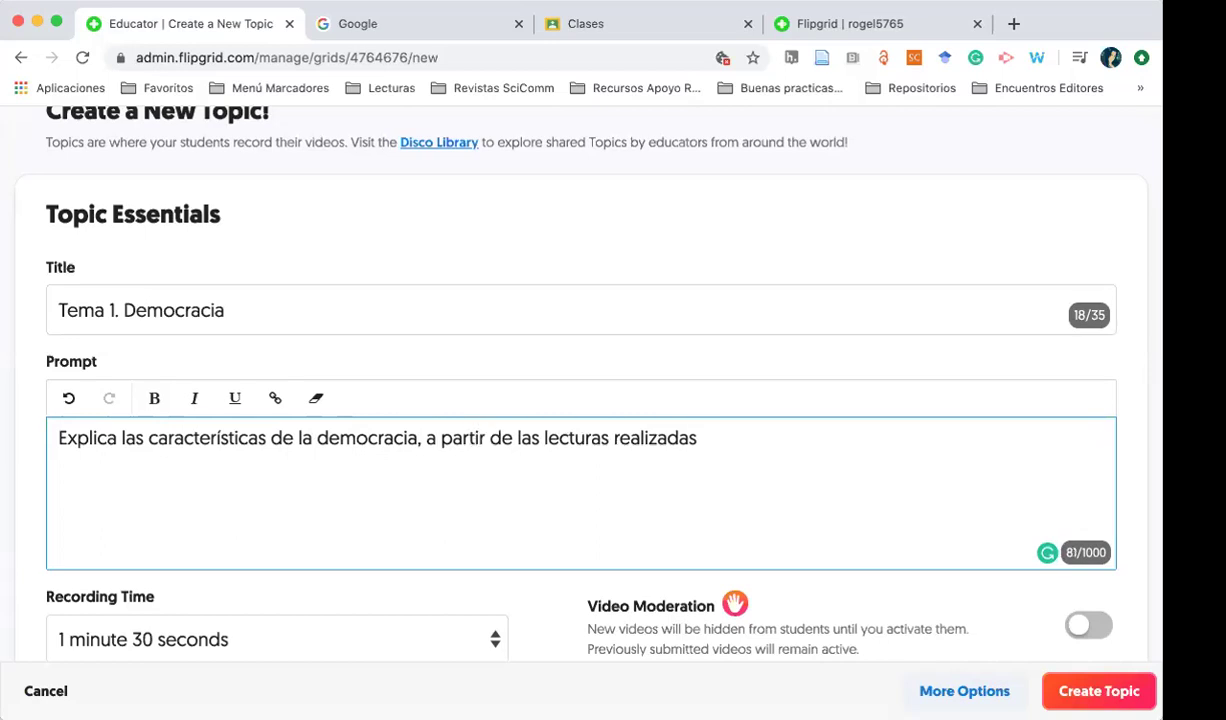
{"action": "key", "text": "alt+Right"}
{"action": "key", "text": "alt+Right"}
{"action": "key", "text": "alt+Right"}
{"action": "type", "text": "."}
{"action": "key", "text": "Return"}
{"action": "type", "text": "p"}
{"action": "key", "text": "BackSpace"}
{"action": "key", "text": "BackSpace"}
{"action": "type", "text": "No olvide sdecir tu nombre"}
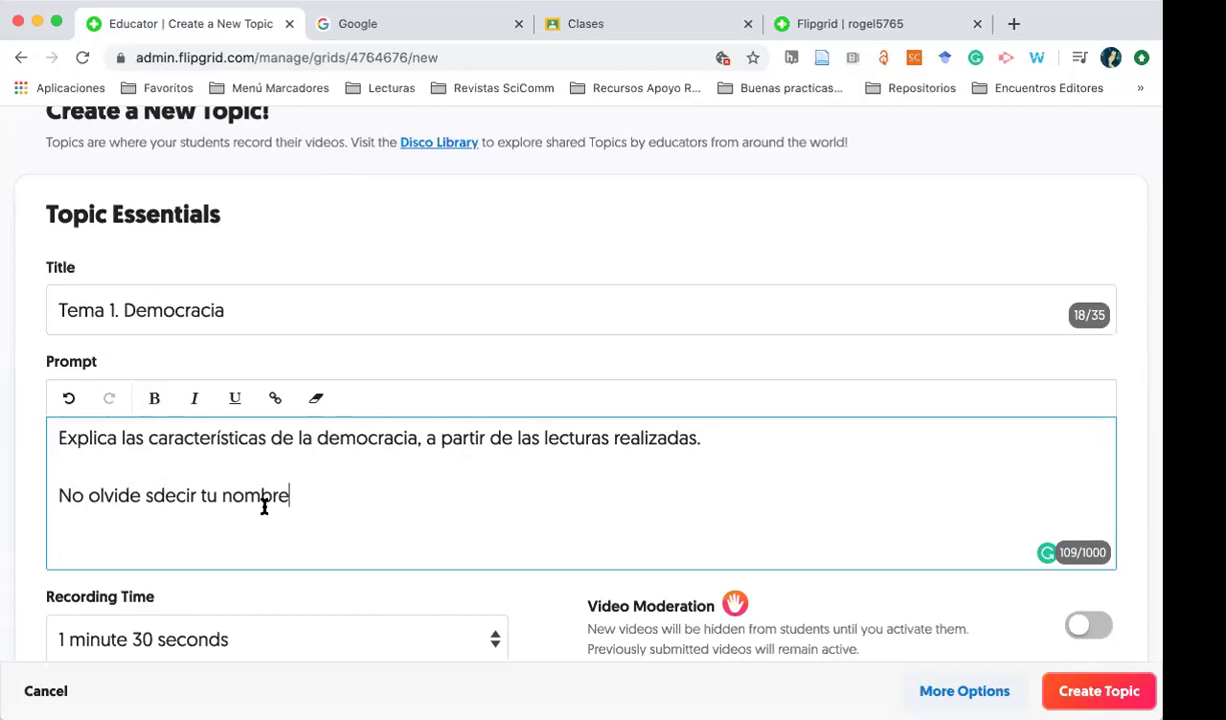
Keep the recording time at 1 minute 30 seconds and leave video moderation off
{"action": "scroll", "coordinate": [263, 510], "scroll_direction": "down", "scroll_amount": 3}
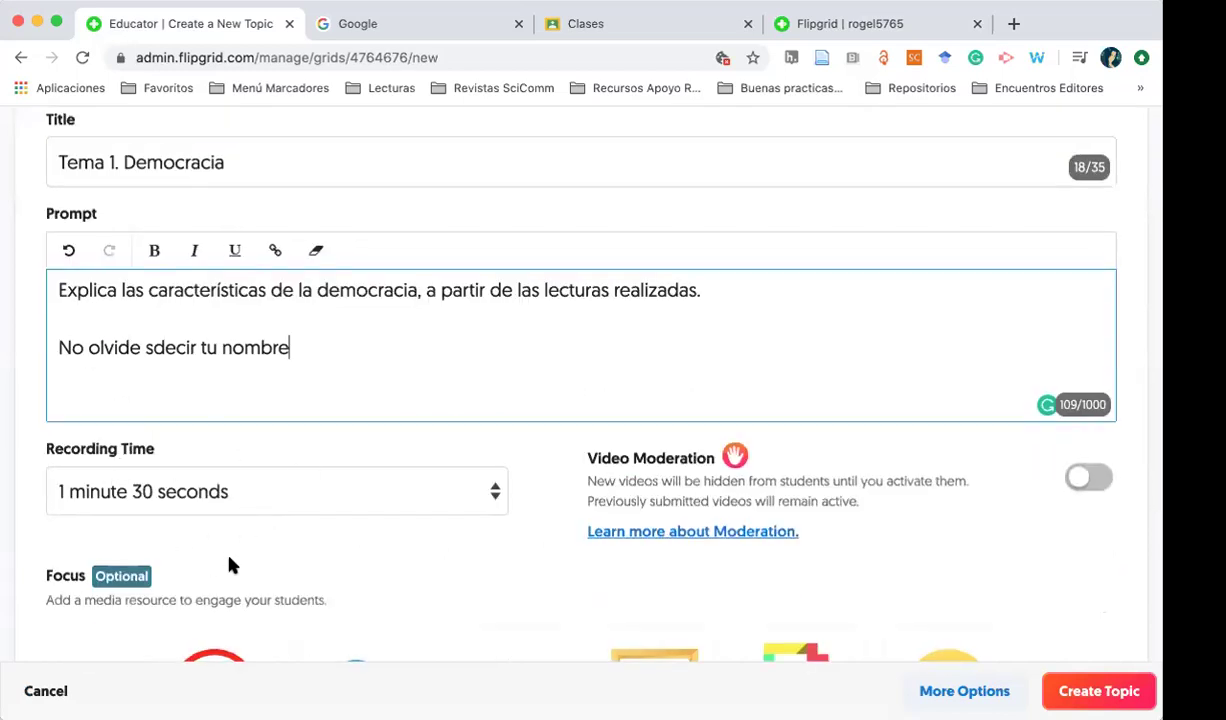
{"action": "scroll", "coordinate": [495, 375], "scroll_direction": "down", "scroll_amount": 2}
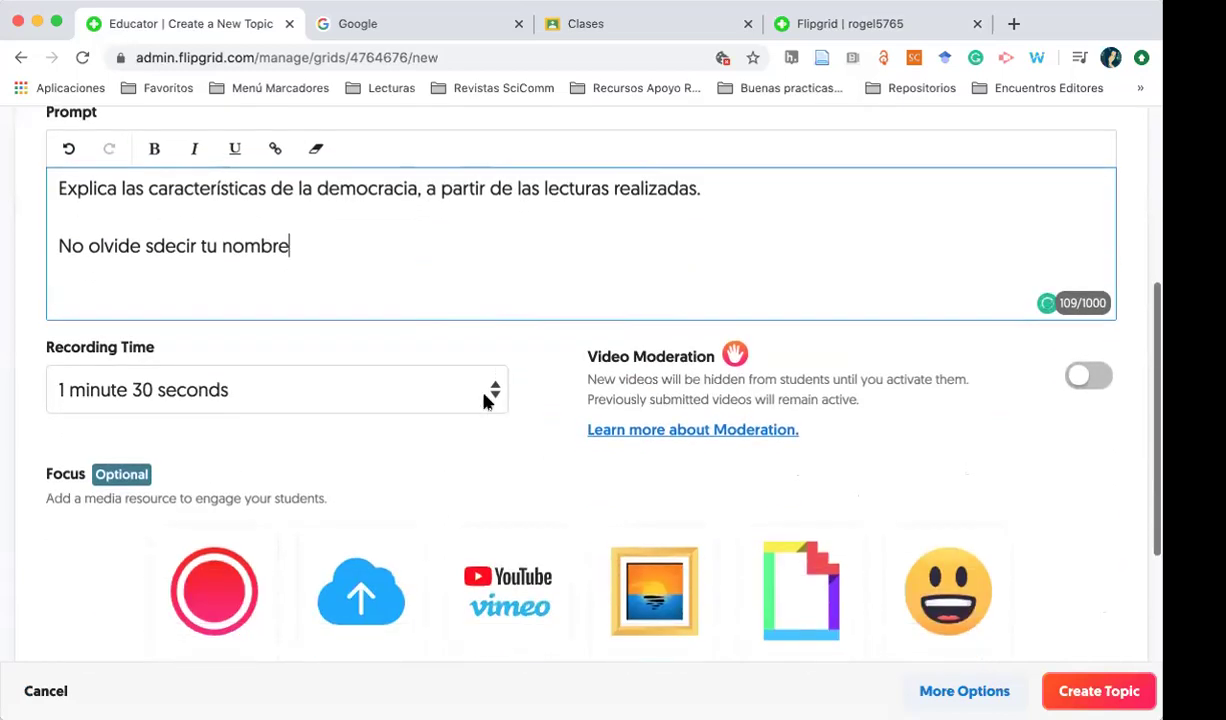
{"action": "left_click", "coordinate": [490, 393]}
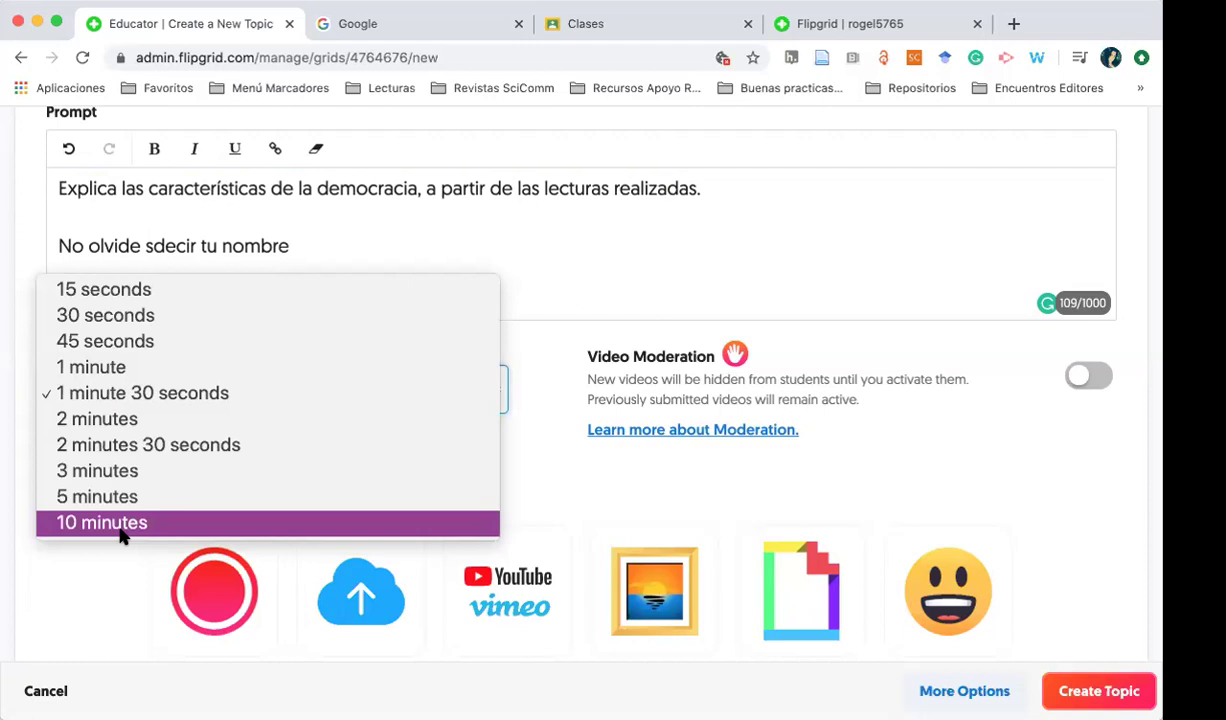
{"action": "left_click", "coordinate": [110, 392]}
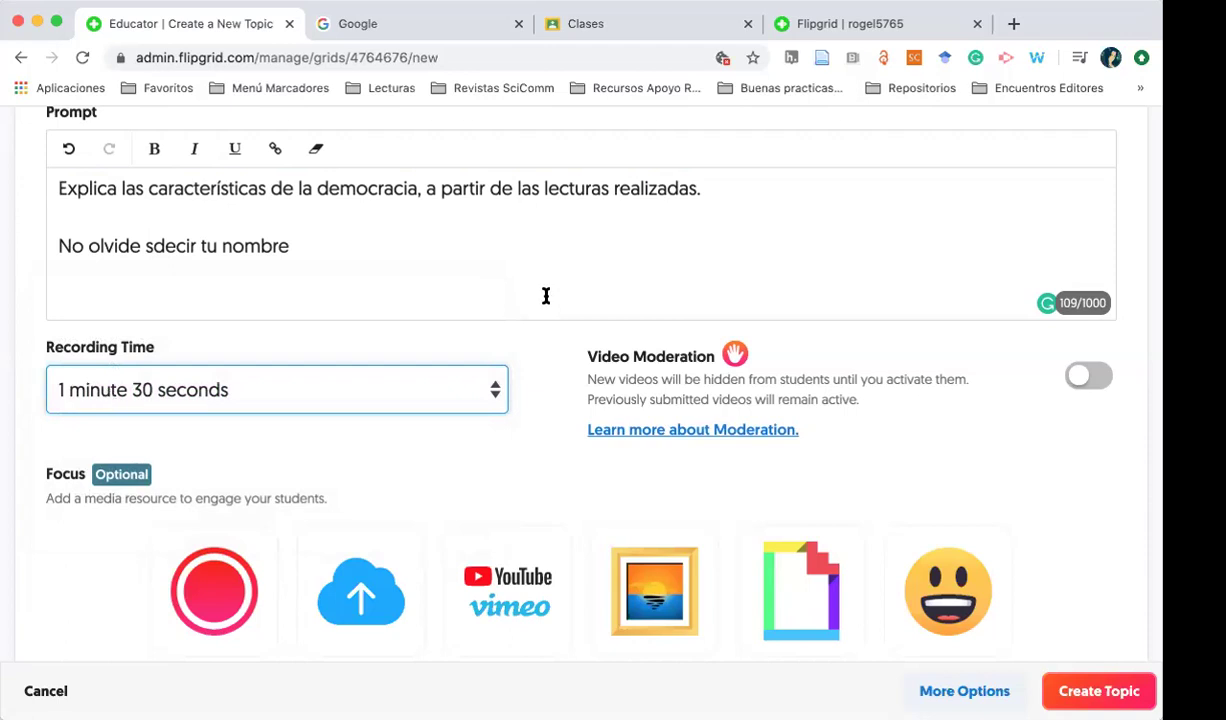
{"action": "left_click", "coordinate": [1086, 376]}
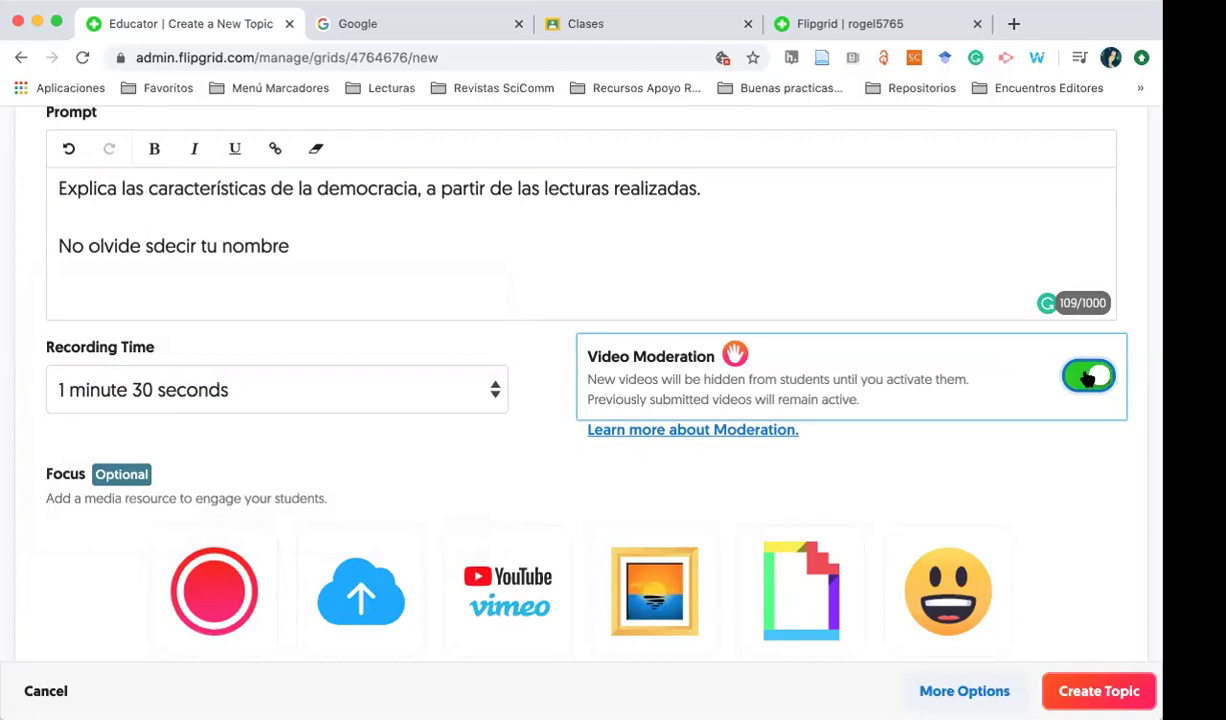
{"action": "left_click", "coordinate": [1087, 377]}
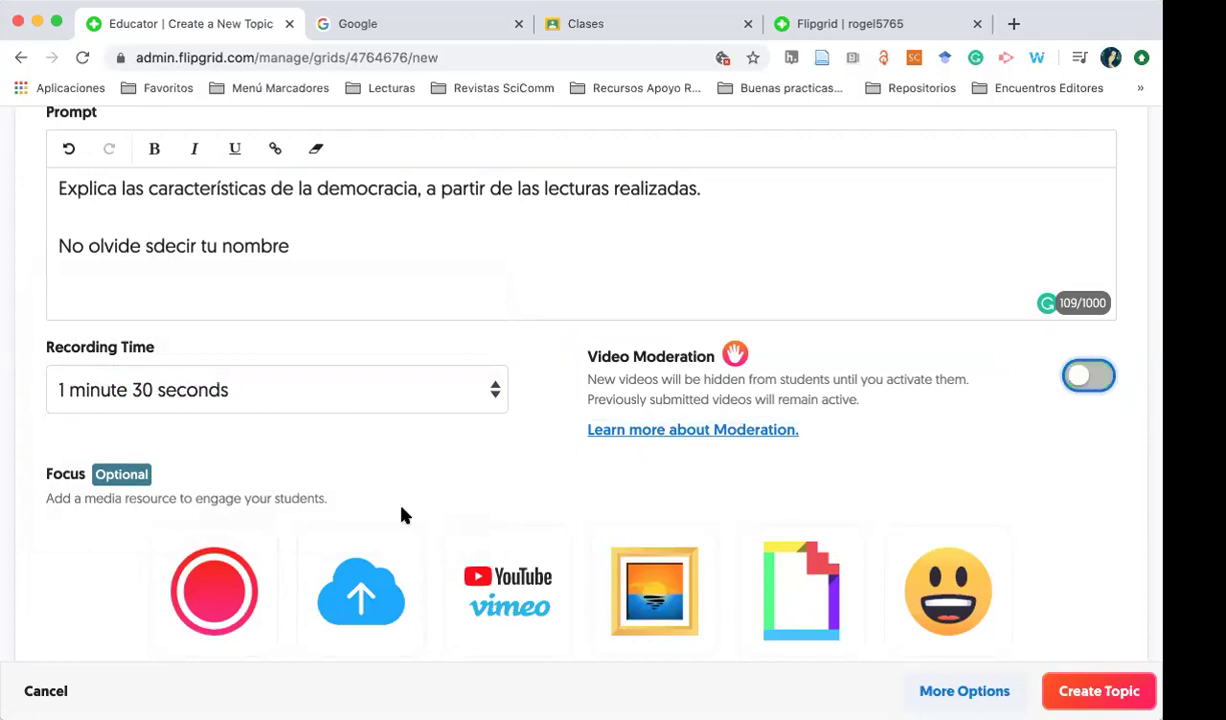
Open the Upload an Image dialog from the Focus section
{"action": "scroll", "coordinate": [385, 485], "scroll_direction": "down", "scroll_amount": 3}
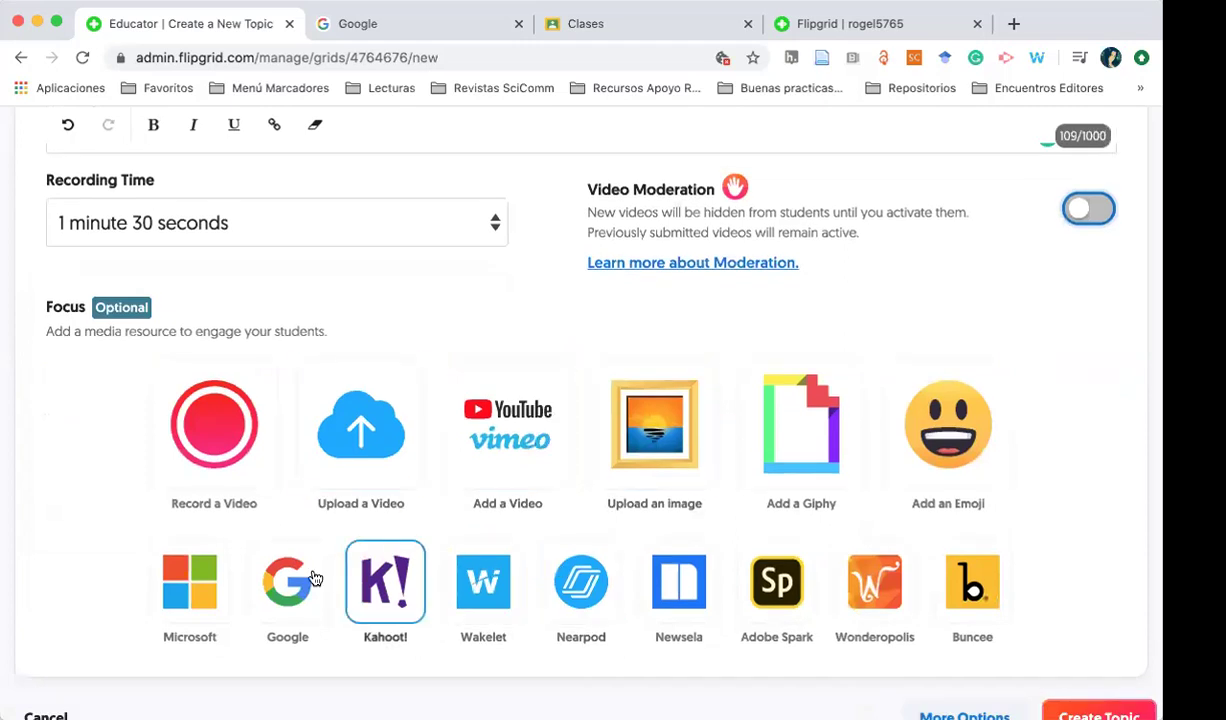
{"action": "scroll", "coordinate": [438, 466], "scroll_direction": "down", "scroll_amount": 2}
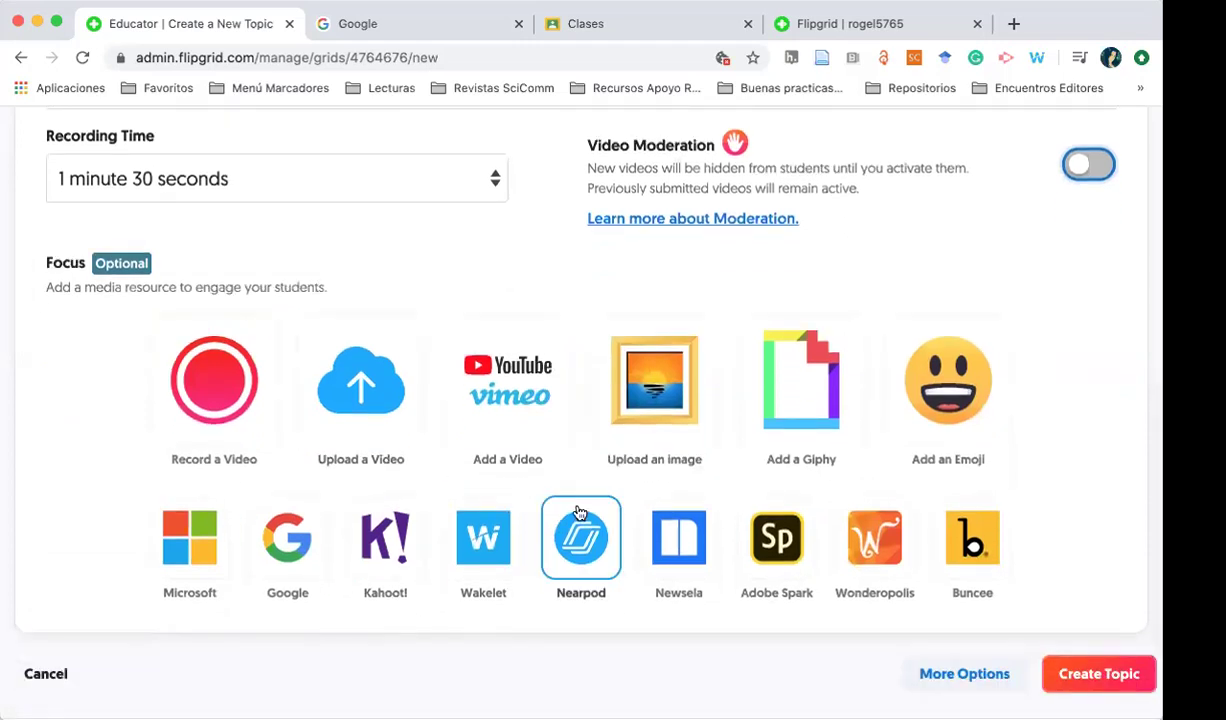
{"action": "left_click", "coordinate": [676, 407]}
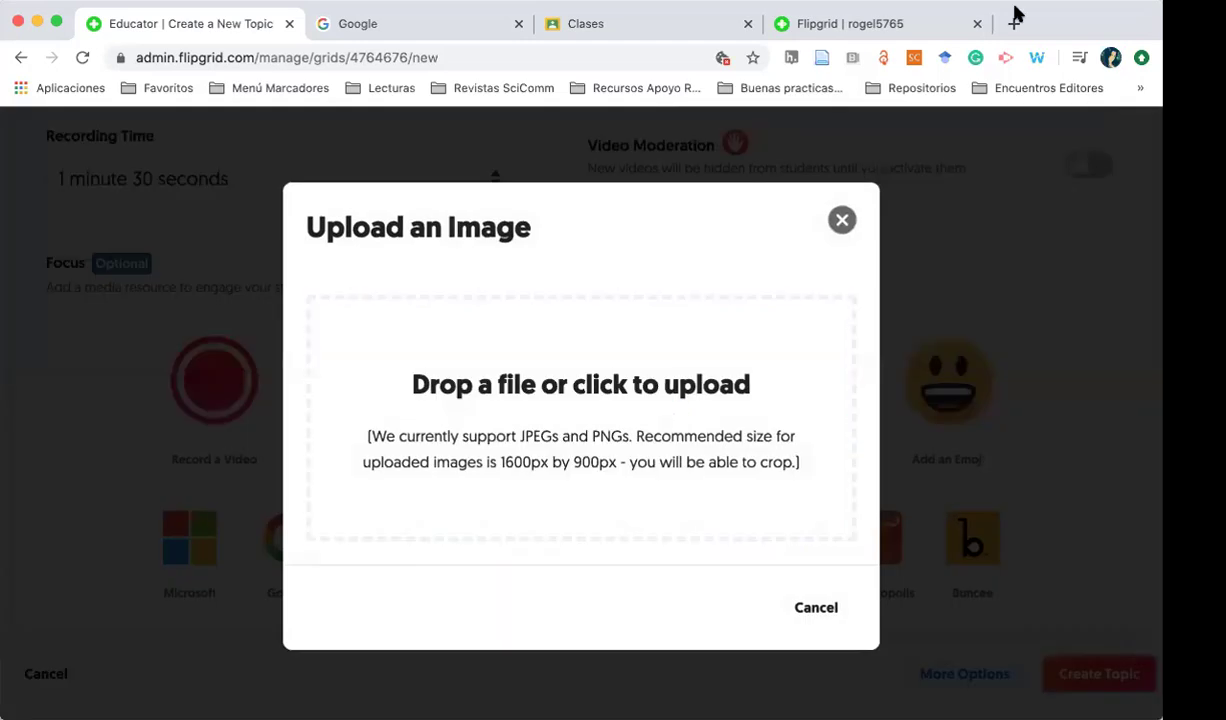
Search Google Images for 'democracia'
{"action": "left_click", "coordinate": [407, 20]}
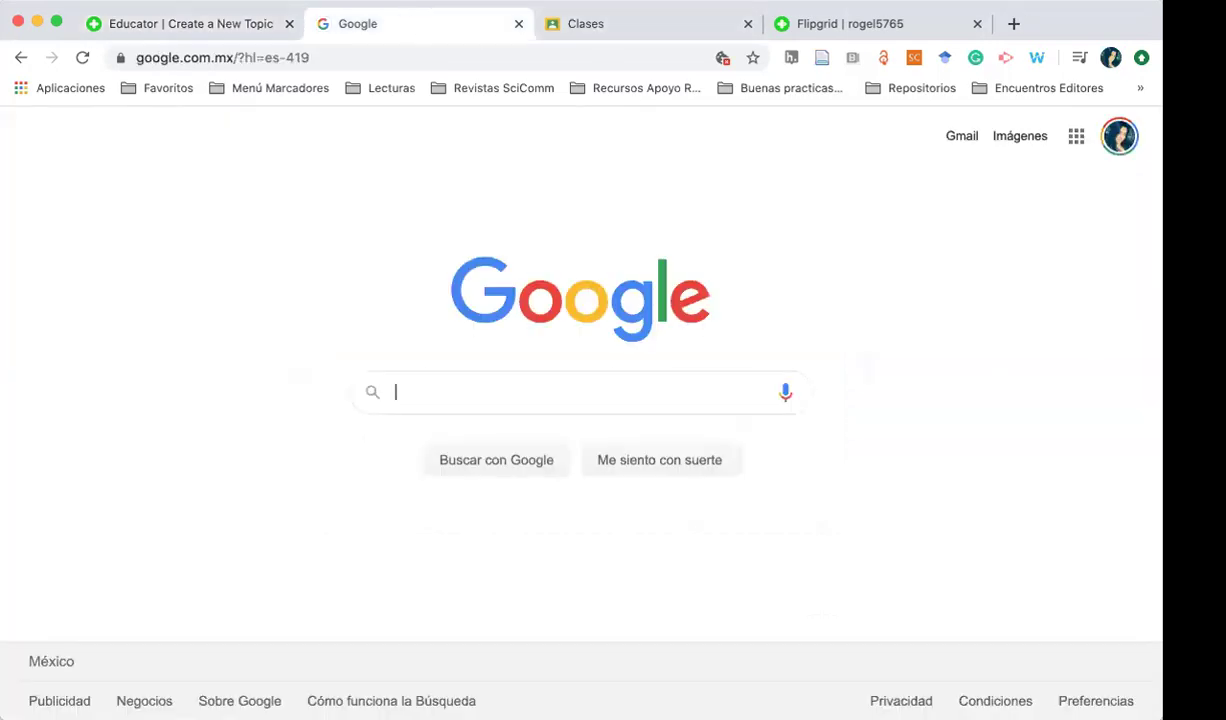
{"action": "type", "text": "democ"}
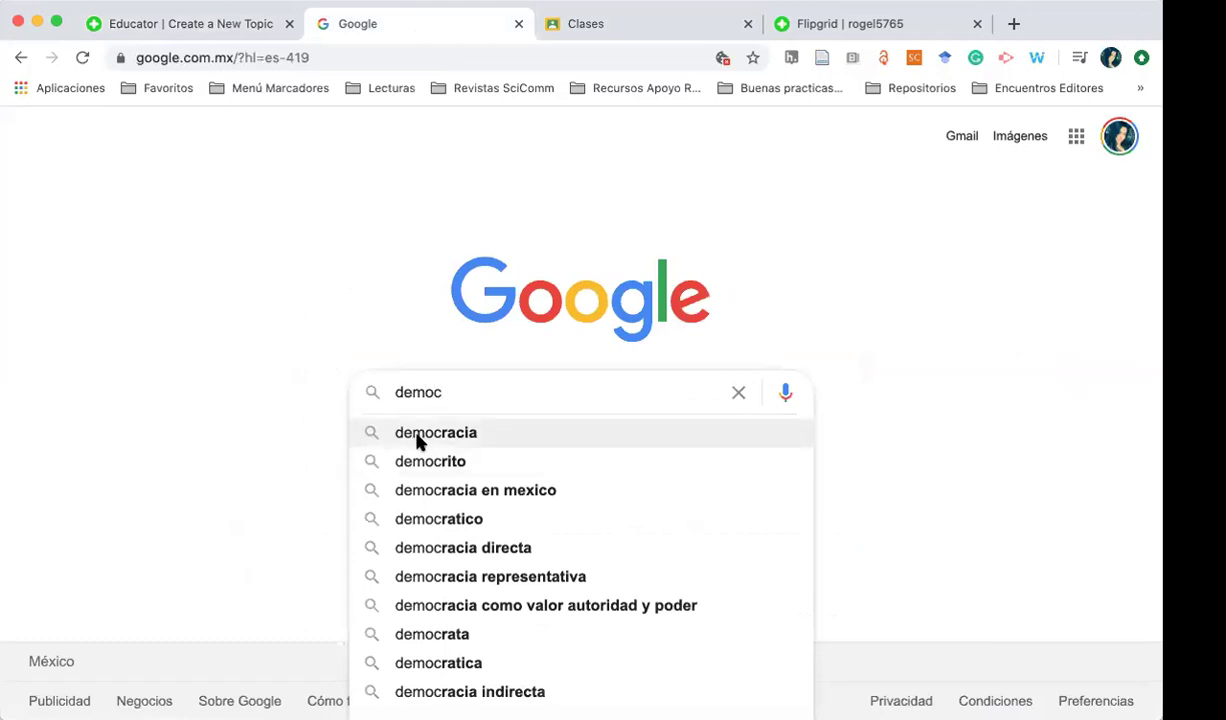
{"action": "left_click", "coordinate": [417, 438]}
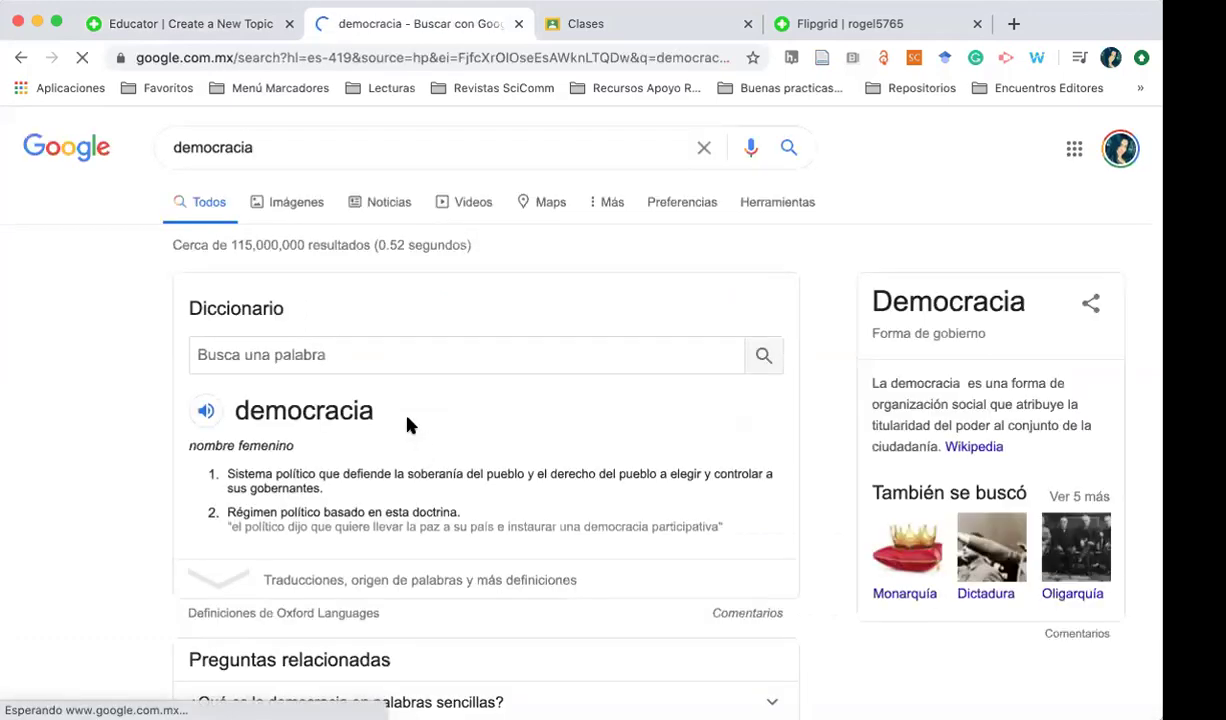
{"action": "left_click", "coordinate": [310, 205]}
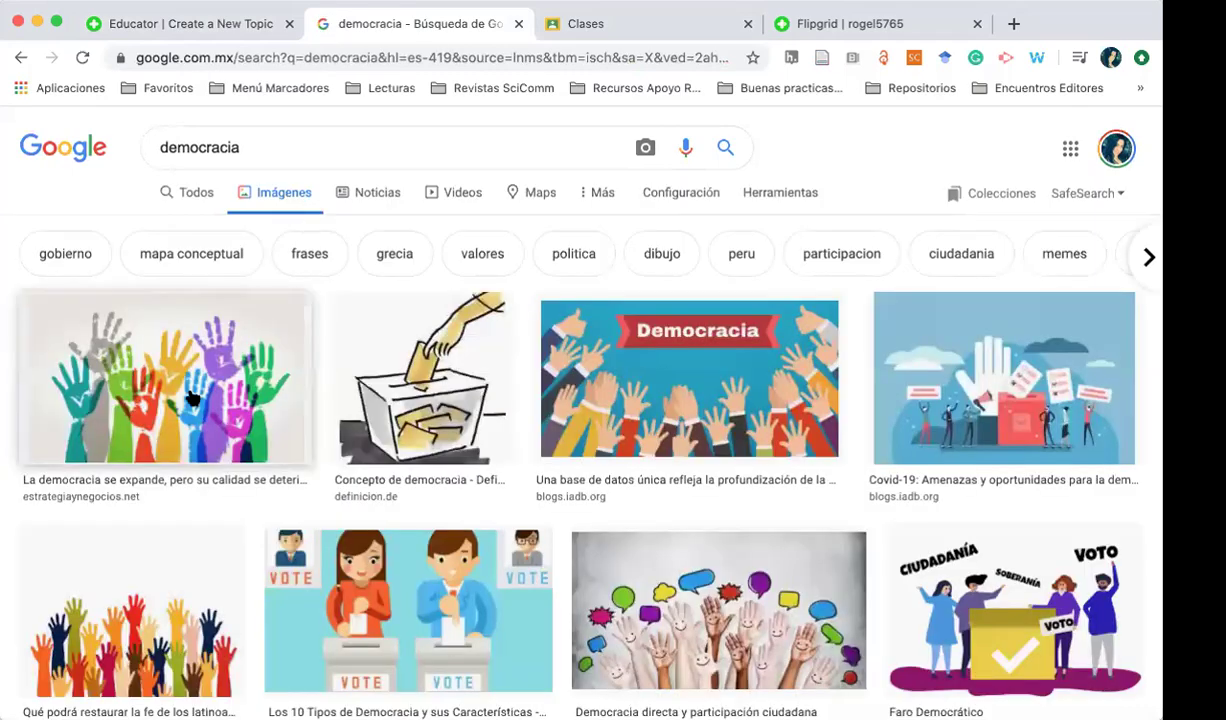
Save the colourful raised-hands image as demo.jpeg and return to the Flipgrid tab
{"action": "right_click", "coordinate": [192, 398]}
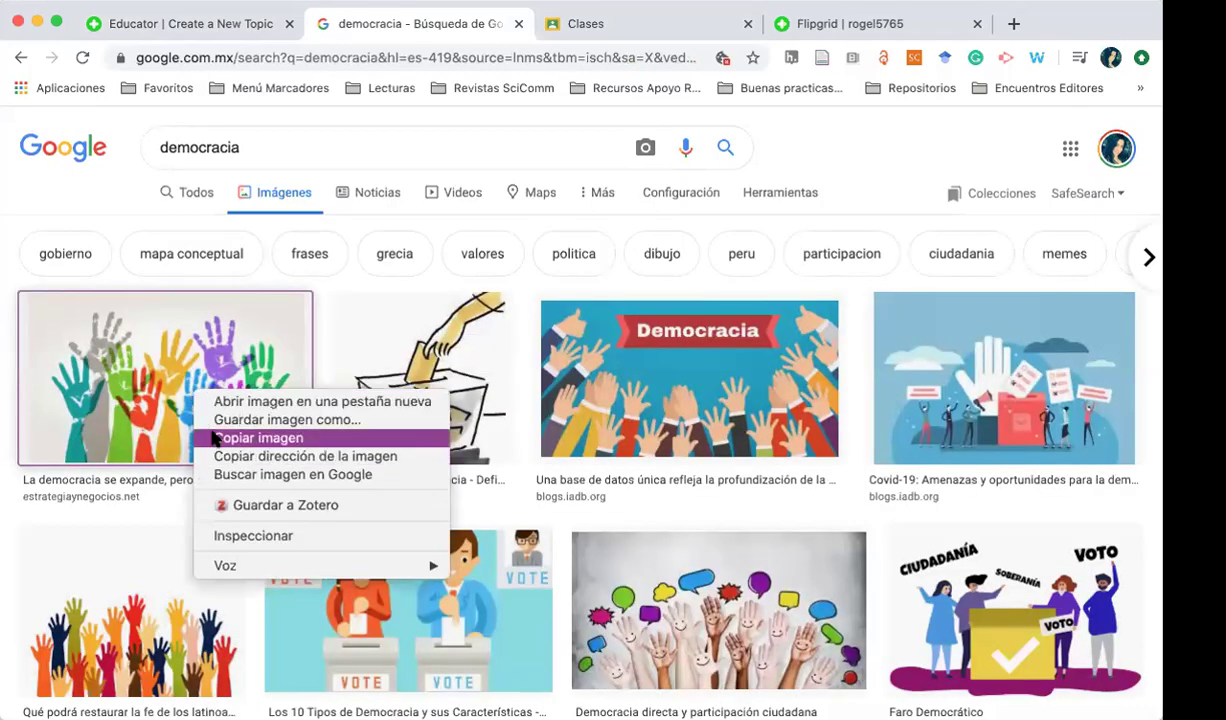
{"action": "left_click", "coordinate": [214, 432]}
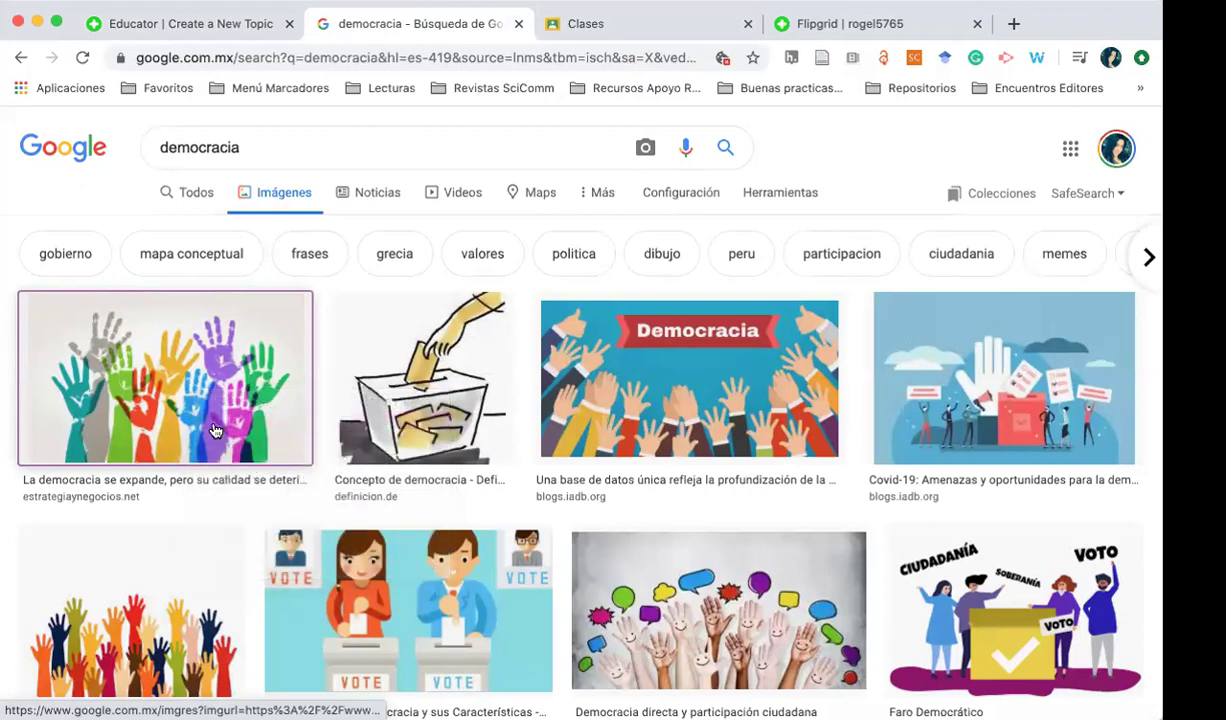
{"action": "key", "text": "super+Tab"}
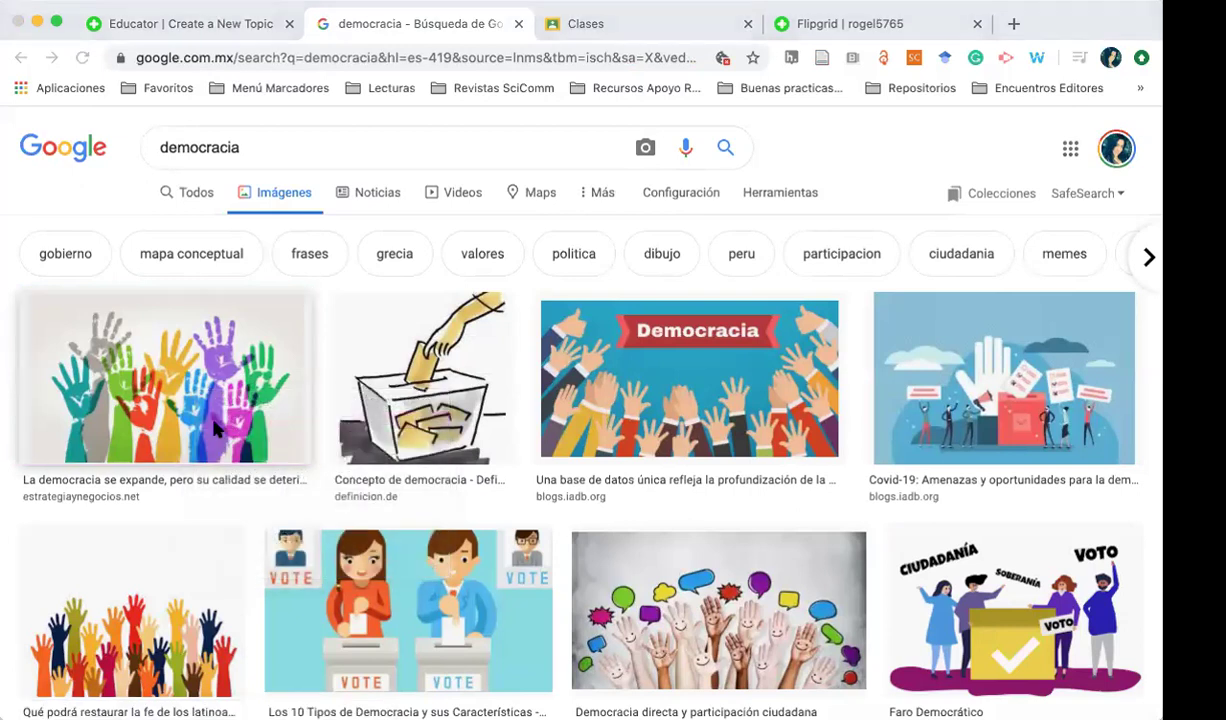
{"action": "key", "text": "super+Tab"}
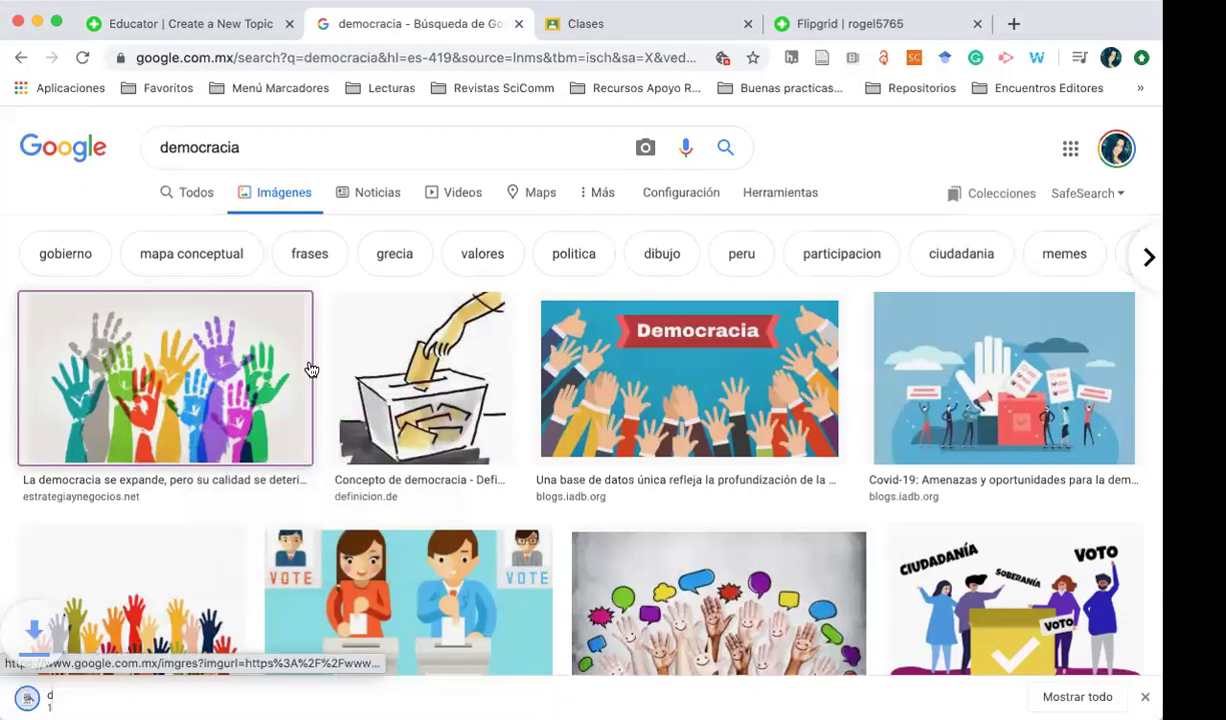
{"action": "left_click", "coordinate": [851, 22]}
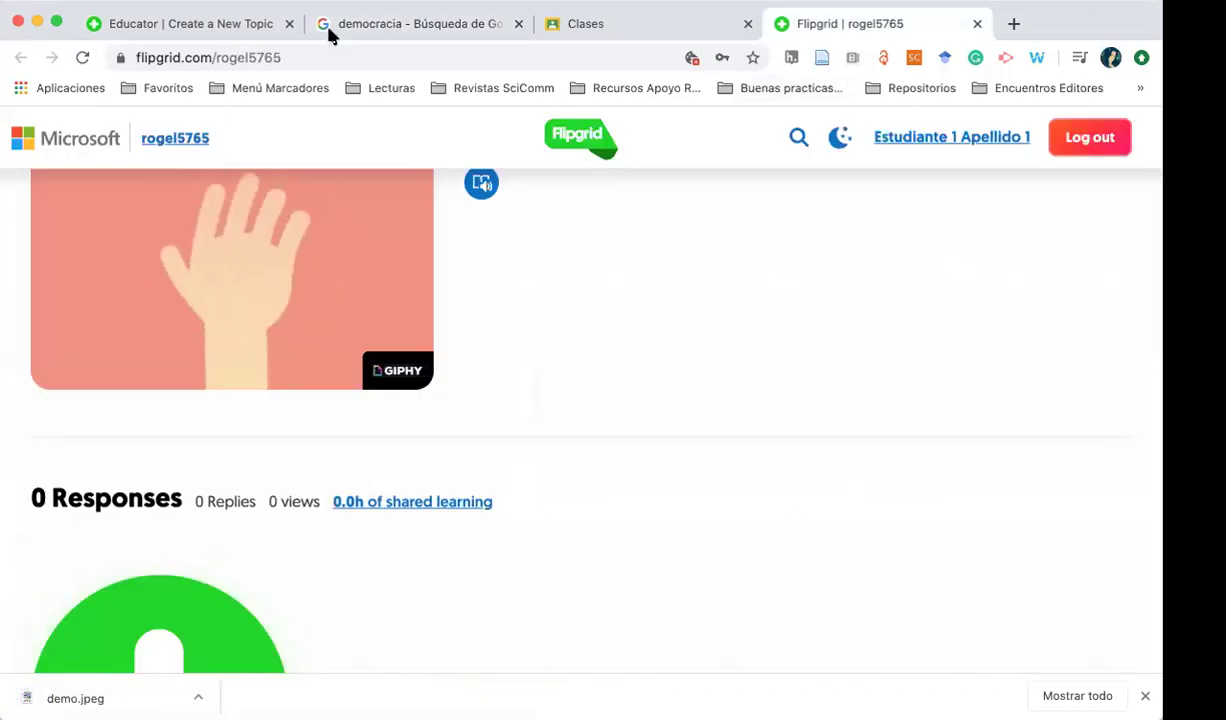
{"action": "left_click", "coordinate": [316, 20]}
{"action": "left_click", "coordinate": [851, 33]}
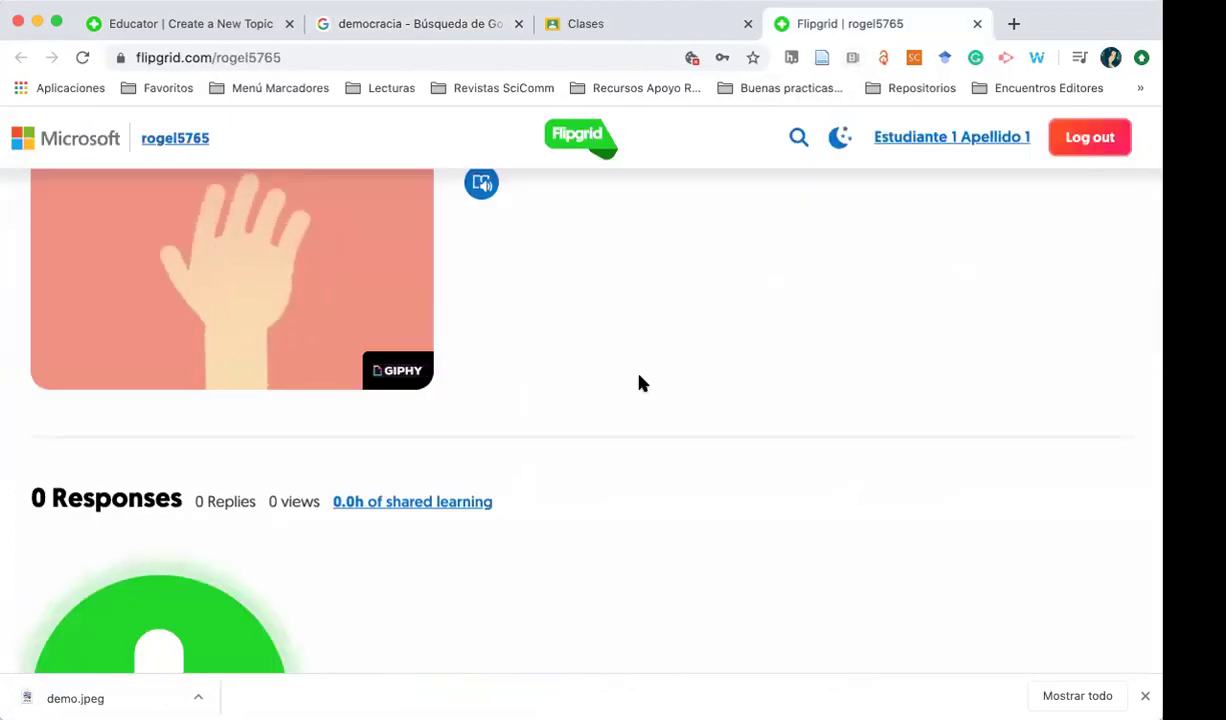
{"action": "scroll", "coordinate": [400, 503], "scroll_direction": "up", "scroll_amount": 1}
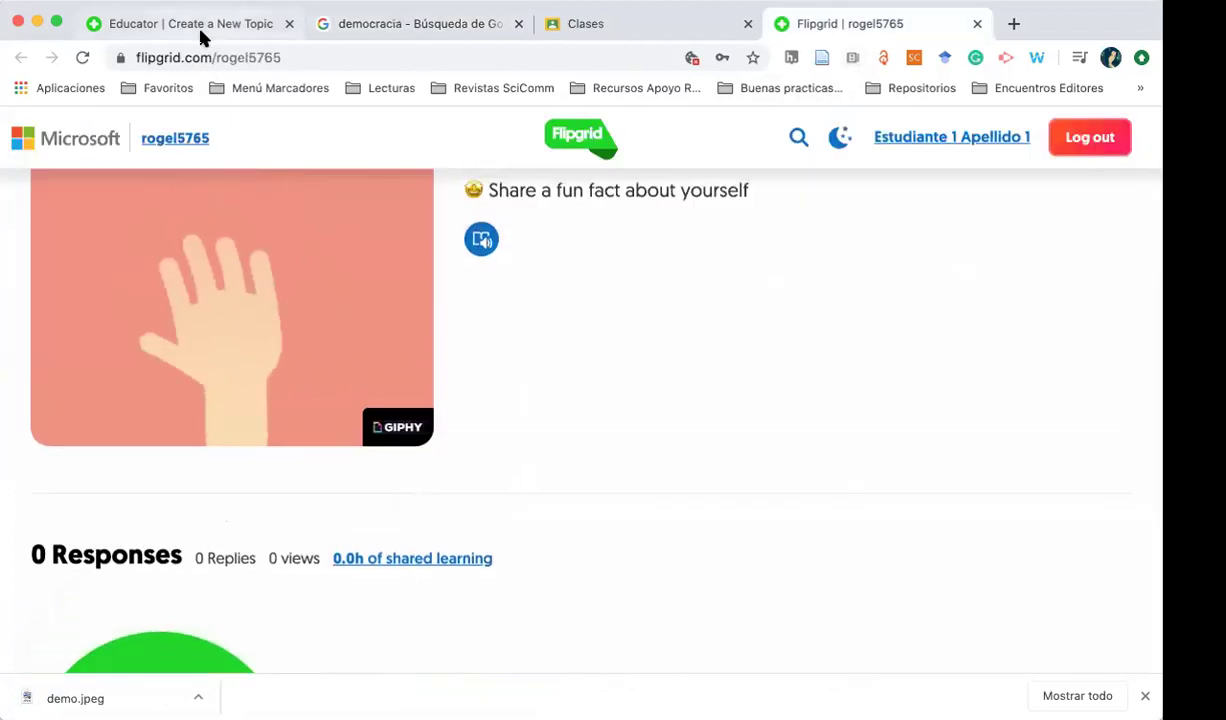
Drop demo.jpeg into the upload area and crop it at 16:9 as the topic focus
{"action": "left_click", "coordinate": [200, 30]}
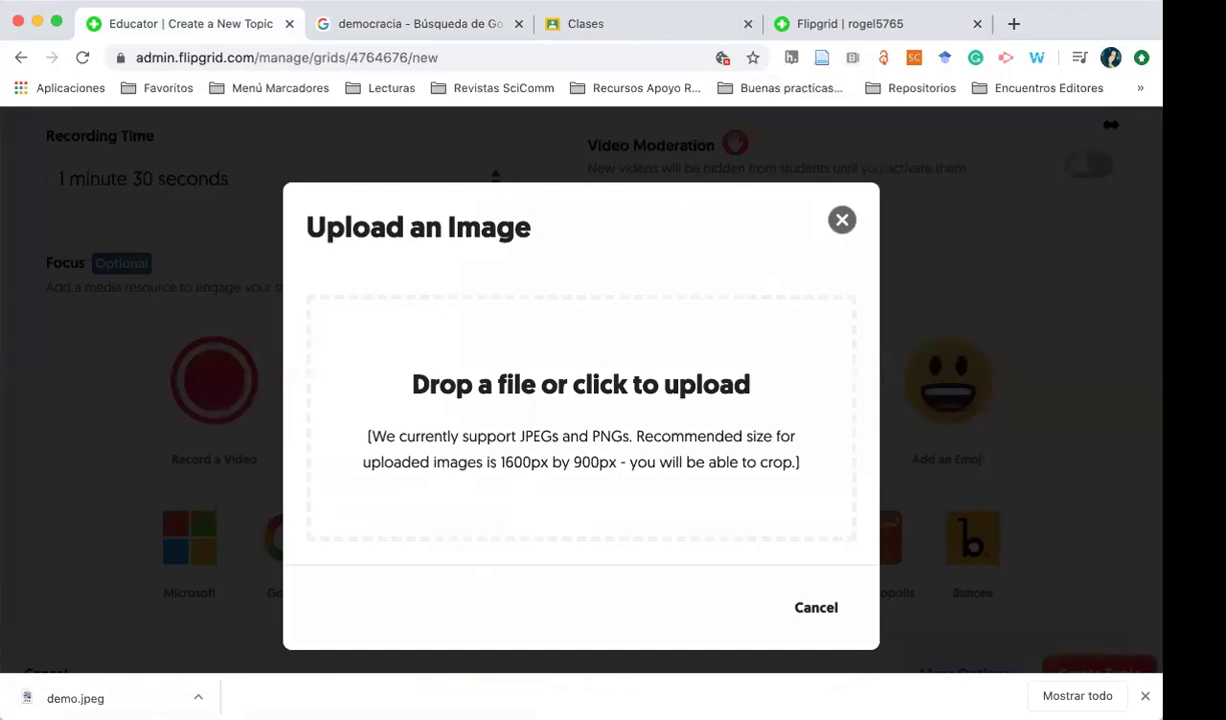
{"action": "left_click_drag", "start_coordinate": [1110, 124], "coordinate": [1026, 210]}
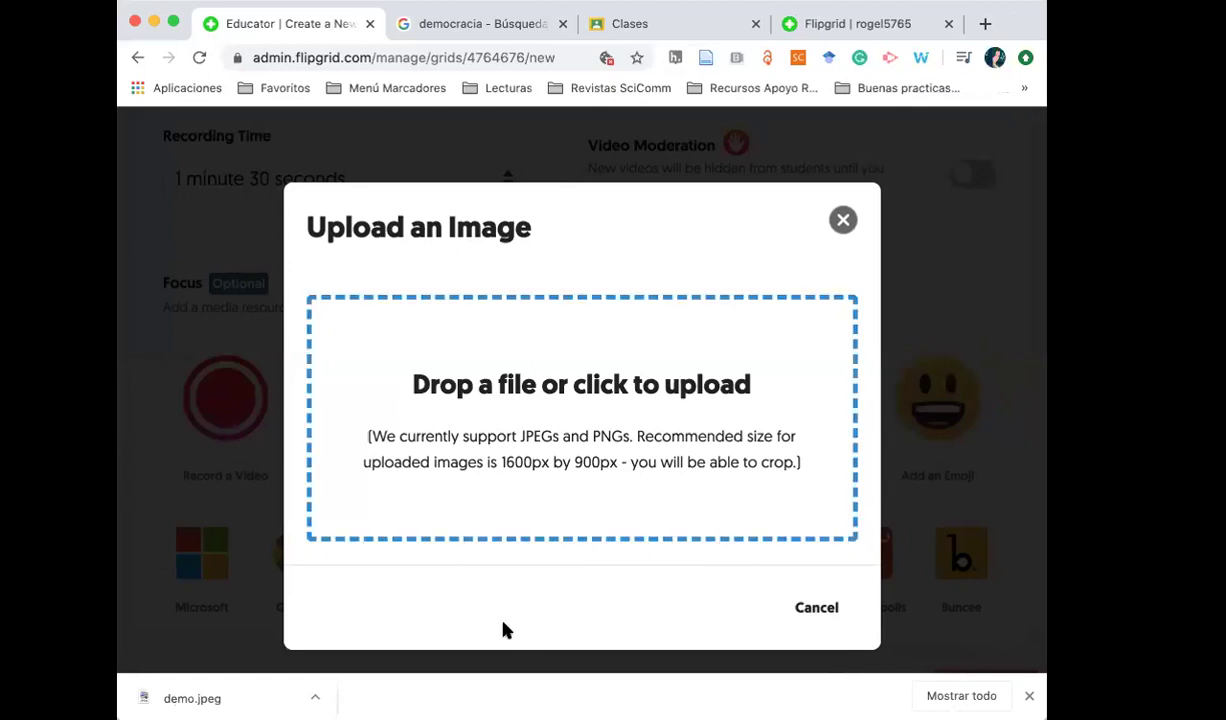
{"action": "left_click_drag", "start_coordinate": [274, 703], "coordinate": [388, 423]}
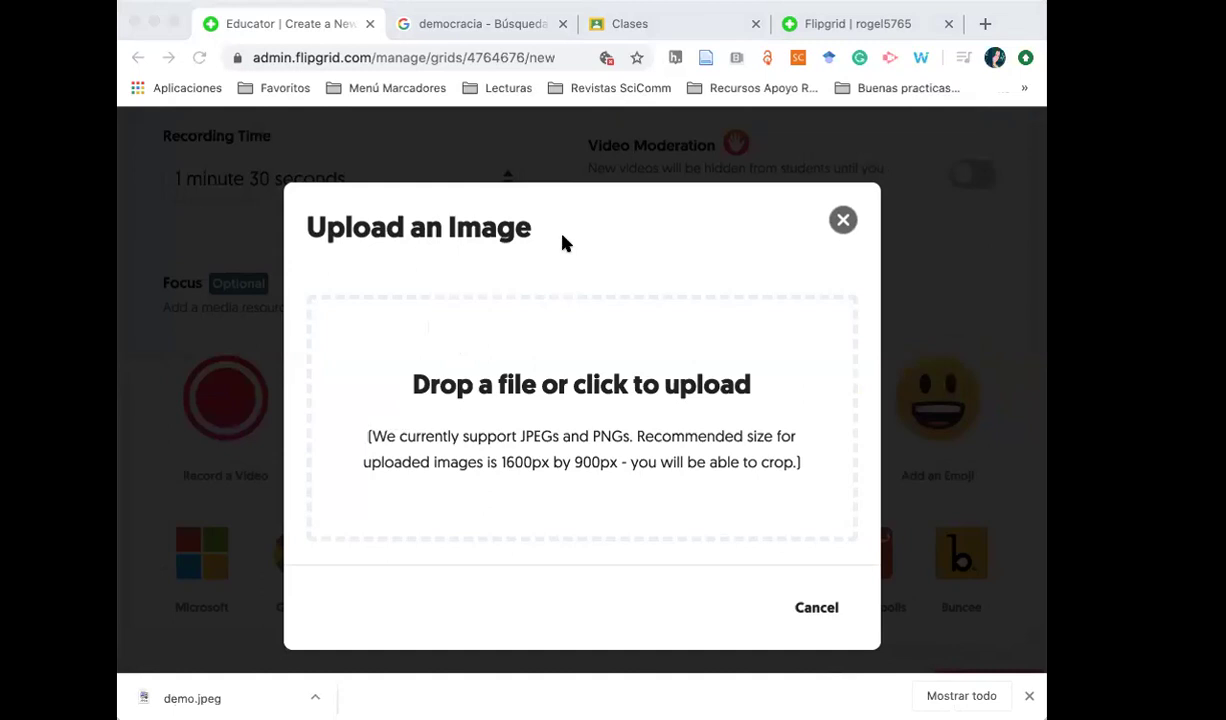
{"action": "left_click_drag", "start_coordinate": [553, 252], "coordinate": [386, 540]}
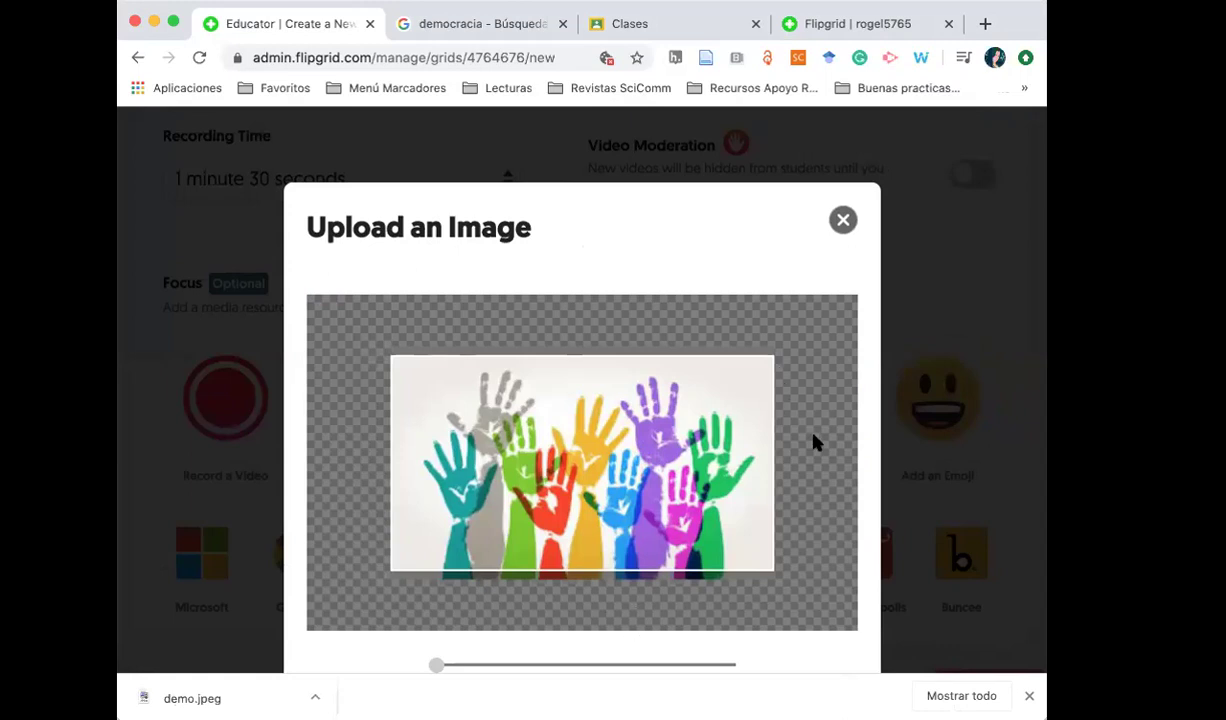
{"action": "left_click", "coordinate": [1029, 695]}
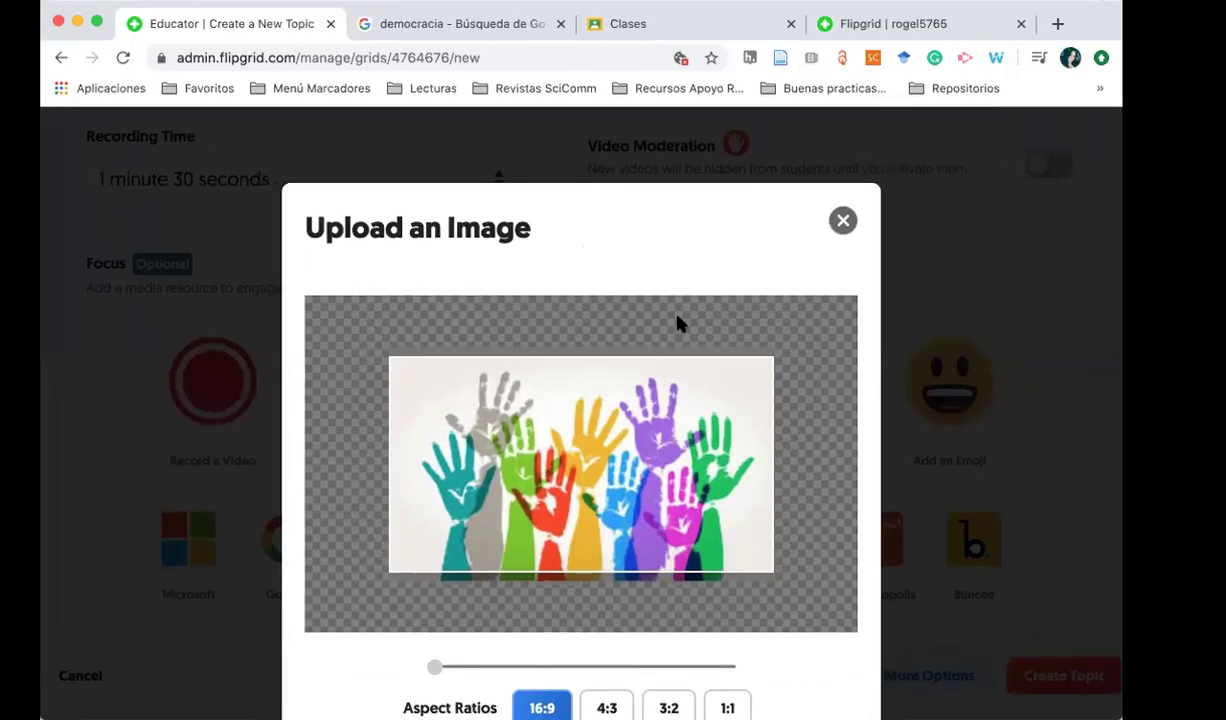
{"action": "key", "text": "super+minus"}
{"action": "key", "text": "super+minus"}
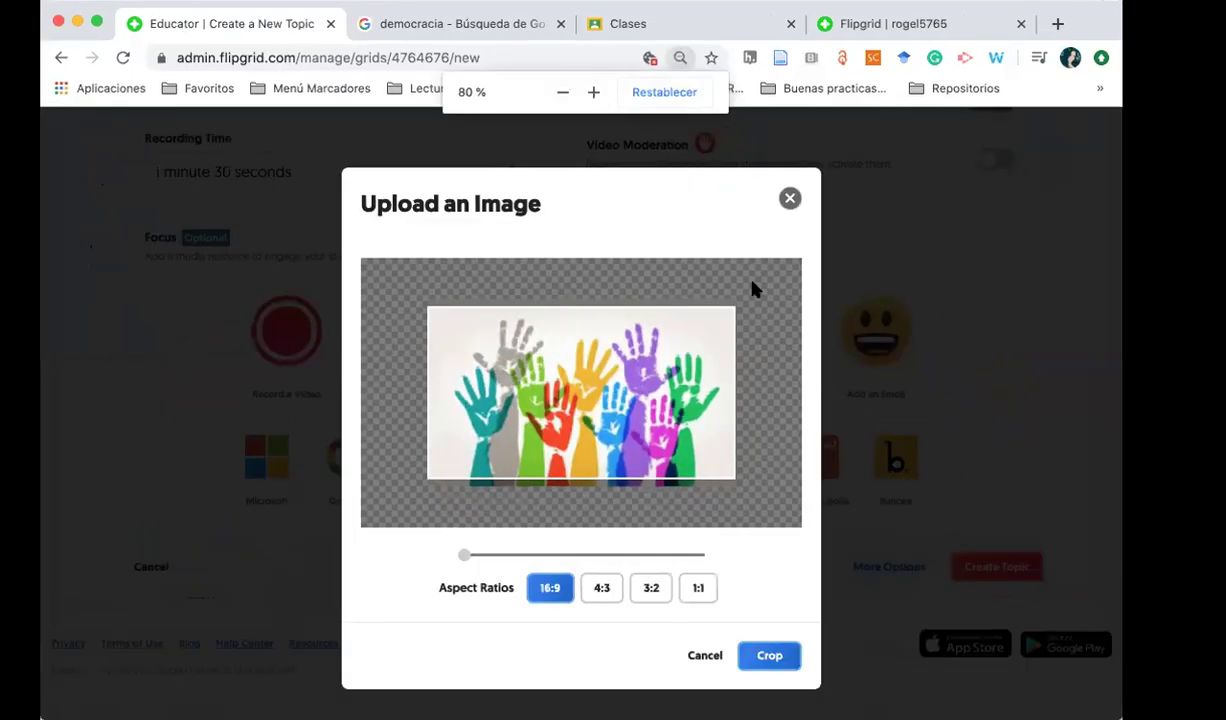
{"action": "left_click", "coordinate": [760, 662]}
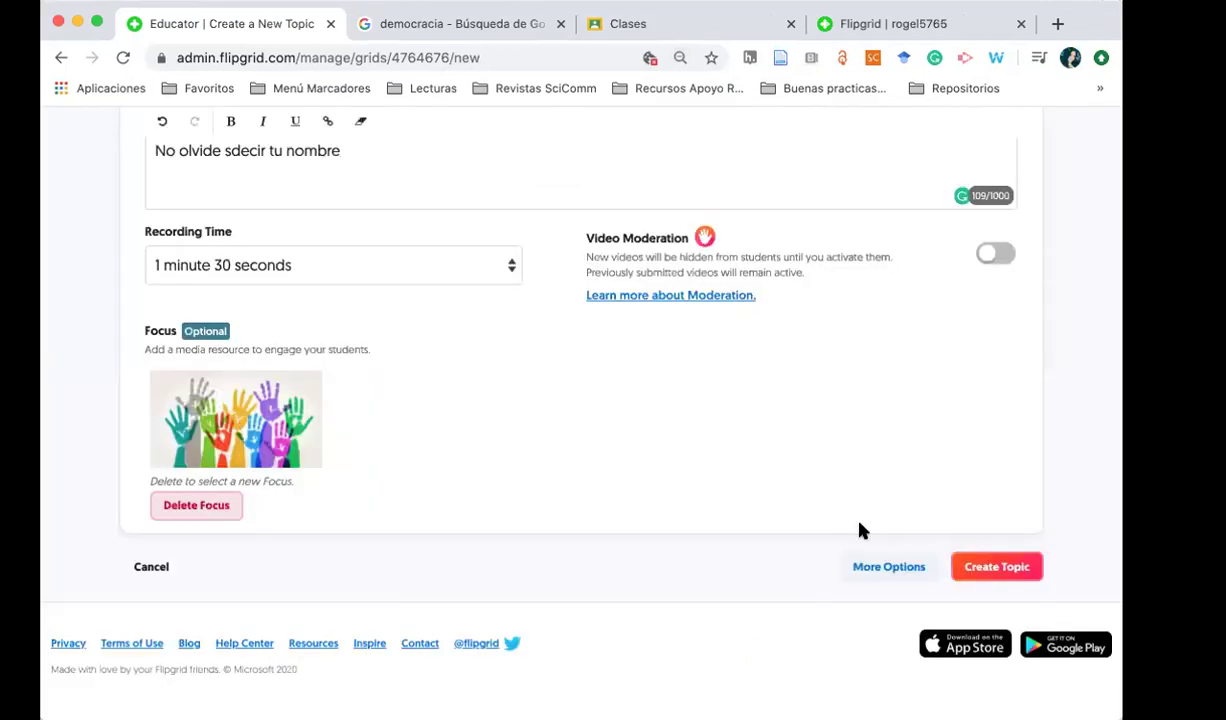
Review the form, create the Tema 1. Democracia topic, and choose Google Classroom sharing
{"action": "scroll", "coordinate": [613, 481], "scroll_direction": "up", "scroll_amount": 3}
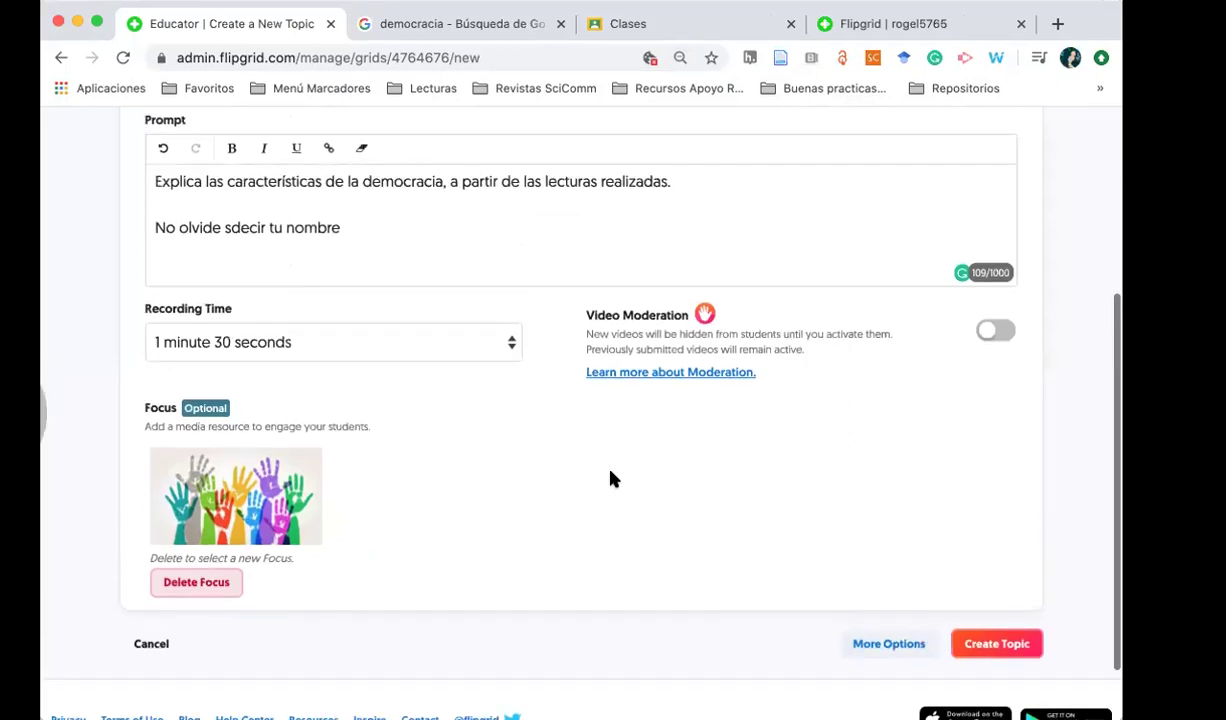
{"action": "scroll", "coordinate": [613, 481], "scroll_direction": "up", "scroll_amount": 4}
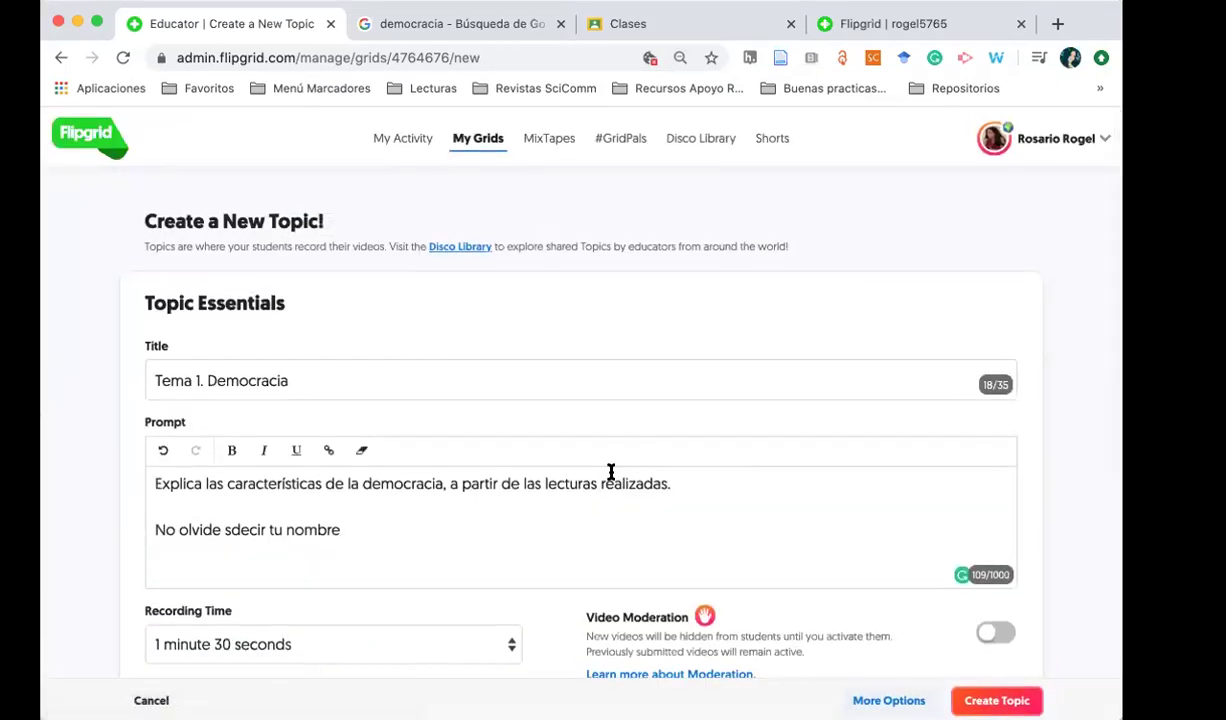
{"action": "scroll", "coordinate": [611, 471], "scroll_direction": "down", "scroll_amount": 5}
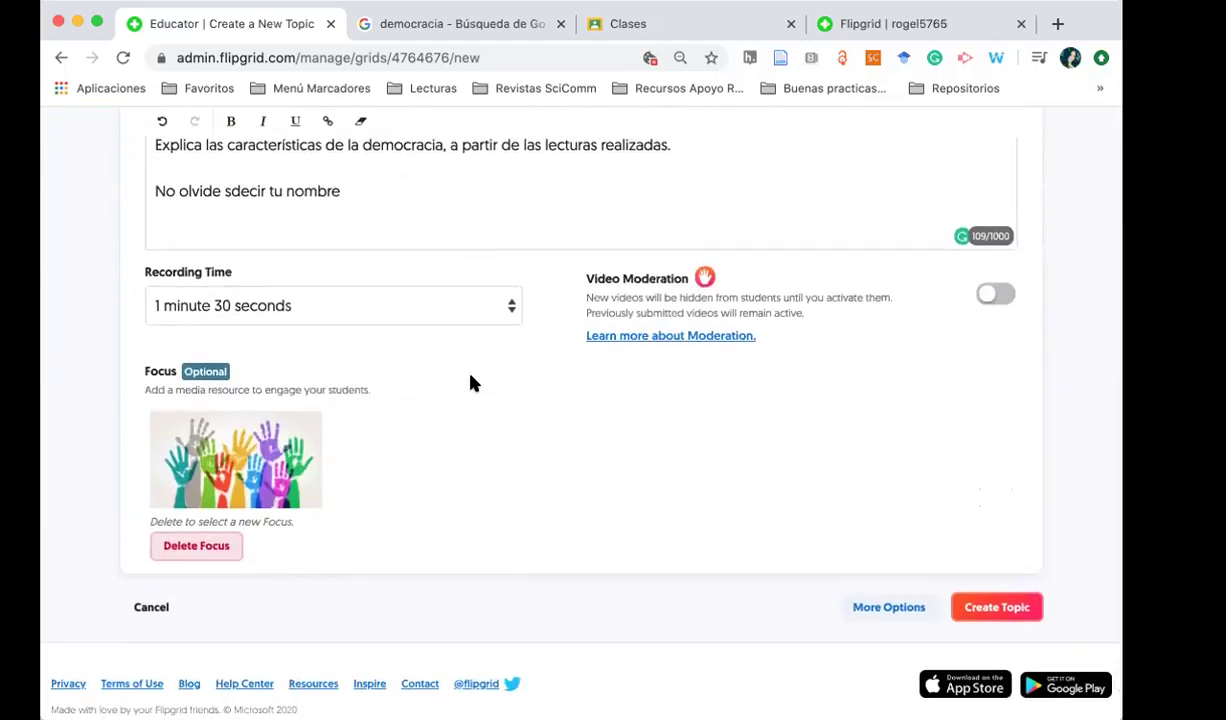
{"action": "left_click", "coordinate": [979, 612]}
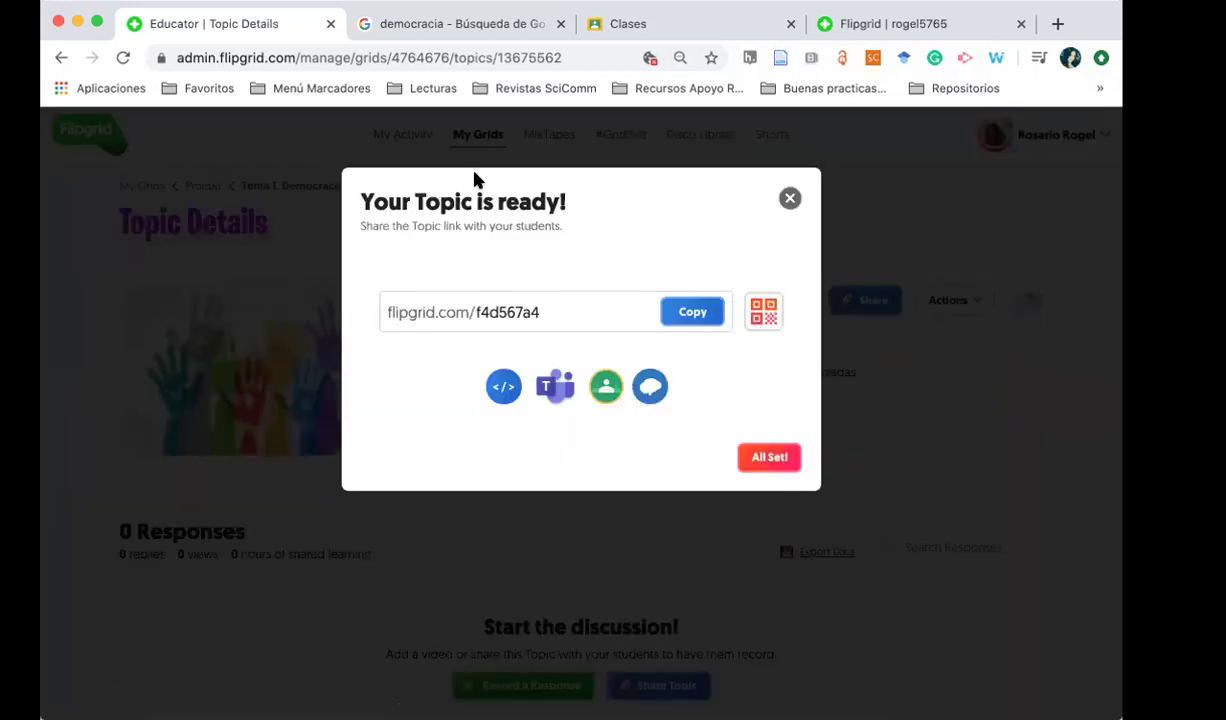
{"action": "left_click", "coordinate": [606, 387]}
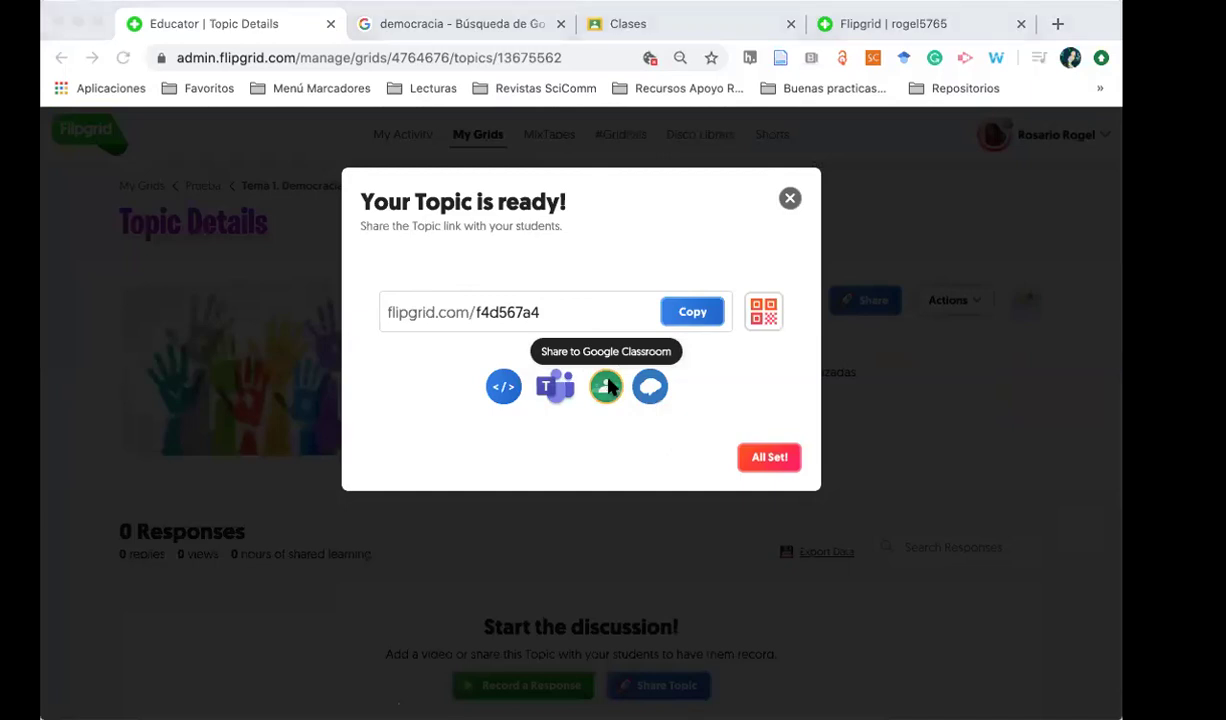